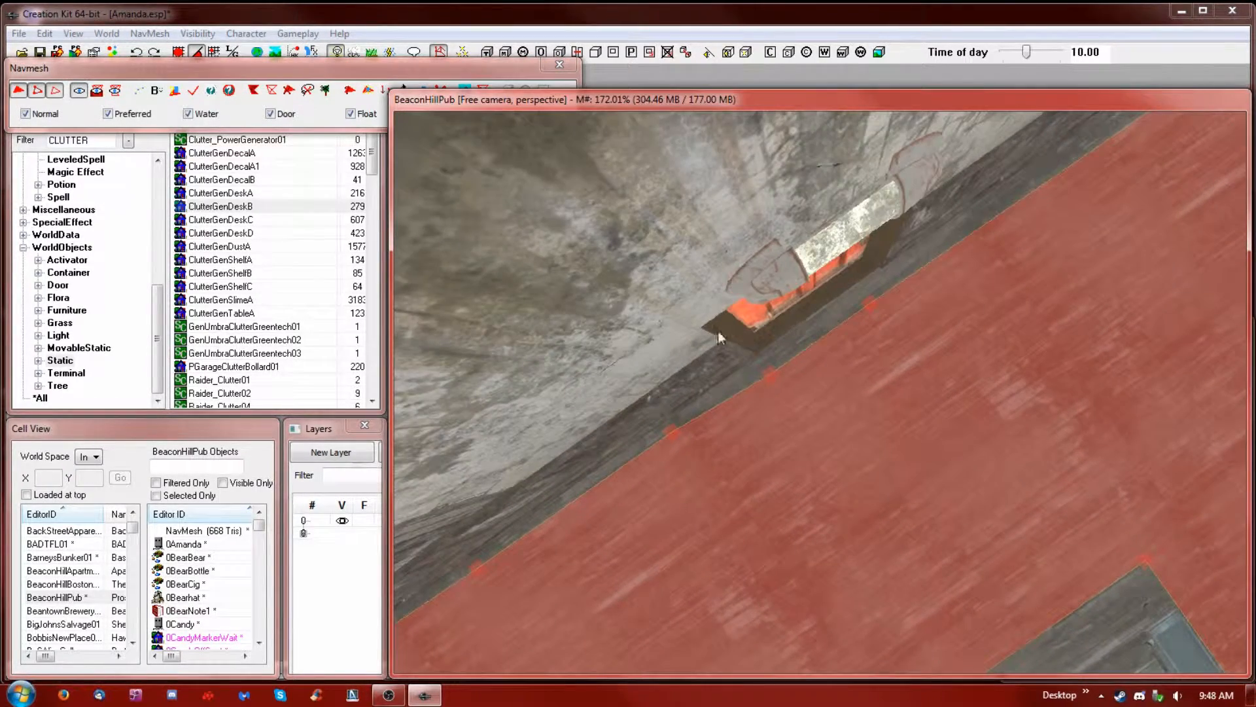
# Position the two navmesh vertices on the hallway side in line with the edges of the orange door's frame
pyautogui.scroll(2, 751, 370)
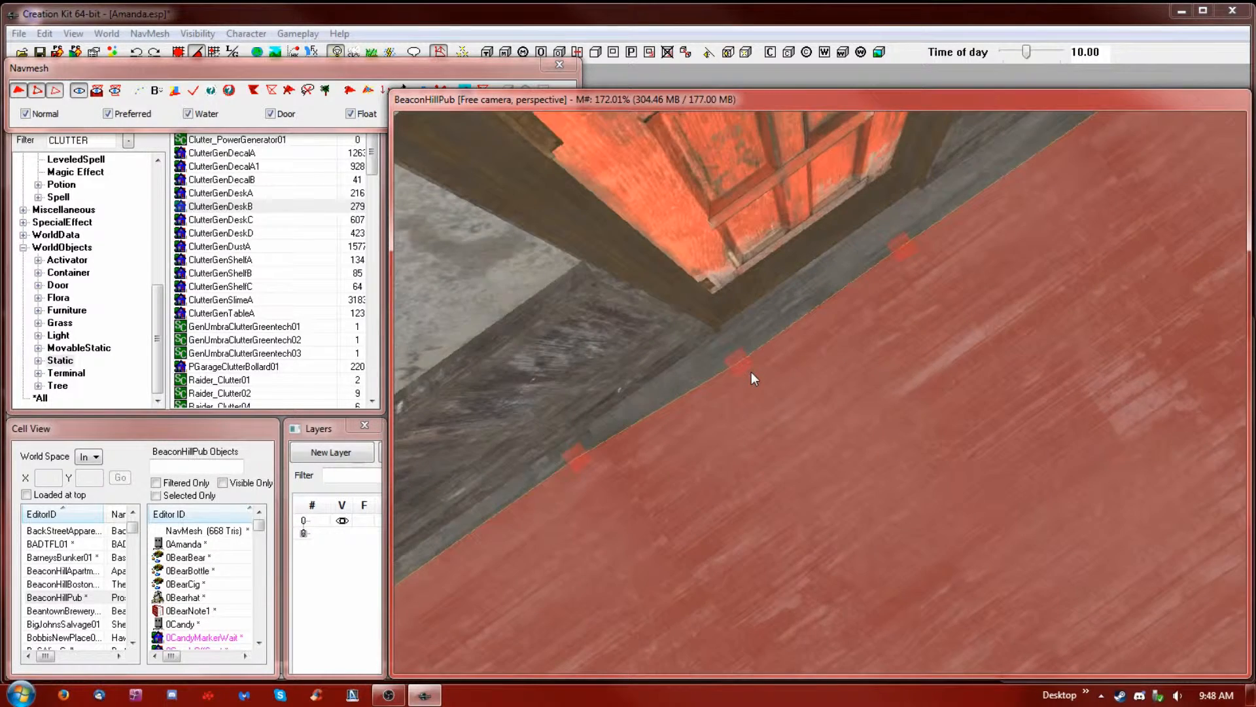
pyautogui.moveTo(680, 355); pyautogui.dragTo(687, 302)
pyautogui.moveTo(936, 221); pyautogui.dragTo(927, 234, button='middle')
pyautogui.moveTo(772, 449); pyautogui.dragTo(780, 412)
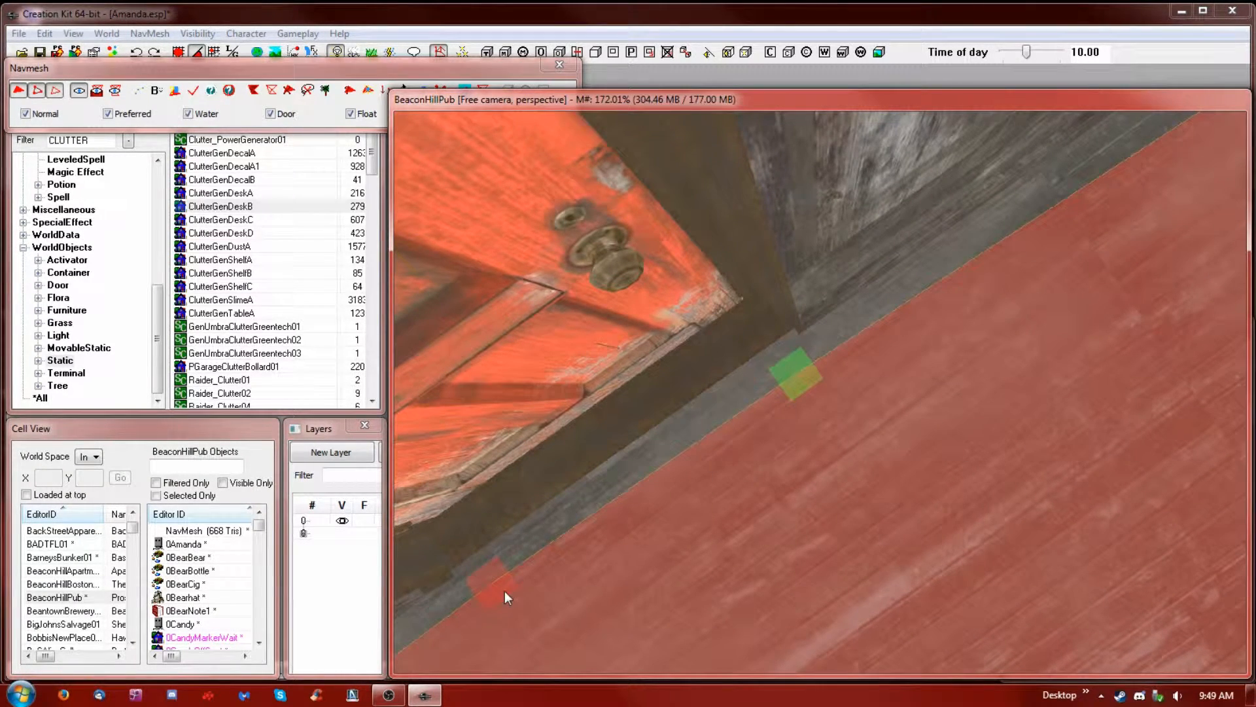
pyautogui.moveTo(515, 595); pyautogui.dragTo(525, 573, button='middle')
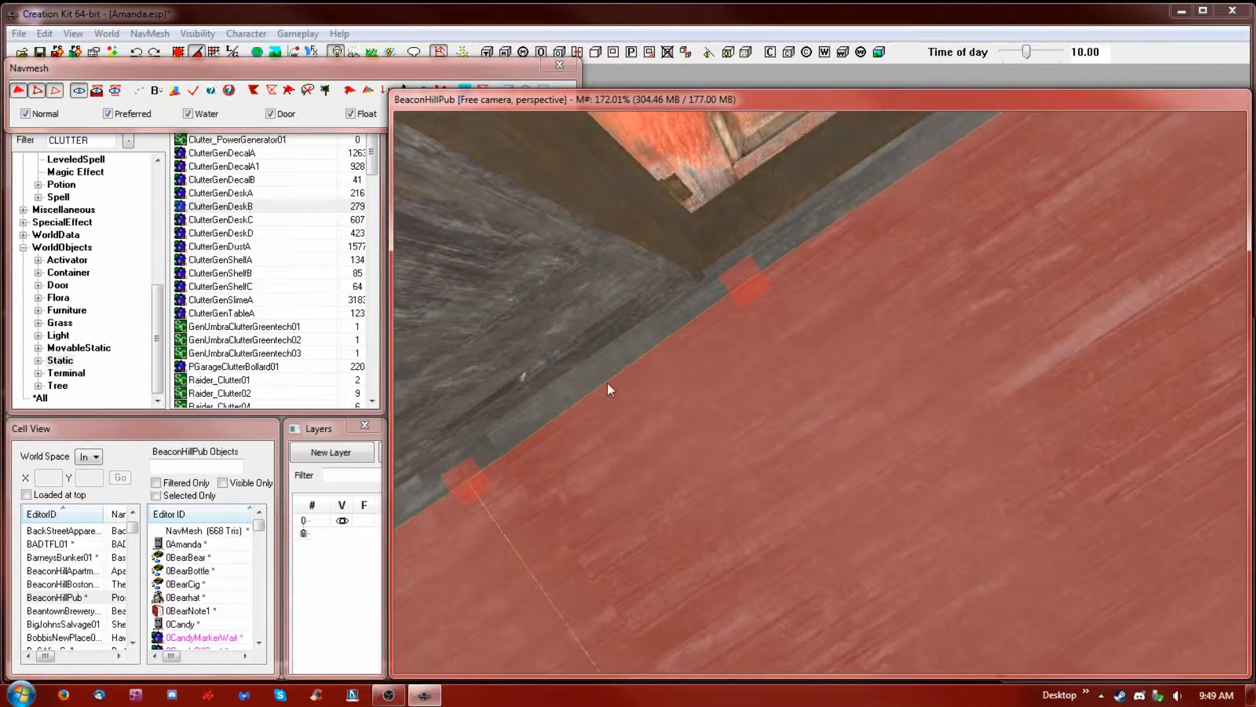
pyautogui.click(741, 288)
pyautogui.moveTo(898, 225)
pyautogui.mouseDown(button='middle')
pyautogui.moveTo(892, 203)
pyautogui.moveTo(895, 217)
pyautogui.mouseUp(button='middle')
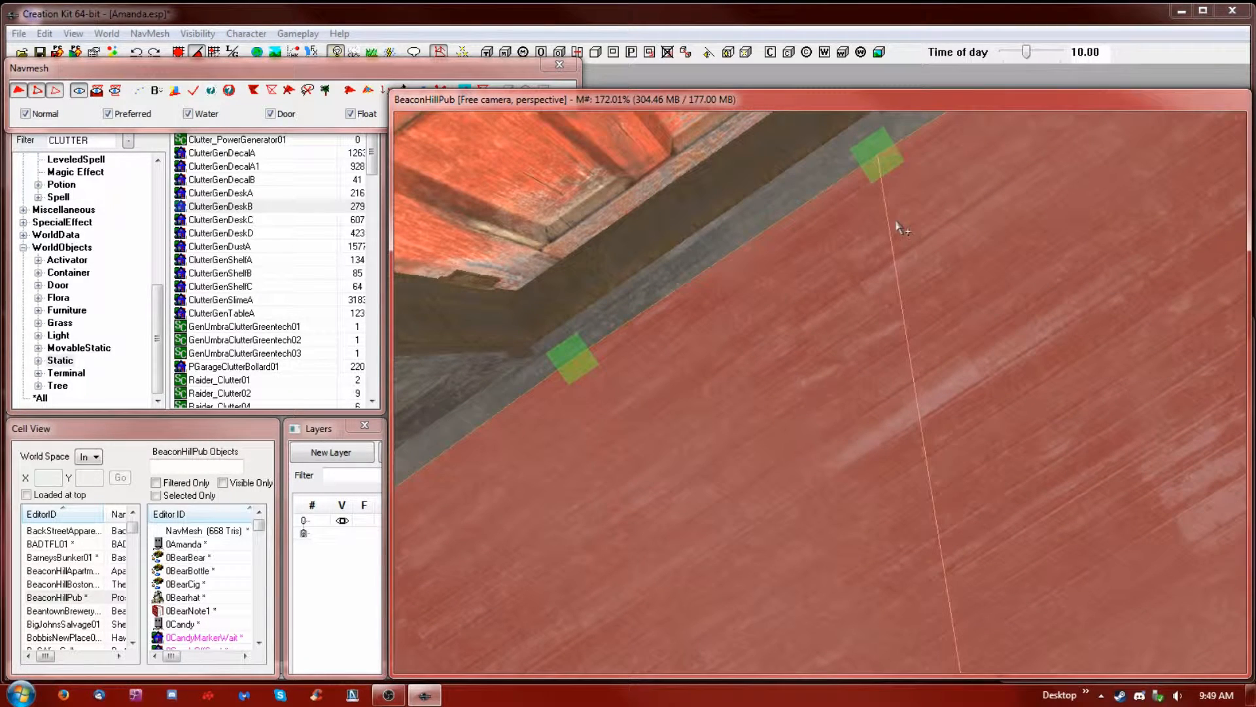
pyautogui.scroll(-1, 868, 231)
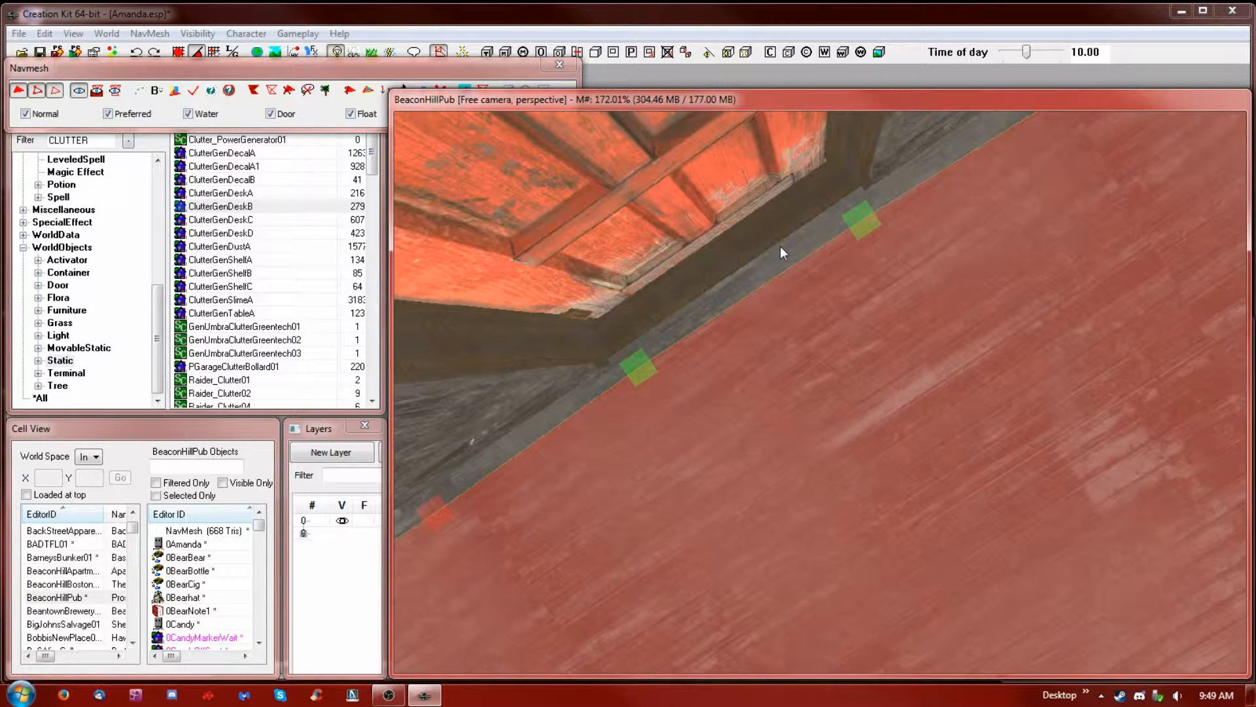
# Extend a navmesh triangle under the orange door to a new vertex on the room side
pyautogui.keyDown('shift'); pyautogui.moveTo(799, 267); pyautogui.dragTo(779, 280, button='middle'); pyautogui.keyUp('shift')
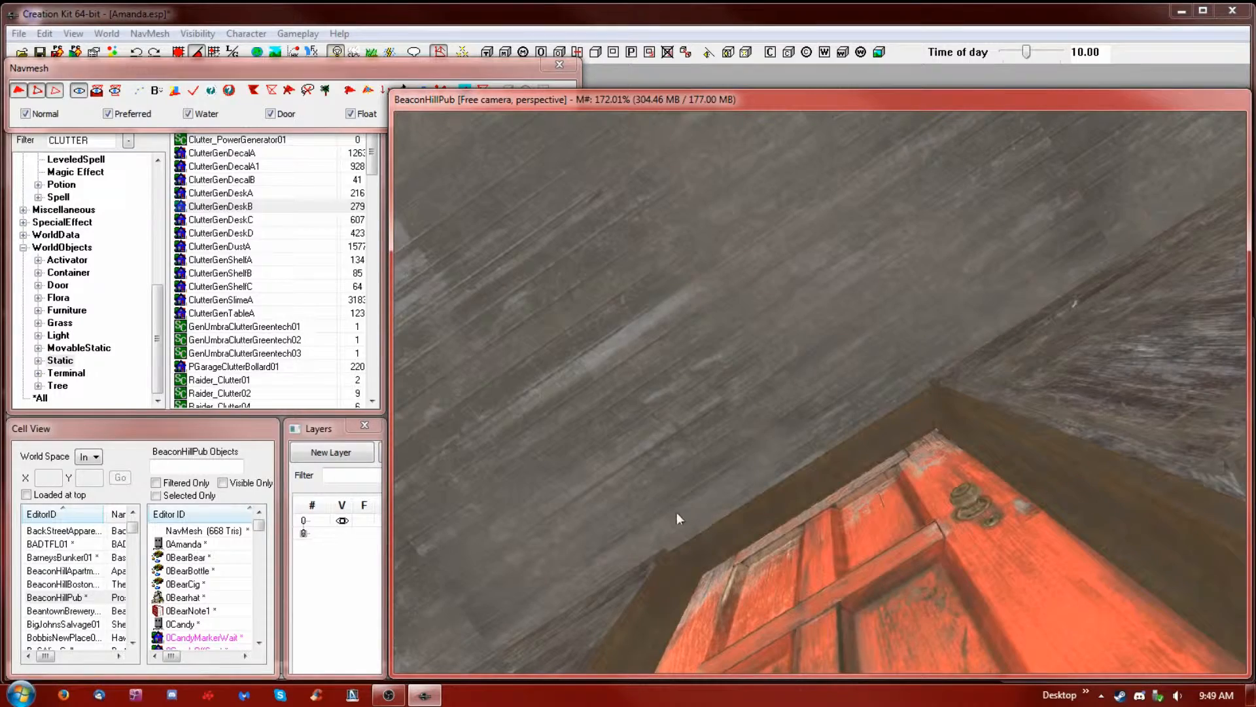
pyautogui.keyDown('shift'); pyautogui.moveTo(676, 512); pyautogui.dragTo(798, 414, button='middle'); pyautogui.keyUp('shift')
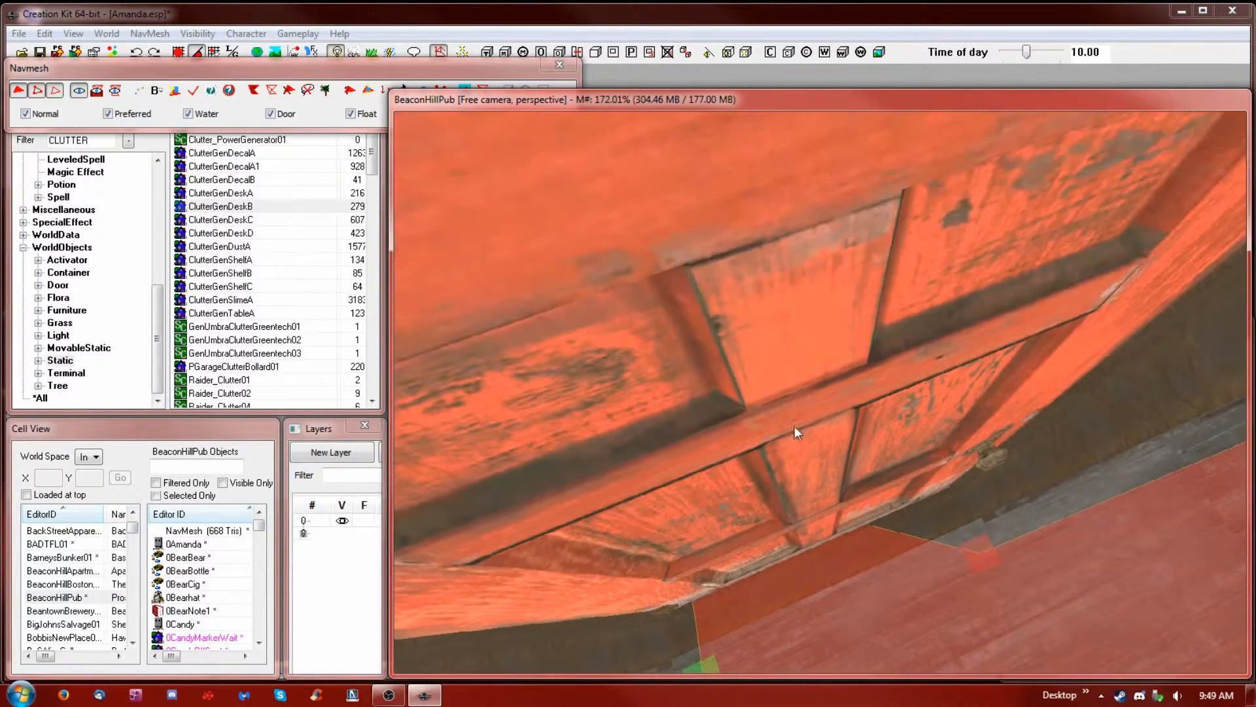
pyautogui.keyDown('shift'); pyautogui.moveTo(670, 458); pyautogui.dragTo(642, 484, button='middle'); pyautogui.keyUp('shift')
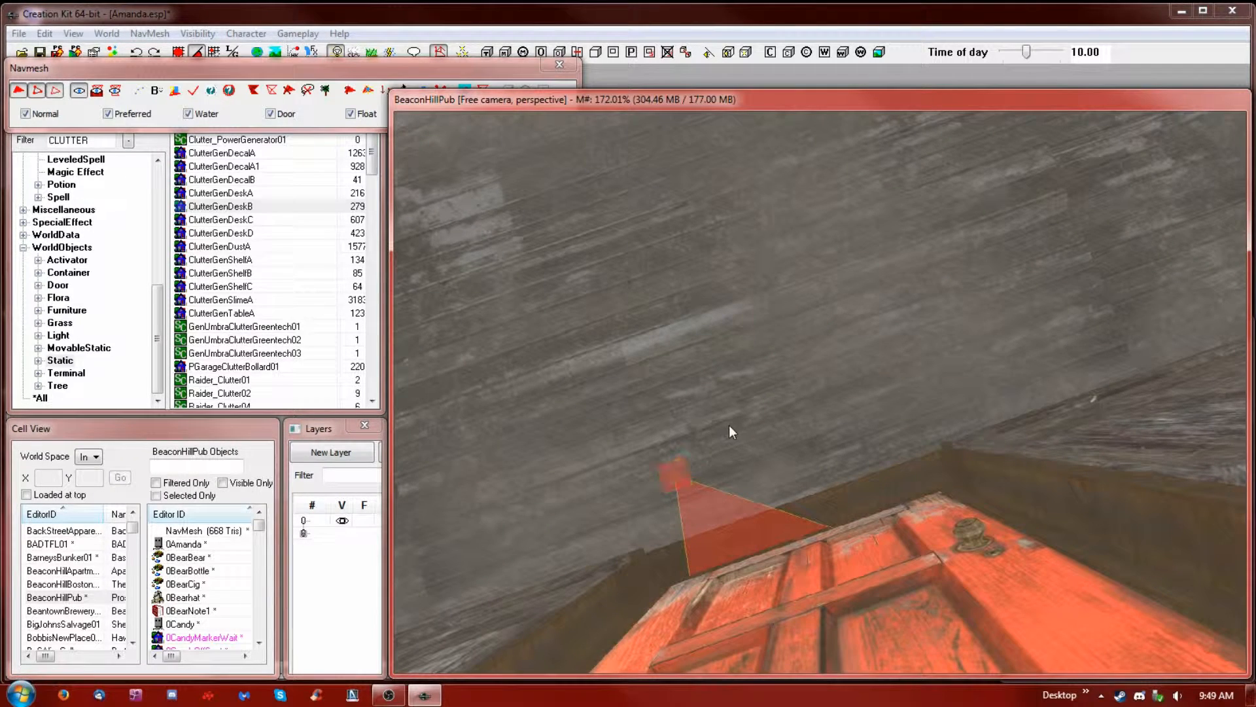
pyautogui.keyDown('shift'); pyautogui.moveTo(673, 478); pyautogui.dragTo(615, 508, button='middle'); pyautogui.keyUp('shift')
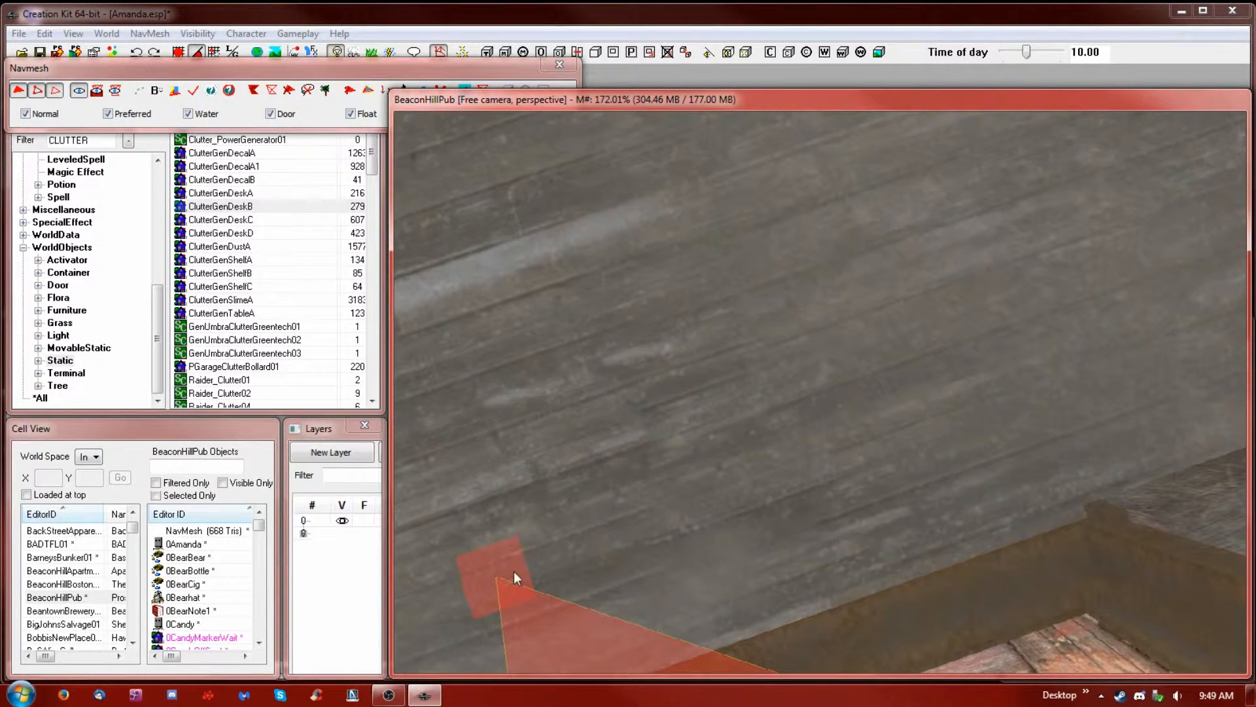
# Add a second room-side vertex so the navmesh strip spans the full width of the doorway
pyautogui.click(486, 598)
pyautogui.moveTo(622, 588); pyautogui.dragTo(622, 571, button='middle')
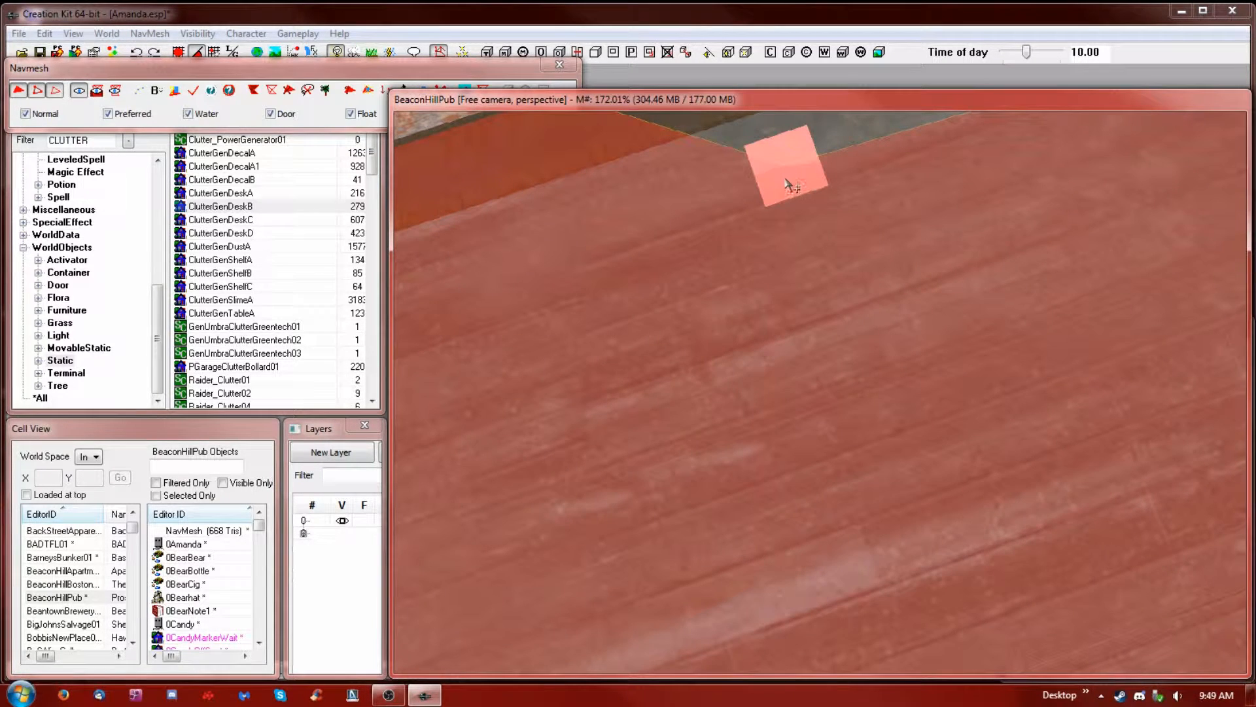
pyautogui.keyDown('ctrl'); pyautogui.click(783, 178); pyautogui.keyUp('ctrl')
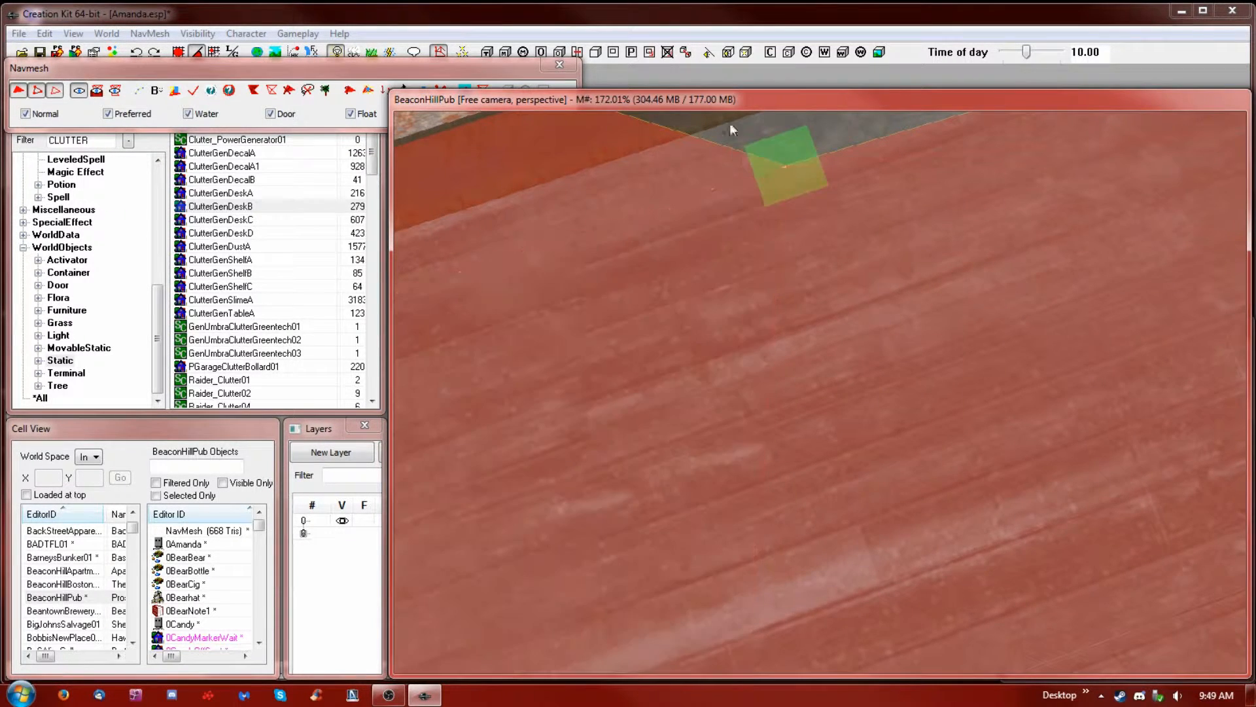
pyautogui.scroll(-2, 724, 160)
pyautogui.scroll(-3, 724, 162)
pyautogui.moveTo(717, 178); pyautogui.dragTo(724, 199, button='middle')
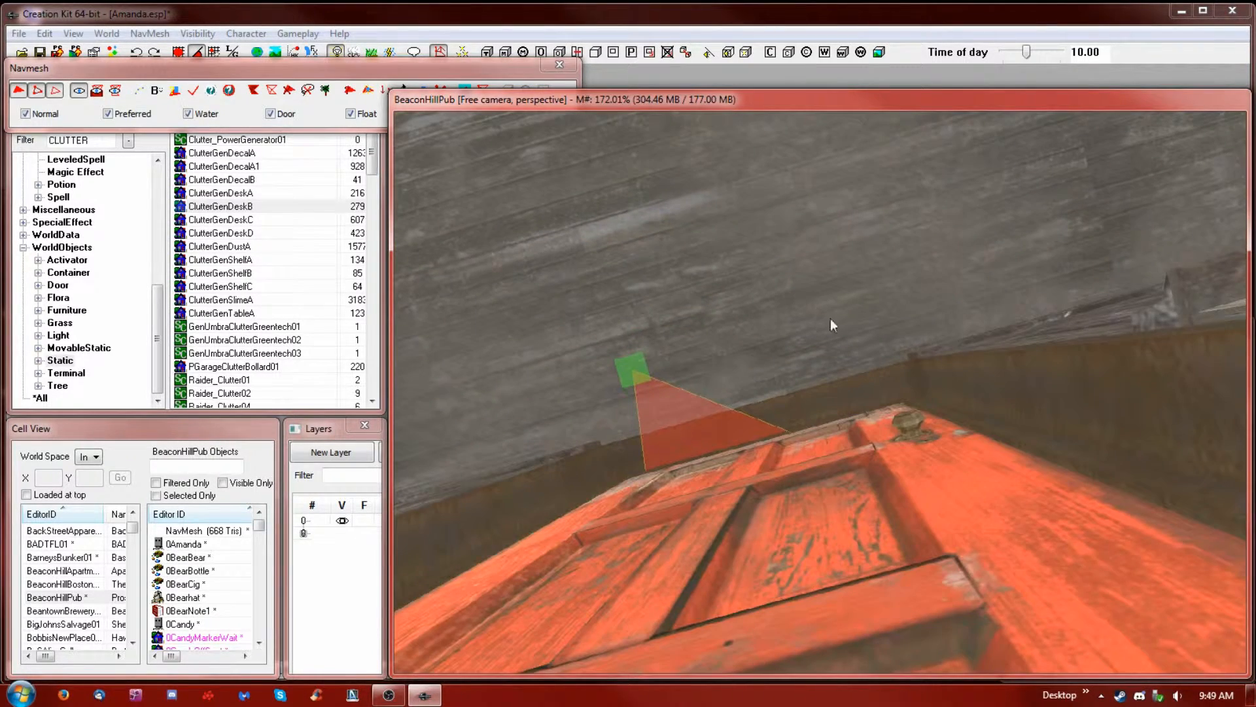
pyautogui.keyDown('ctrl'); pyautogui.rightClick(861, 306); pyautogui.keyUp('ctrl')
# Adjust the two room-side vertices so the navmesh strip sits close in front of the door
pyautogui.moveTo(865, 355)
pyautogui.mouseDown(button='middle')
pyautogui.moveTo(866, 332)
pyautogui.moveTo(865, 351)
pyautogui.mouseUp(button='middle')
pyautogui.moveTo(864, 291); pyautogui.dragTo(868, 308)
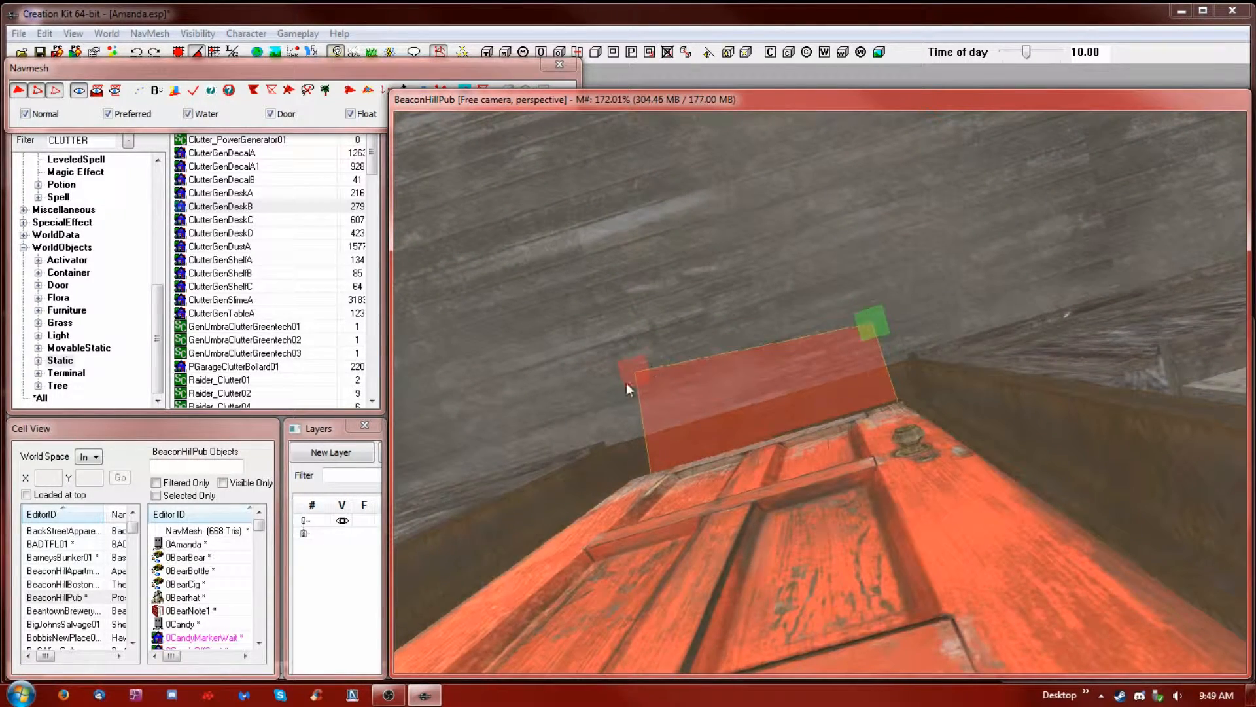
pyautogui.scroll(3, 633, 375)
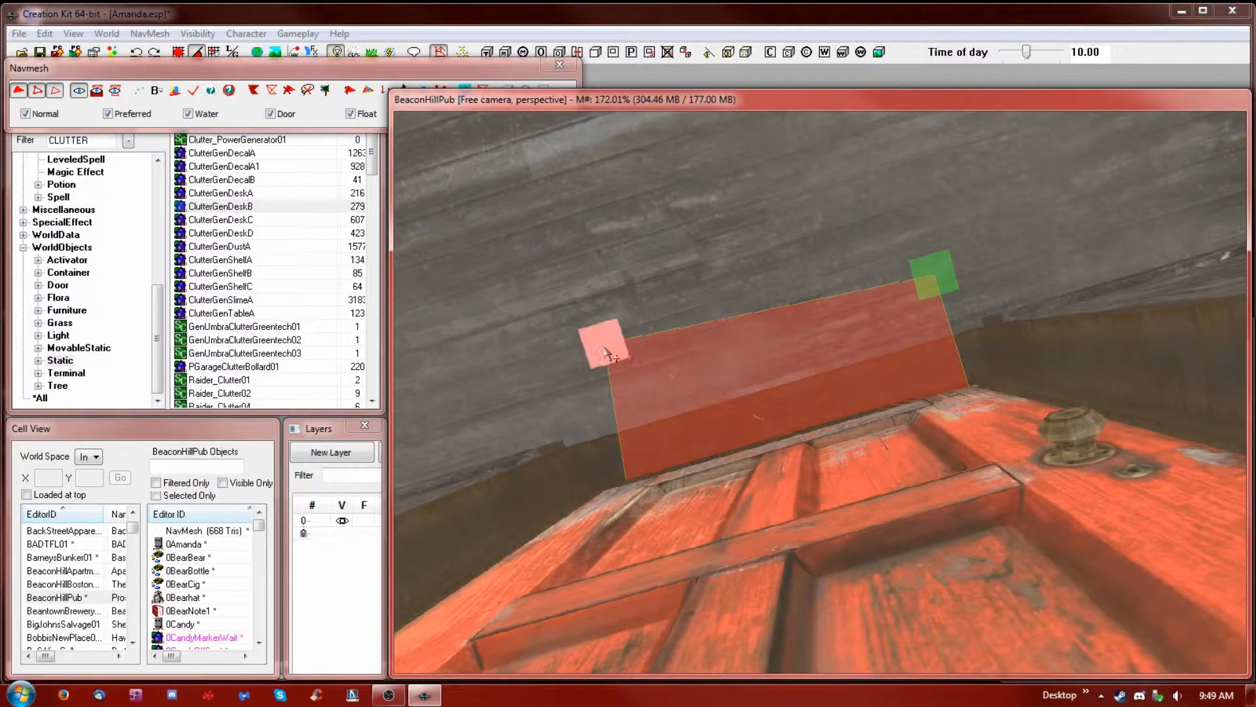
pyautogui.moveTo(605, 356); pyautogui.dragTo(608, 393)
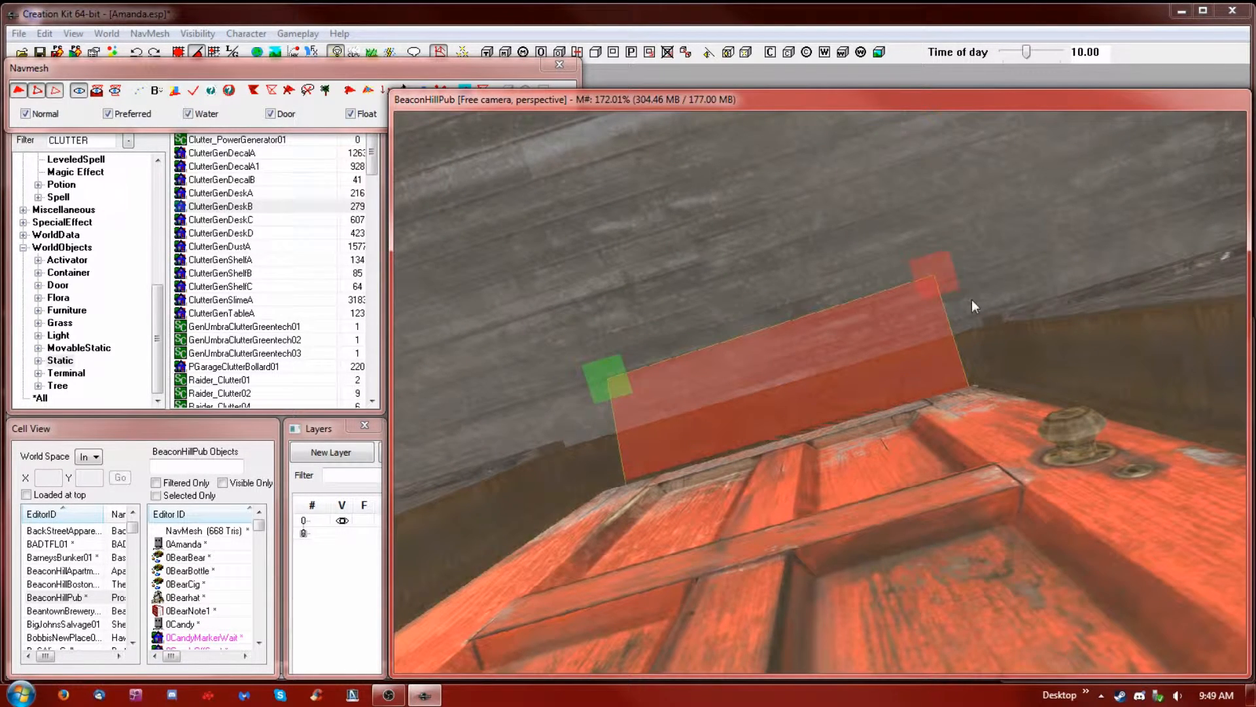
# Extend the navmesh from the doorway to a vertex behind the red armchair and another in the corner beside the second orange door
pyautogui.keyDown('ctrl'); pyautogui.click(932, 288); pyautogui.keyUp('ctrl')
pyautogui.scroll(-4, 859, 198)
pyautogui.keyDown('shift'); pyautogui.moveTo(858, 197); pyautogui.dragTo(1024, 342, button='middle'); pyautogui.keyUp('shift')
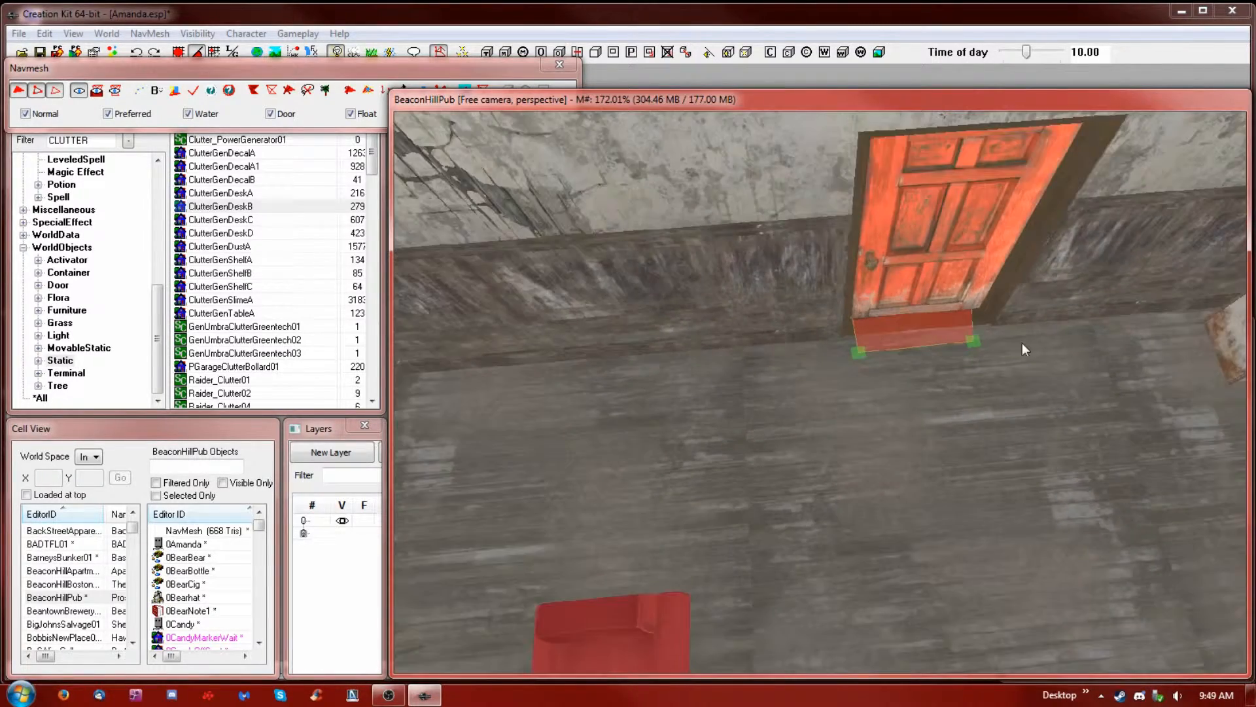
pyautogui.scroll(-2, 1015, 345)
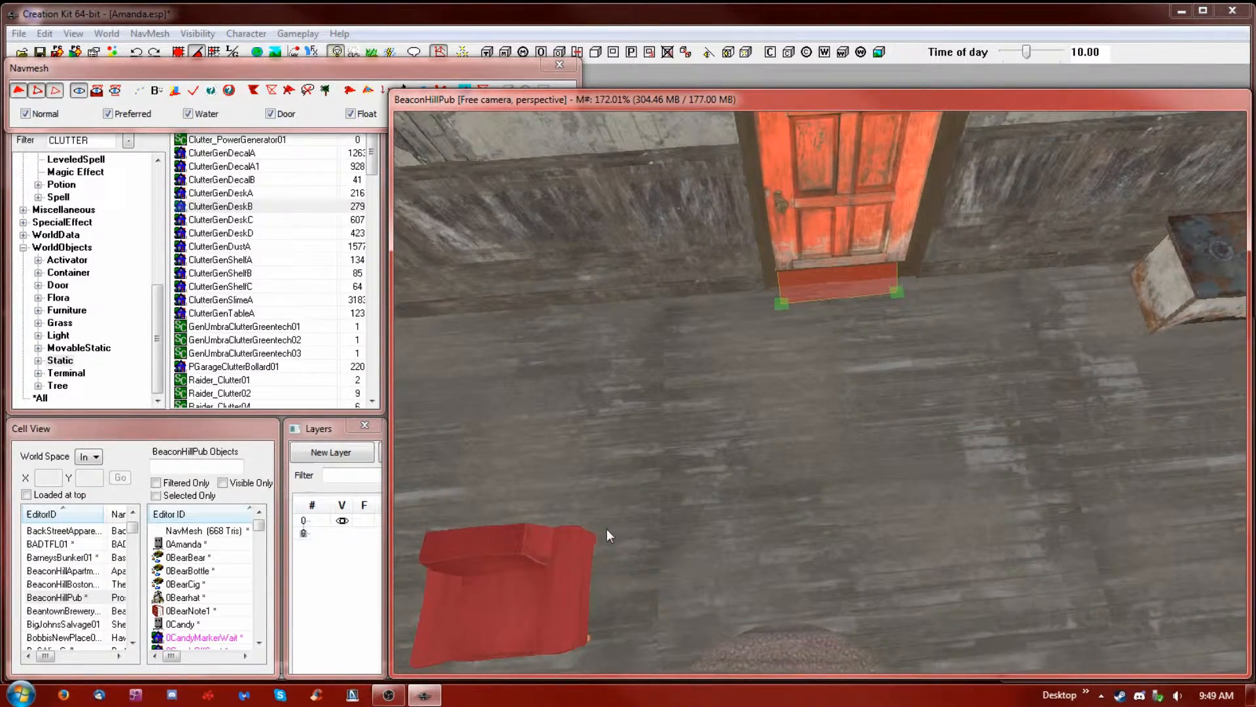
pyautogui.keyDown('ctrl'); pyautogui.rightClick(607, 529); pyautogui.keyUp('ctrl')
pyautogui.keyDown('shift'); pyautogui.moveTo(569, 361); pyautogui.dragTo(509, 461, button='middle'); pyautogui.keyUp('shift')
pyautogui.keyDown('ctrl'); pyautogui.rightClick(476, 412); pyautogui.keyUp('ctrl')
pyautogui.moveTo(556, 406)
pyautogui.keyDown('shift'); pyautogui.mouseDown(button='middle')
pyautogui.moveTo(556, 386)
pyautogui.moveTo(532, 416)
pyautogui.mouseUp(button='middle'); pyautogui.keyUp('shift')
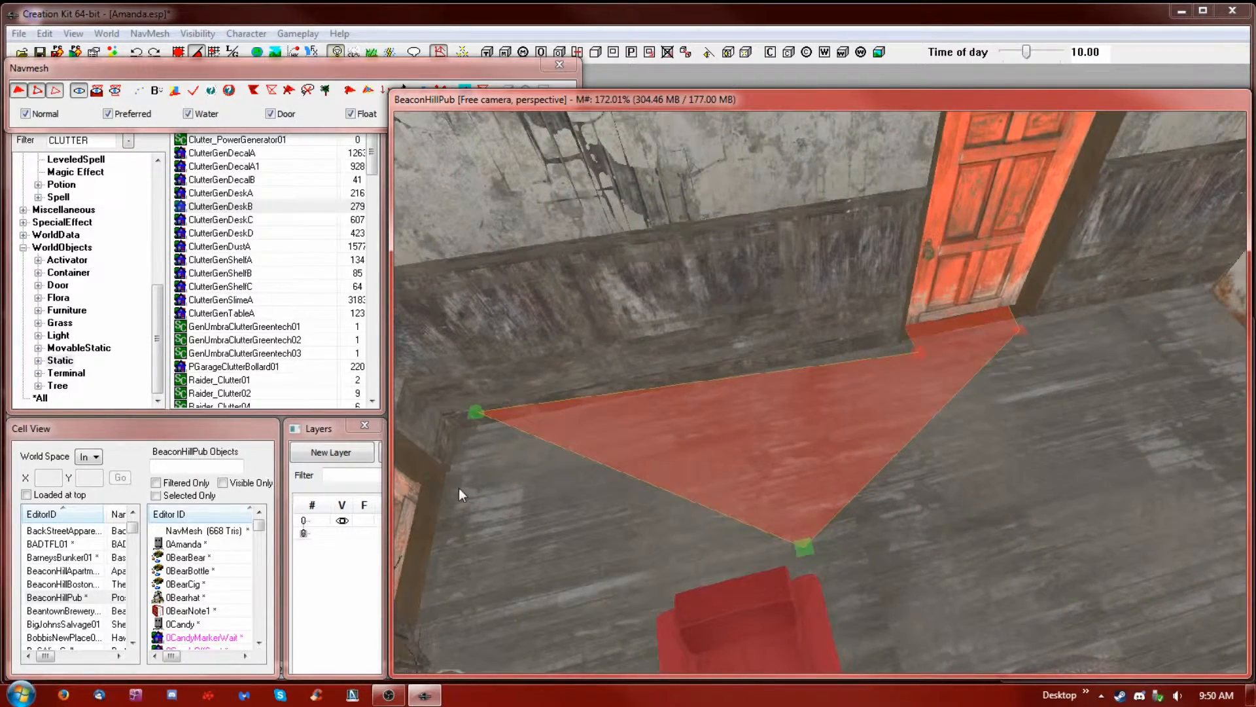
# Add a vertex at the second door's frame and fit it and the neighbouring vertex tightly to the room corner
pyautogui.keyDown('shift'); pyautogui.moveTo(496, 439); pyautogui.dragTo(553, 368, button='middle'); pyautogui.keyUp('shift')
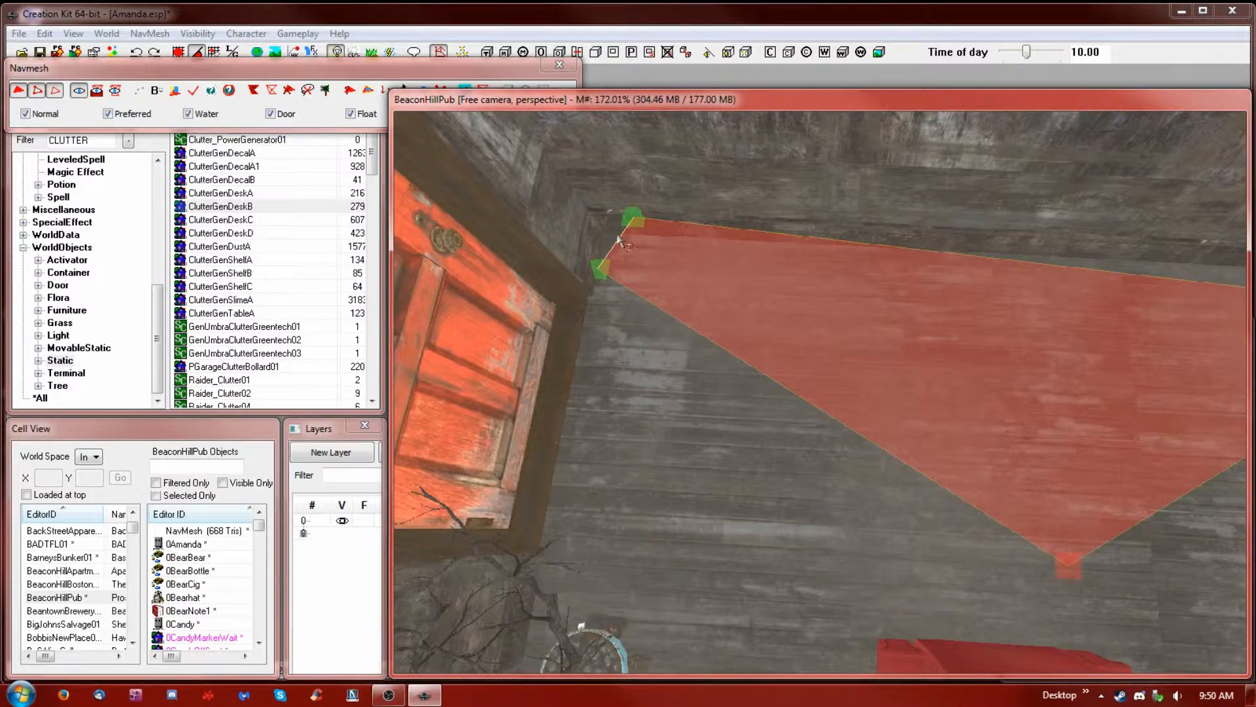
pyautogui.scroll(2, 618, 243)
pyautogui.keyDown('shift'); pyautogui.moveTo(536, 188); pyautogui.dragTo(533, 222, button='middle'); pyautogui.keyUp('shift')
pyautogui.moveTo(825, 314); pyautogui.dragTo(849, 362)
pyautogui.keyDown('ctrl'); pyautogui.click(918, 339); pyautogui.keyUp('ctrl')
pyautogui.moveTo(917, 340)
pyautogui.mouseDown()
pyautogui.moveTo(912, 295)
pyautogui.moveTo(914, 329)
pyautogui.mouseUp()
pyautogui.keyDown('shift'); pyautogui.moveTo(914, 328); pyautogui.dragTo(971, 348, button='middle'); pyautogui.keyUp('shift')
pyautogui.scroll(3, 916, 364)
pyautogui.moveTo(968, 352); pyautogui.dragTo(912, 283)
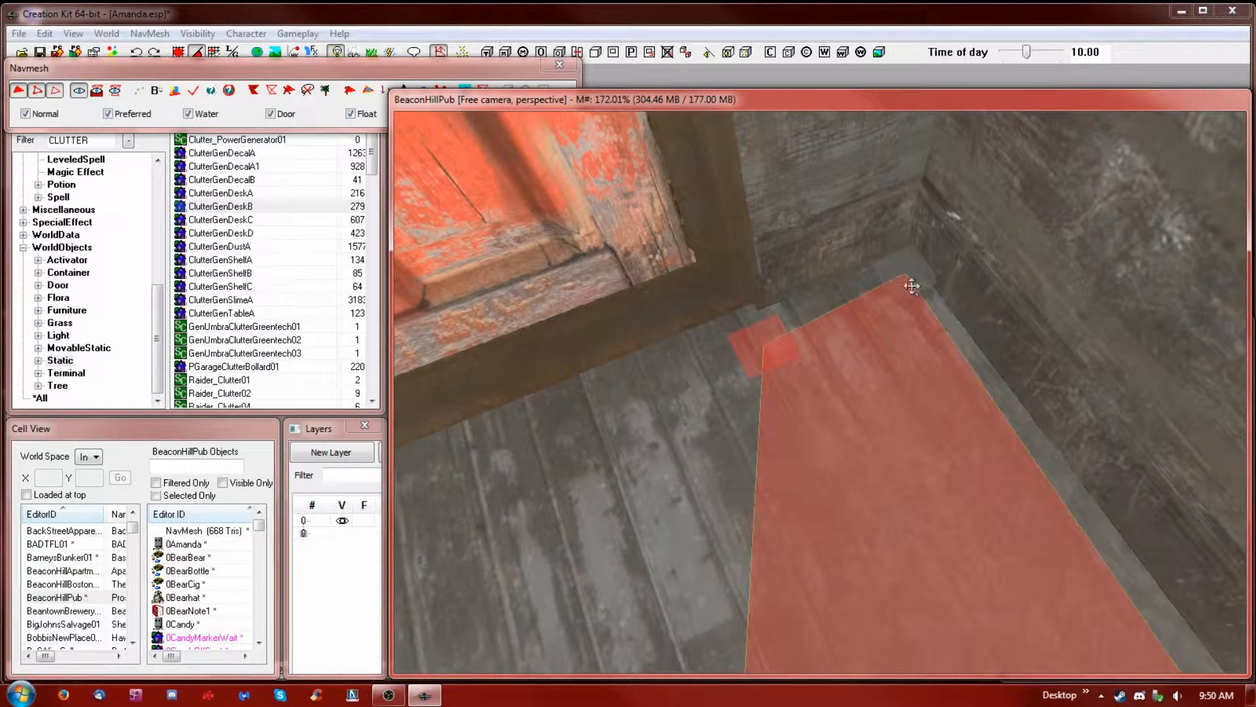
# Move the navmesh vertex near the red armchair right up to the armchair's rear corner
pyautogui.scroll(-4, 915, 356)
pyautogui.keyDown('shift'); pyautogui.moveTo(1054, 404); pyautogui.dragTo(975, 415, button='middle'); pyautogui.keyUp('shift')
pyautogui.scroll(-5, 767, 407)
pyautogui.scroll(5, 800, 555)
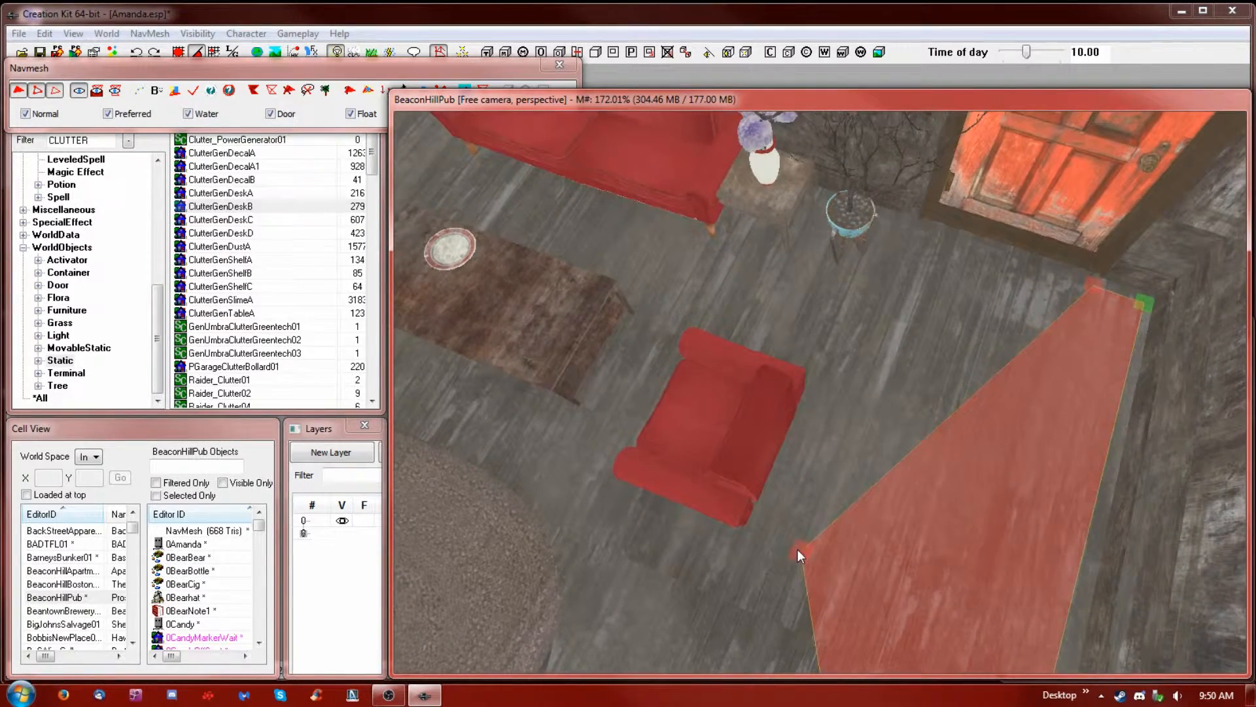
pyautogui.moveTo(818, 534); pyautogui.dragTo(717, 547, button='middle')
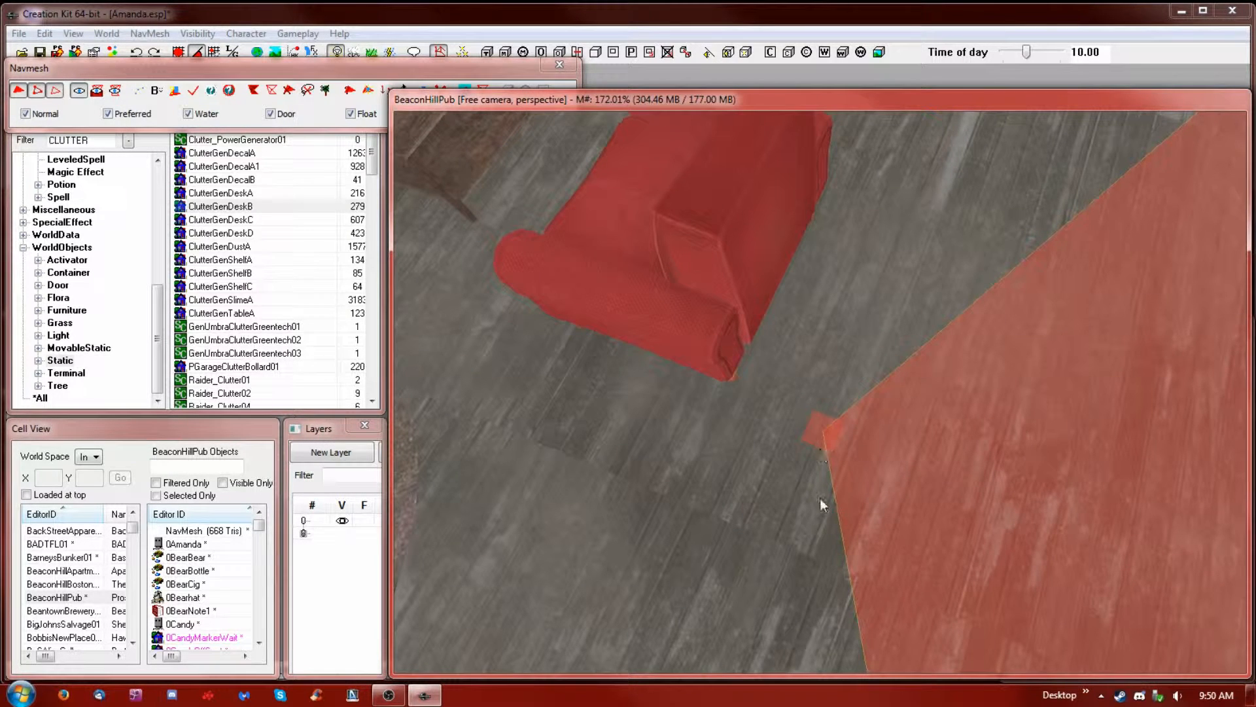
pyautogui.click(829, 455)
pyautogui.click(826, 446)
pyautogui.click(826, 448)
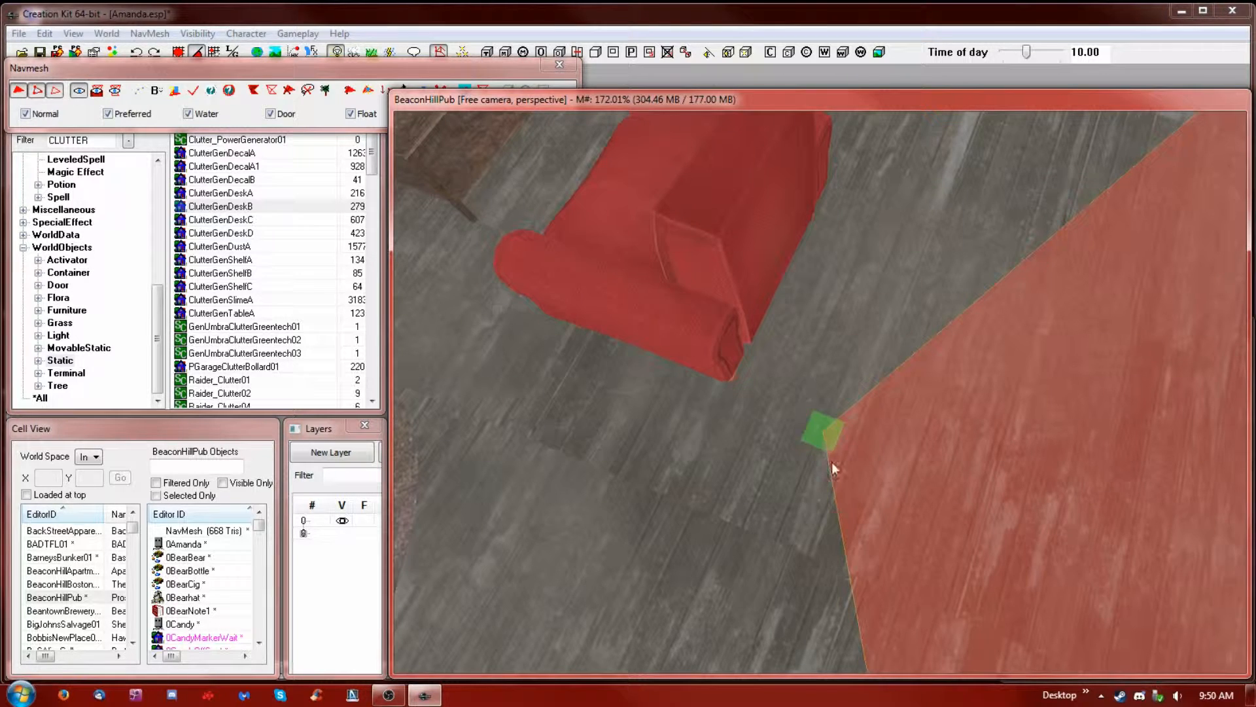
pyautogui.moveTo(828, 450); pyautogui.dragTo(810, 450)
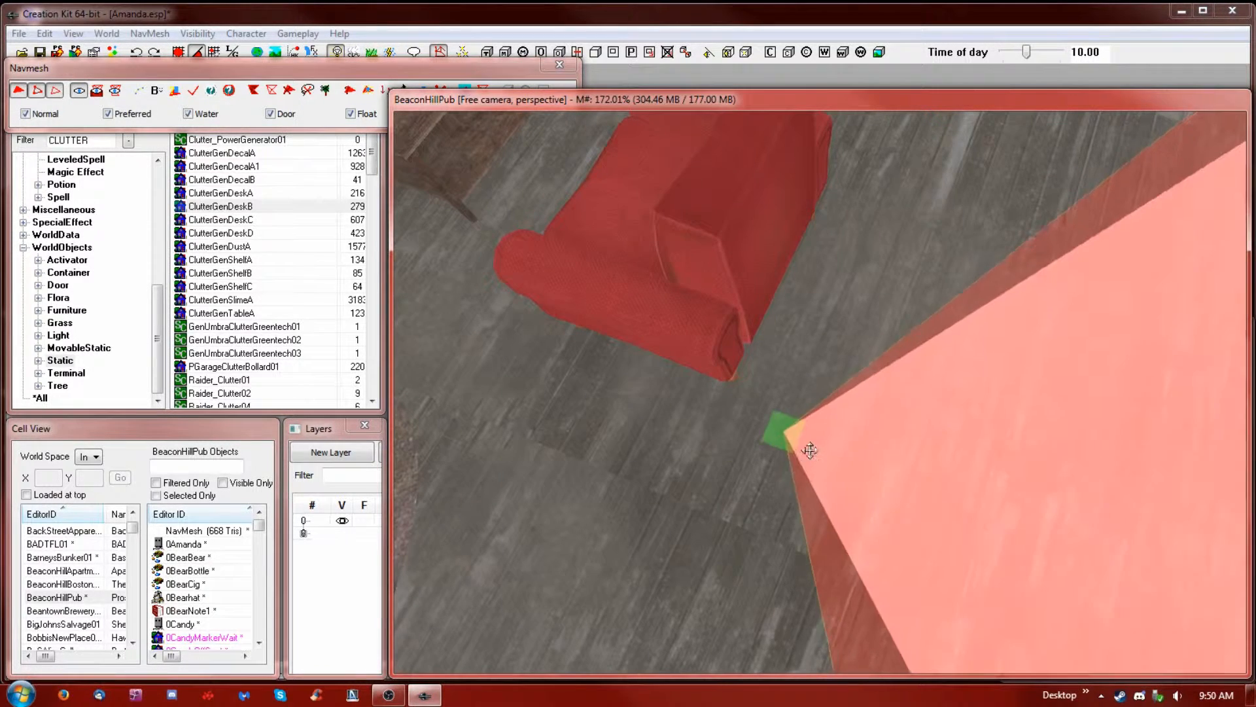
pyautogui.scroll(-3, 870, 450)
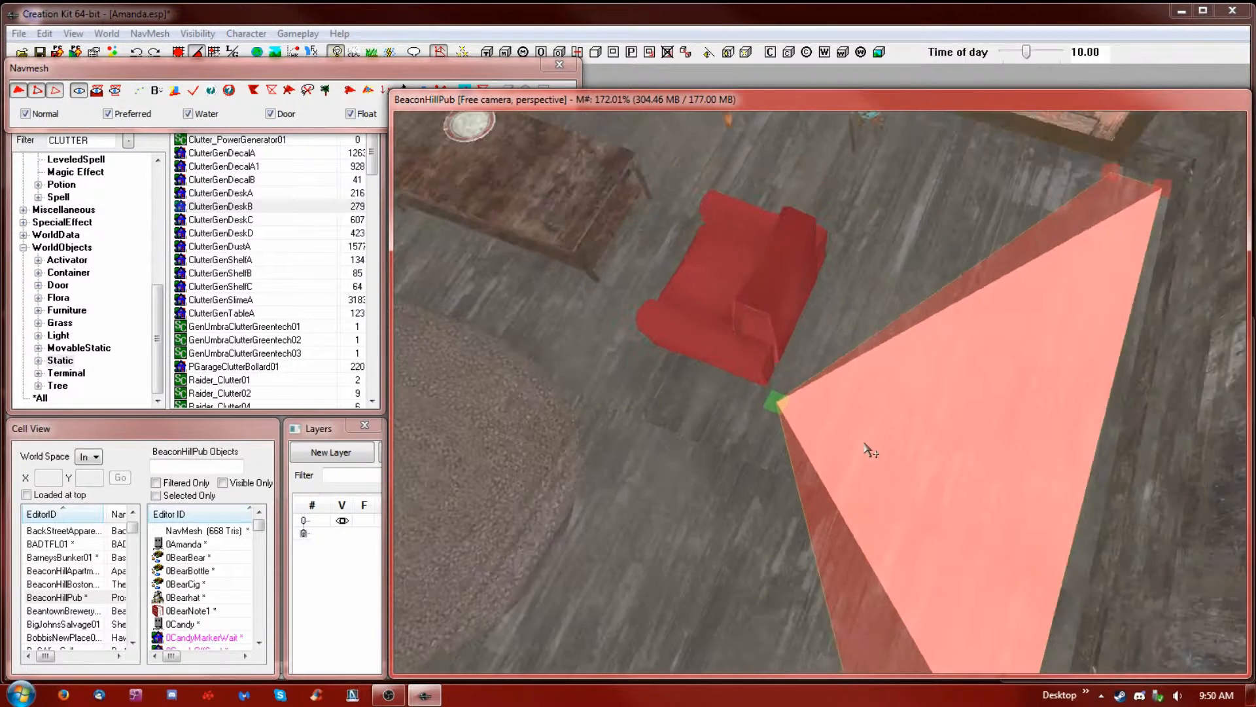
pyautogui.keyDown('shift'); pyautogui.moveTo(864, 444); pyautogui.dragTo(857, 450, button='middle'); pyautogui.keyUp('shift')
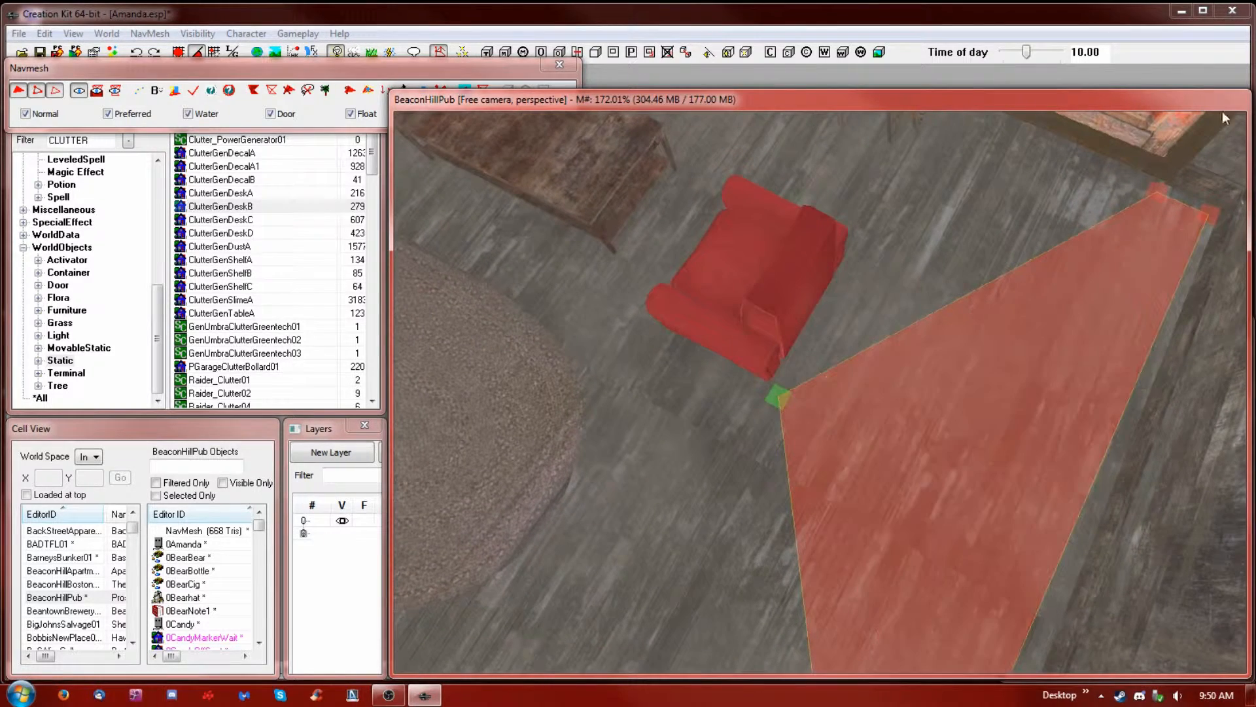
# Extend the navmesh along the armchair's back with vertices at its other rear corner and beside the potted plant
pyautogui.click(1156, 190)
pyautogui.keyDown('ctrl'); pyautogui.rightClick(876, 229); pyautogui.keyUp('ctrl')
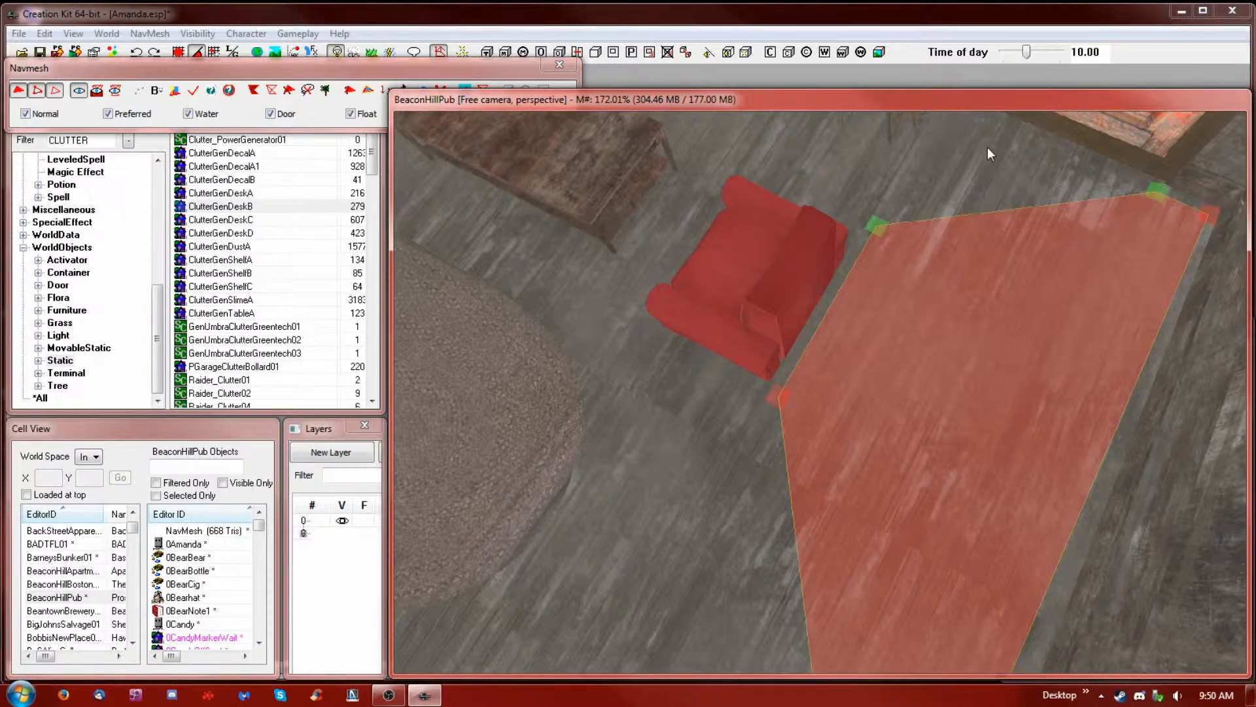
pyautogui.moveTo(989, 153); pyautogui.dragTo(957, 205, button='middle')
pyautogui.keyDown('ctrl'); pyautogui.rightClick(840, 254); pyautogui.keyUp('ctrl')
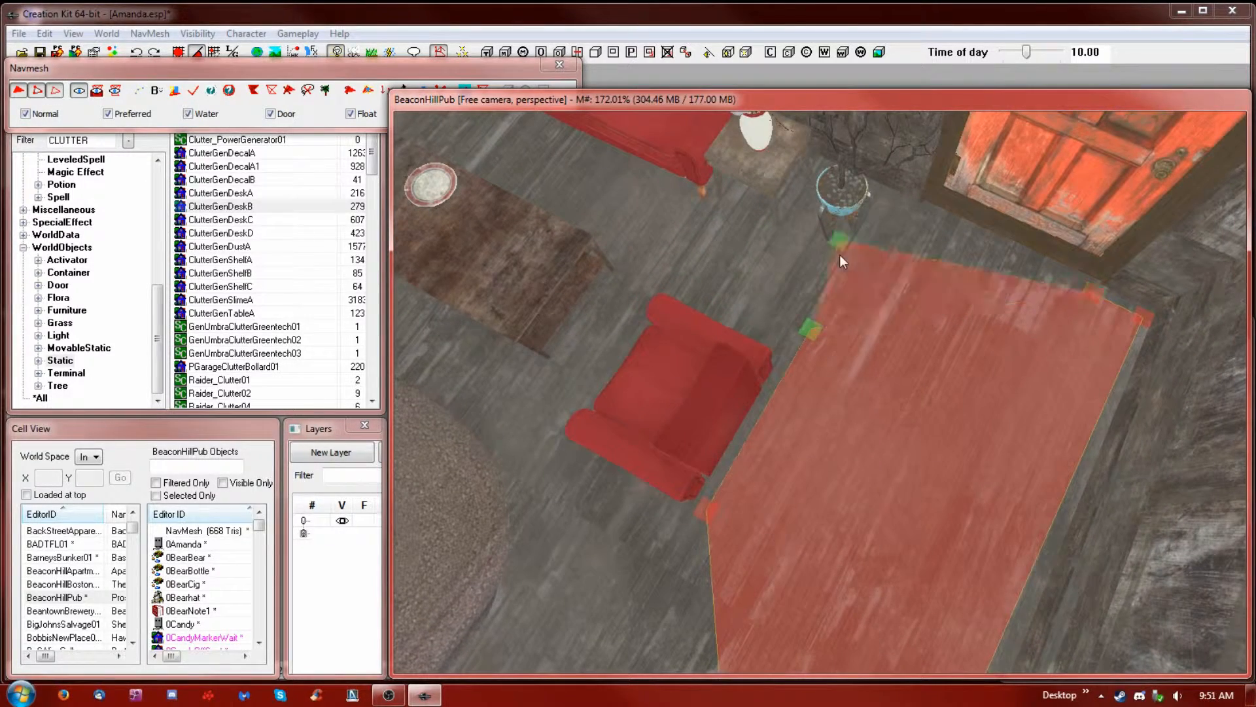
# Continue the navmesh between the armchair and side table to the near corners of the coffee table and the red sofa
pyautogui.keyDown('shift'); pyautogui.moveTo(815, 277); pyautogui.dragTo(790, 282, button='middle'); pyautogui.keyUp('shift')
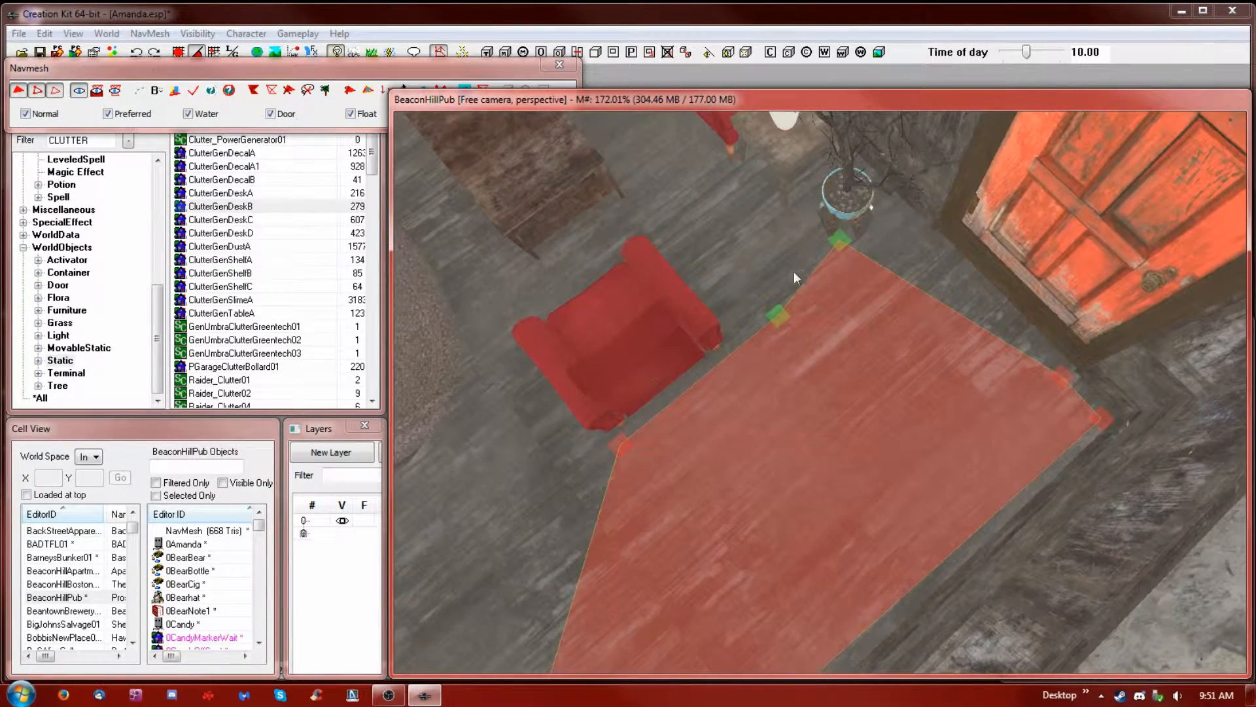
pyautogui.keyDown('ctrl'); pyautogui.rightClick(697, 254); pyautogui.keyUp('ctrl')
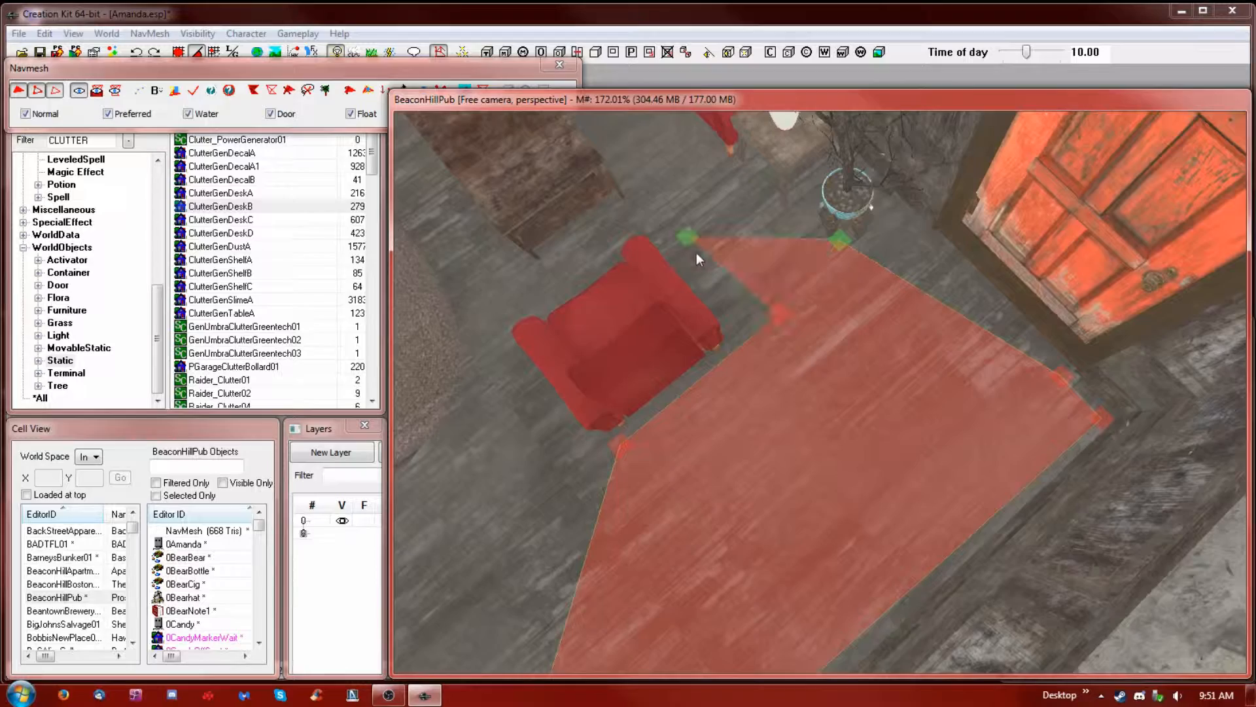
pyautogui.keyDown('ctrl'); pyautogui.rightClick(766, 206); pyautogui.keyUp('ctrl')
pyautogui.moveTo(661, 168); pyautogui.dragTo(697, 228, button='middle')
pyautogui.keyDown('ctrl'); pyautogui.rightClick(790, 244); pyautogui.keyUp('ctrl')
pyautogui.moveTo(788, 156); pyautogui.dragTo(819, 195, button='middle')
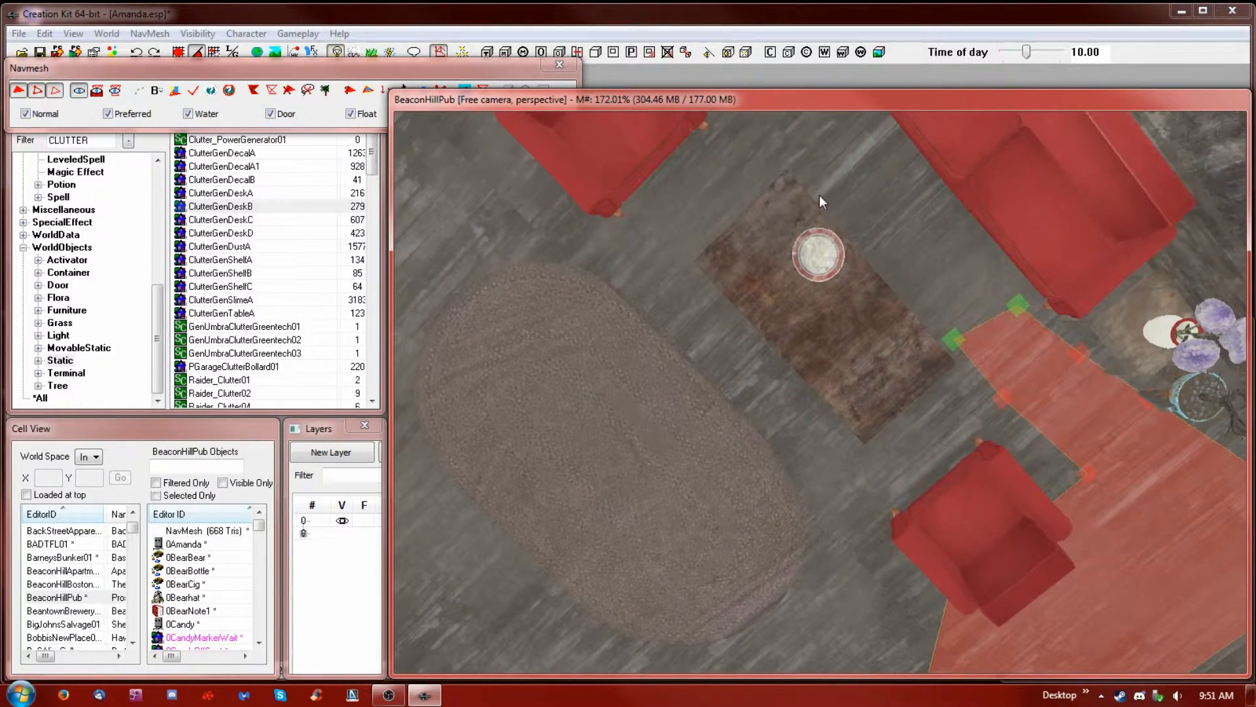
# Run the navmesh between the coffee table and the sofa, ending at the second armchair's nearest corner
pyautogui.keyDown('ctrl'); pyautogui.rightClick(798, 157); pyautogui.keyUp('ctrl')
pyautogui.moveTo(861, 112); pyautogui.dragTo(870, 176, button='middle')
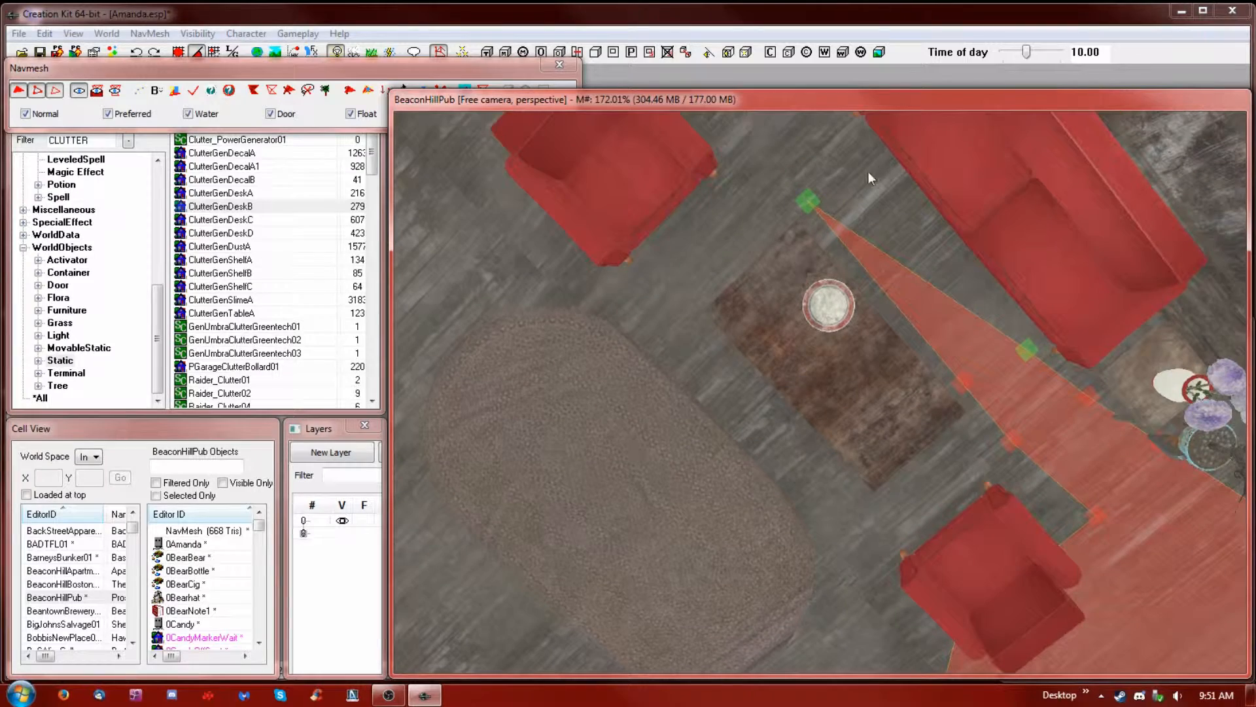
pyautogui.keyDown('ctrl'); pyautogui.rightClick(844, 135); pyautogui.keyUp('ctrl')
pyautogui.keyDown('ctrl'); pyautogui.rightClick(732, 170); pyautogui.keyUp('ctrl')
# Extend the navmesh between the second armchair and the lamp table with three vertices leading towards the far potted plant
pyautogui.moveTo(827, 159); pyautogui.dragTo(830, 177, button='middle')
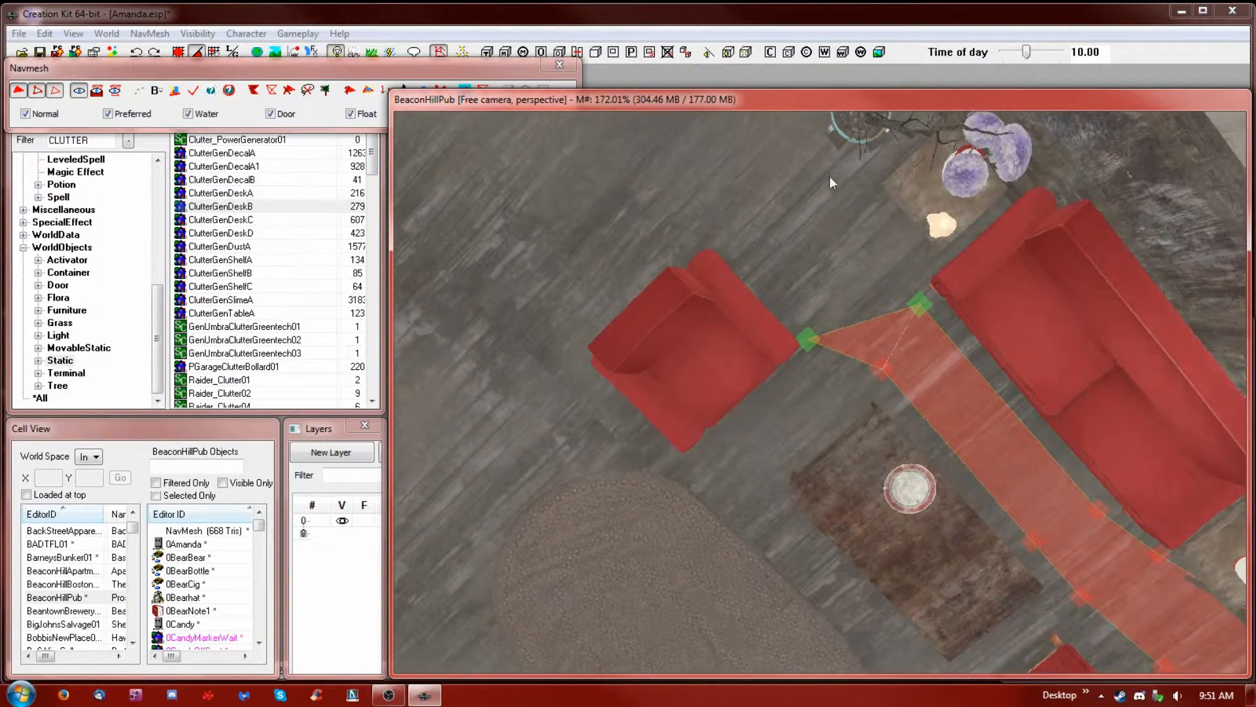
pyautogui.keyDown('ctrl'); pyautogui.rightClick(862, 191); pyautogui.keyUp('ctrl')
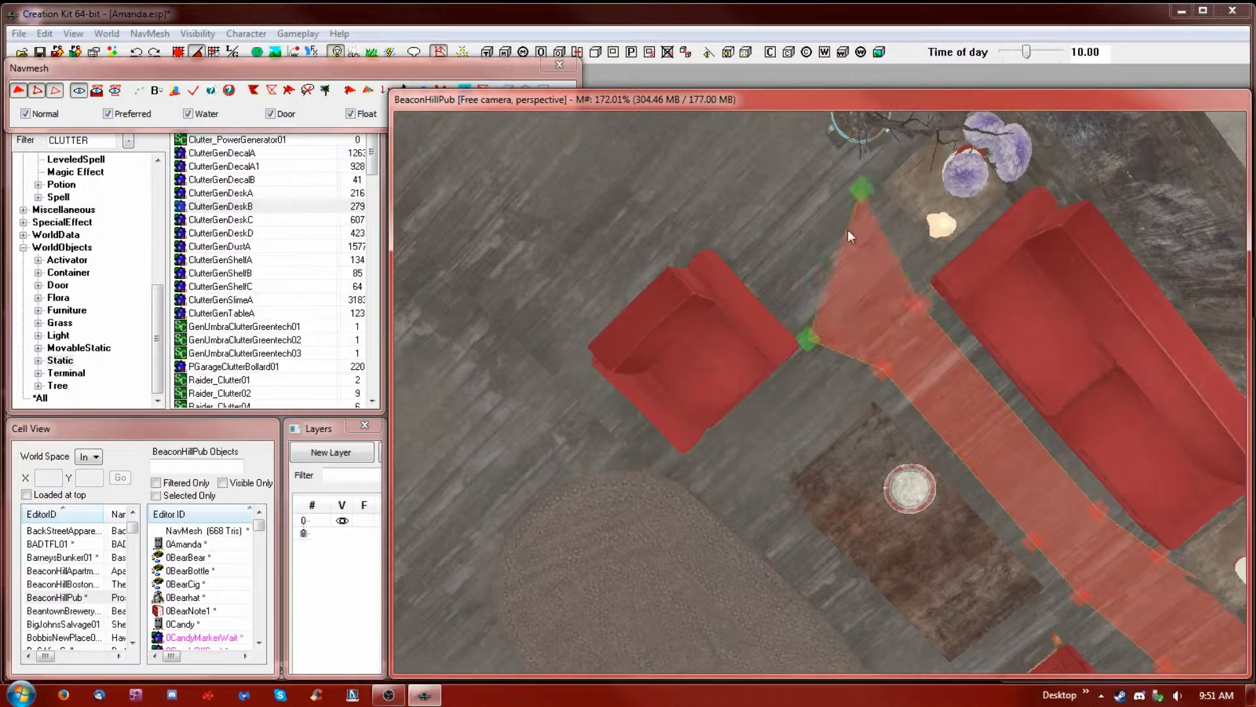
pyautogui.keyDown('ctrl'); pyautogui.rightClick(727, 224); pyautogui.keyUp('ctrl')
pyautogui.keyDown('ctrl'); pyautogui.rightClick(785, 124); pyautogui.keyUp('ctrl')
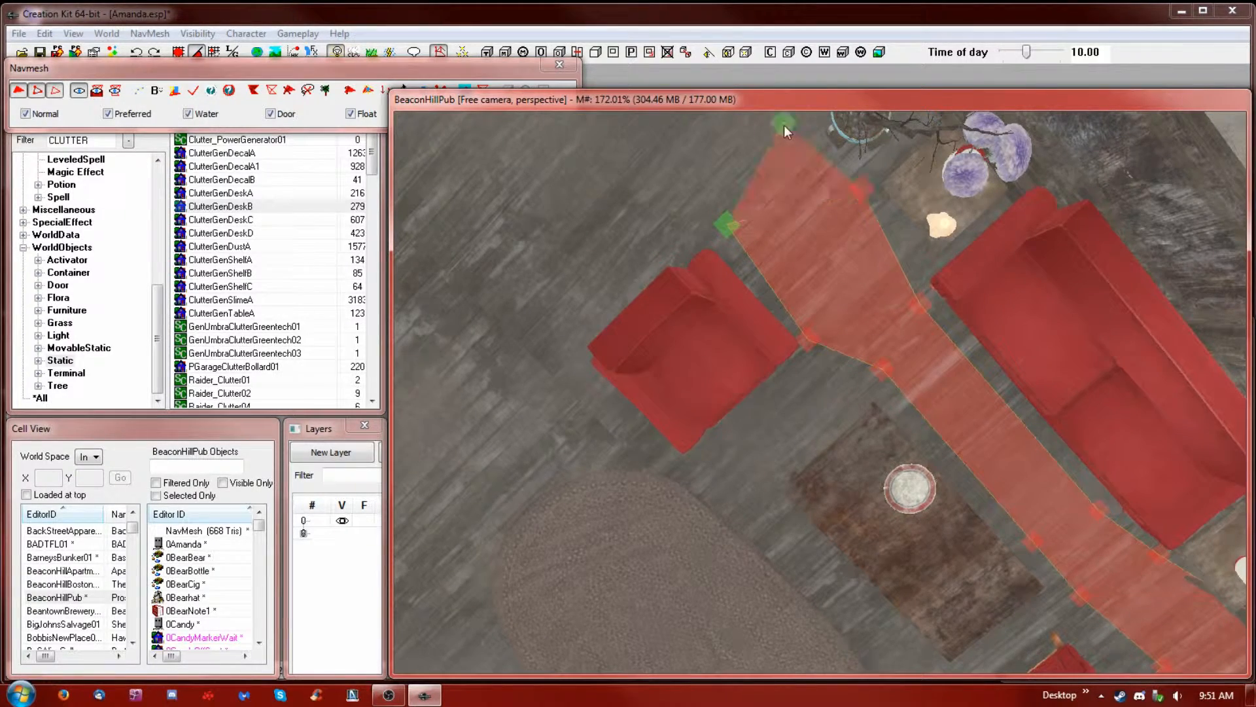
# Extend the navmesh from the second armchair to the far wall, the door frame's near corner and the room's corner with three vertices
pyautogui.keyDown('shift'); pyautogui.moveTo(792, 124); pyautogui.dragTo(830, 170, button='middle'); pyautogui.keyUp('shift')
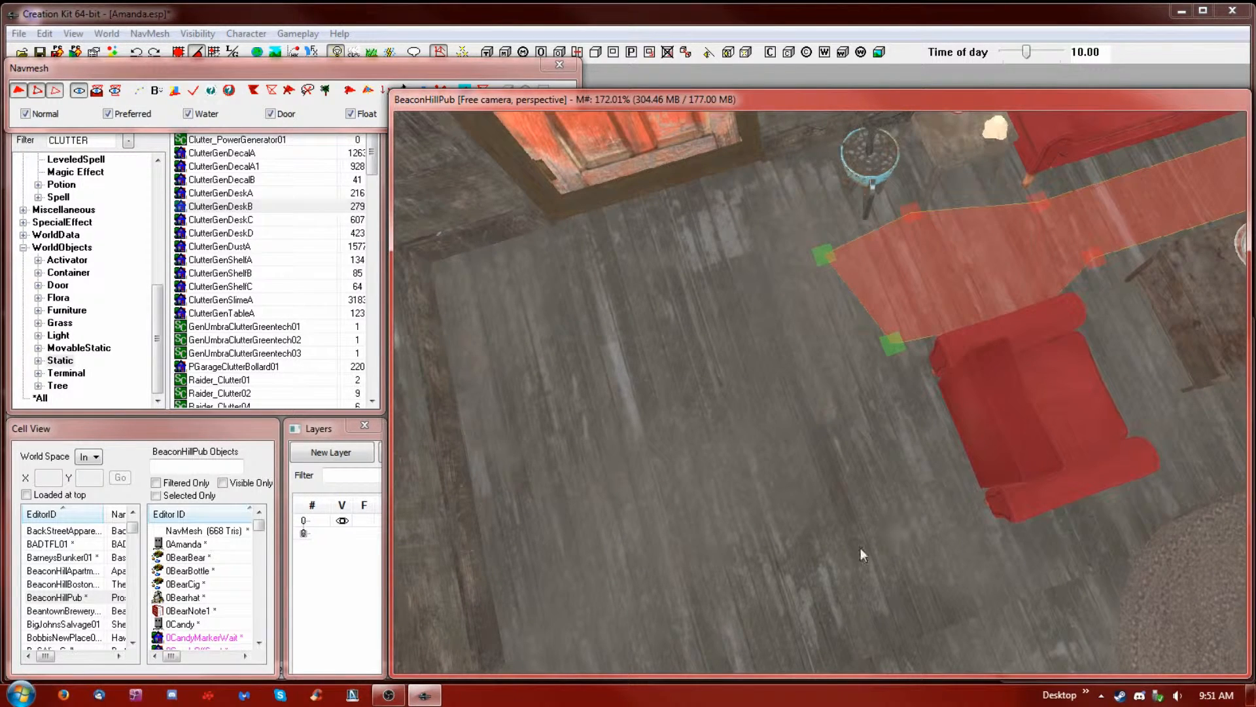
pyautogui.keyDown('ctrl'); pyautogui.rightClick(515, 581); pyautogui.keyUp('ctrl')
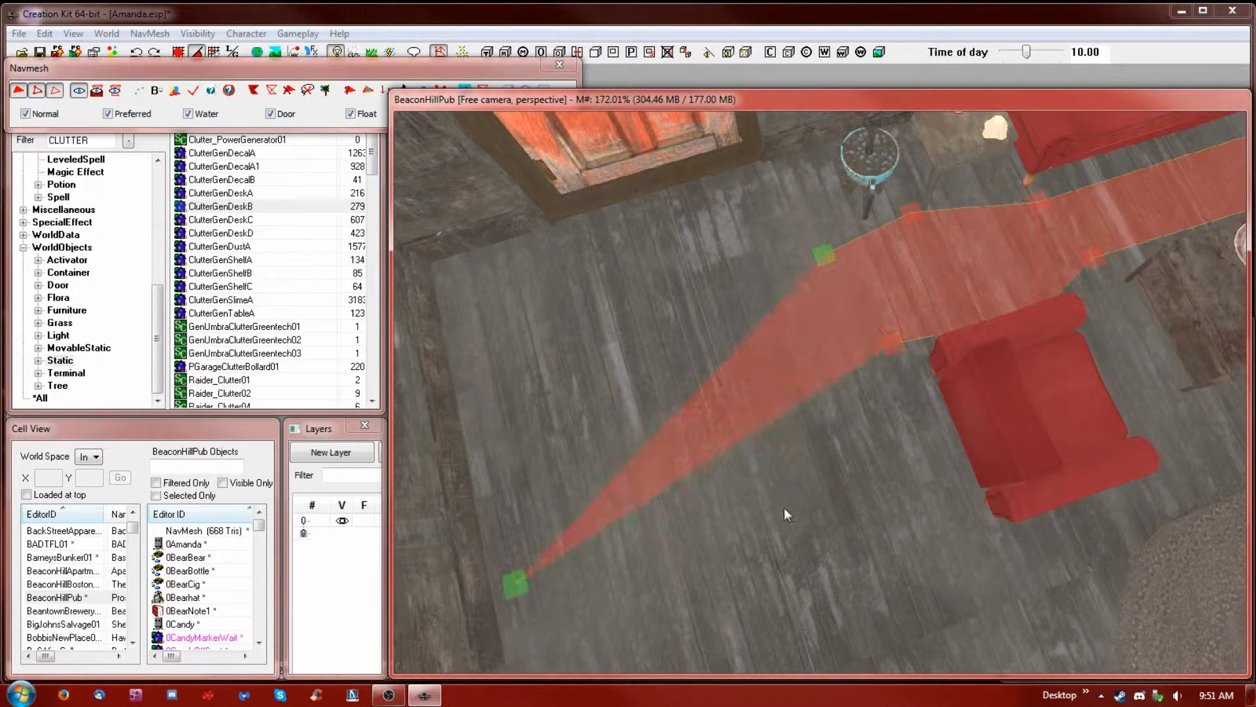
pyautogui.keyDown('ctrl'); pyautogui.rightClick(567, 218); pyautogui.keyUp('ctrl')
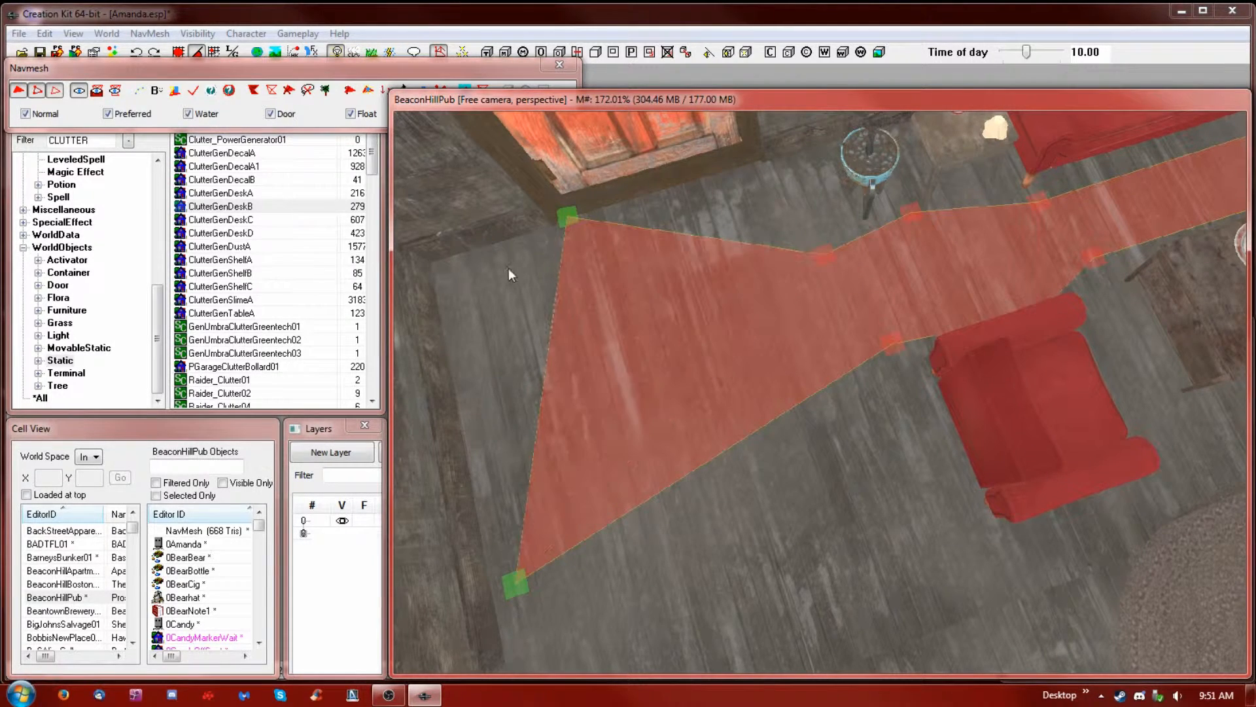
pyautogui.keyDown('ctrl'); pyautogui.rightClick(453, 262); pyautogui.keyUp('ctrl')
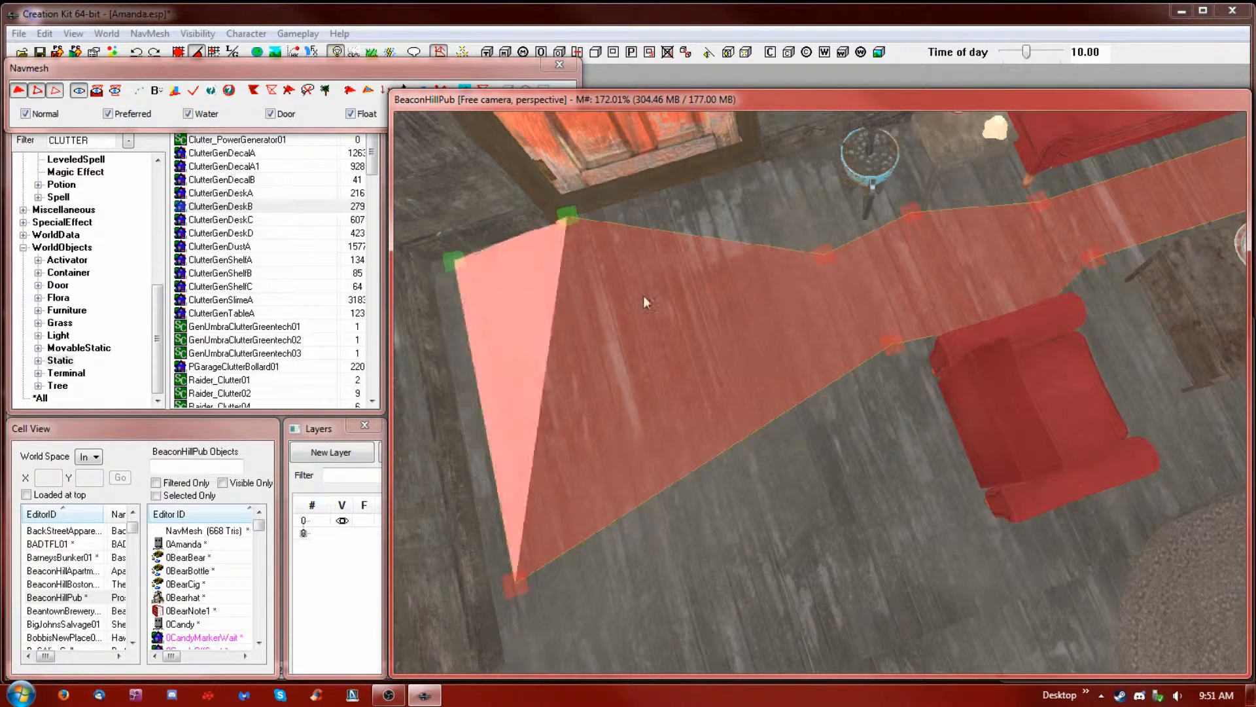
# Fill the gap in front of the red door with a triangle reaching the door frame's other corner
pyautogui.click(825, 257)
pyautogui.keyDown('ctrl'); pyautogui.click(567, 218); pyautogui.keyUp('ctrl')
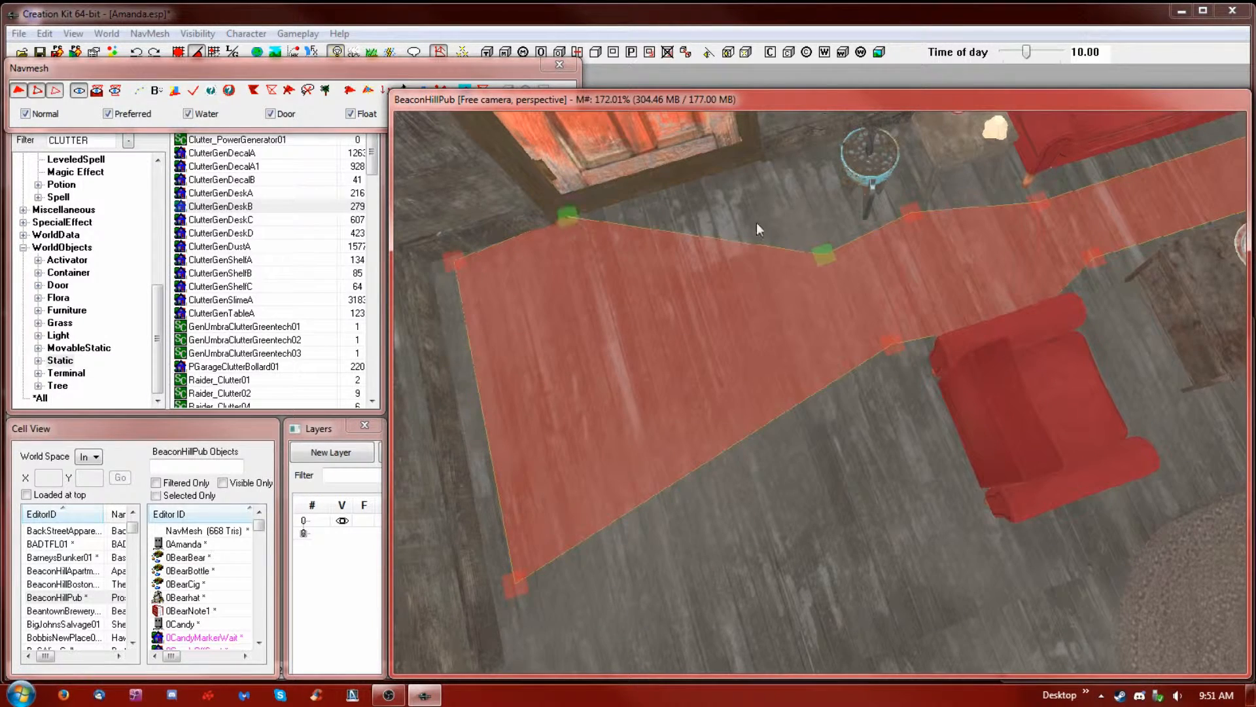
pyautogui.keyDown('ctrl'); pyautogui.rightClick(744, 174); pyautogui.keyUp('ctrl')
# Extend the navmesh along the second armchair's back with a vertex at its other rear corner
pyautogui.keyDown('shift'); pyautogui.moveTo(850, 230); pyautogui.dragTo(833, 210, button='middle'); pyautogui.keyUp('shift')
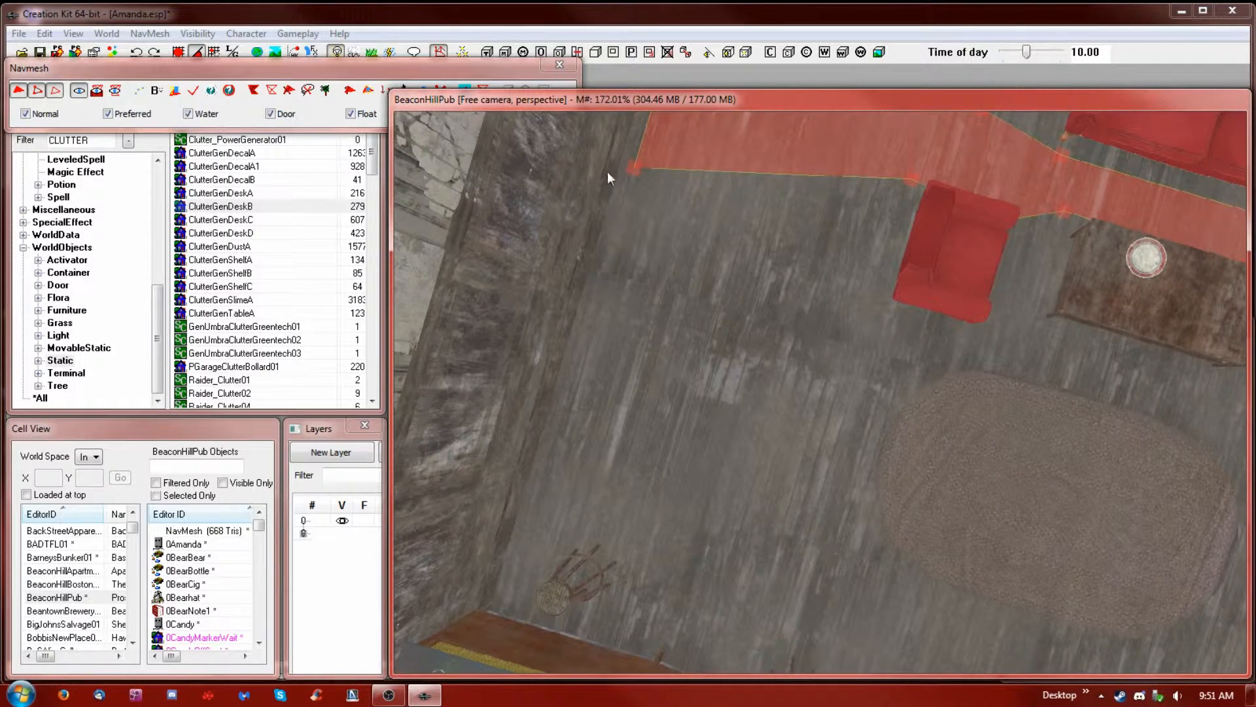
pyautogui.click(634, 172)
pyautogui.click(911, 179)
pyautogui.keyDown('ctrl'); pyautogui.rightClick(877, 275); pyautogui.keyUp('ctrl')
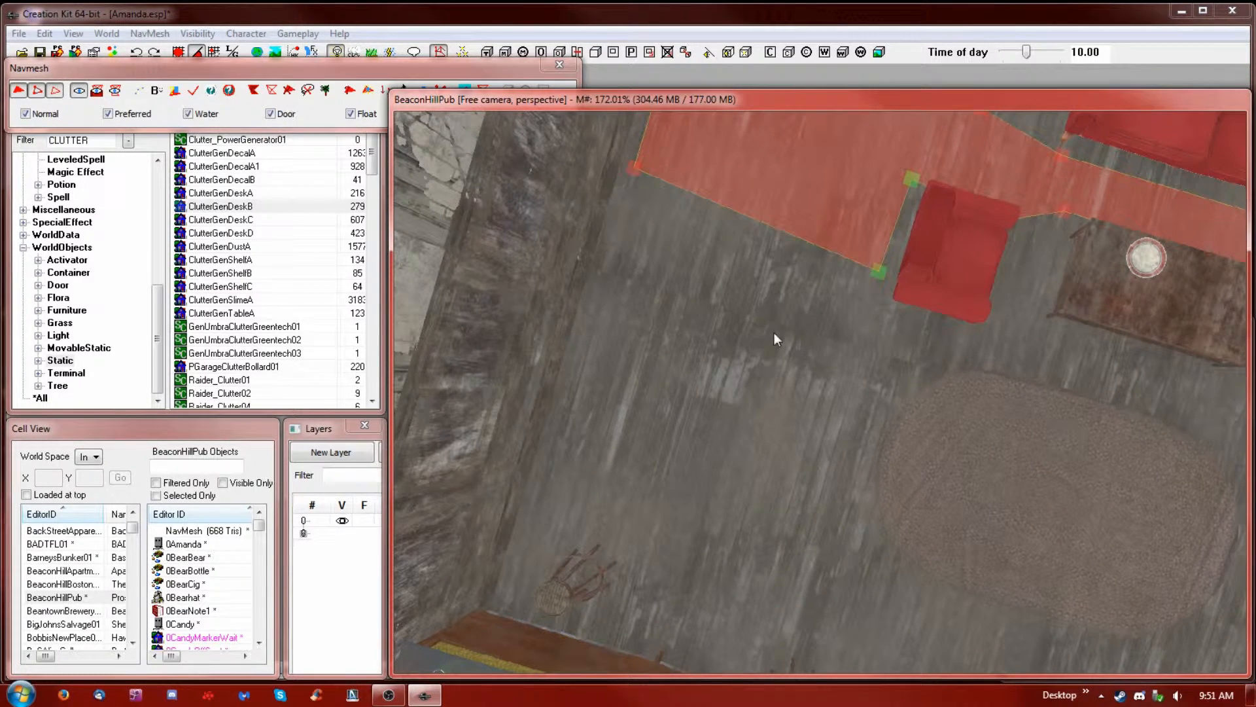
# Extend the navmesh along the wall towards the bar counter with three vertices, stopping in front of the first bar stool
pyautogui.click(634, 169)
pyautogui.scroll(1, 884, 281)
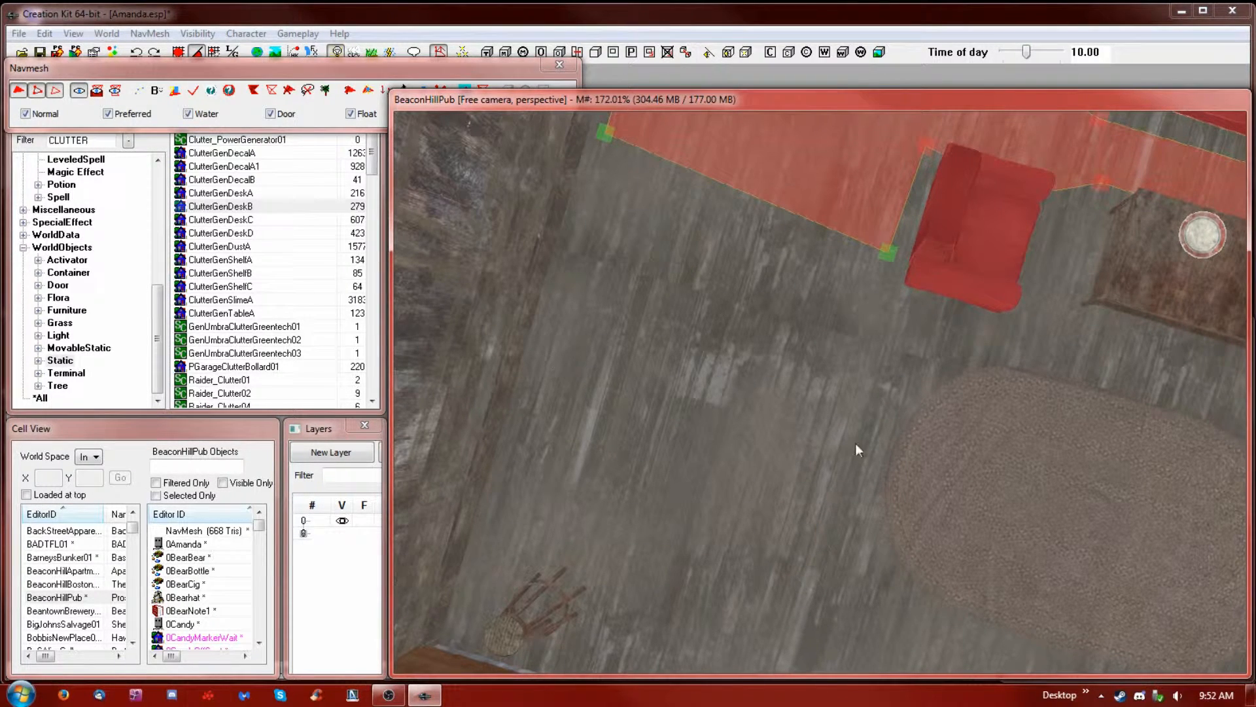
pyautogui.rightClick(521, 451)
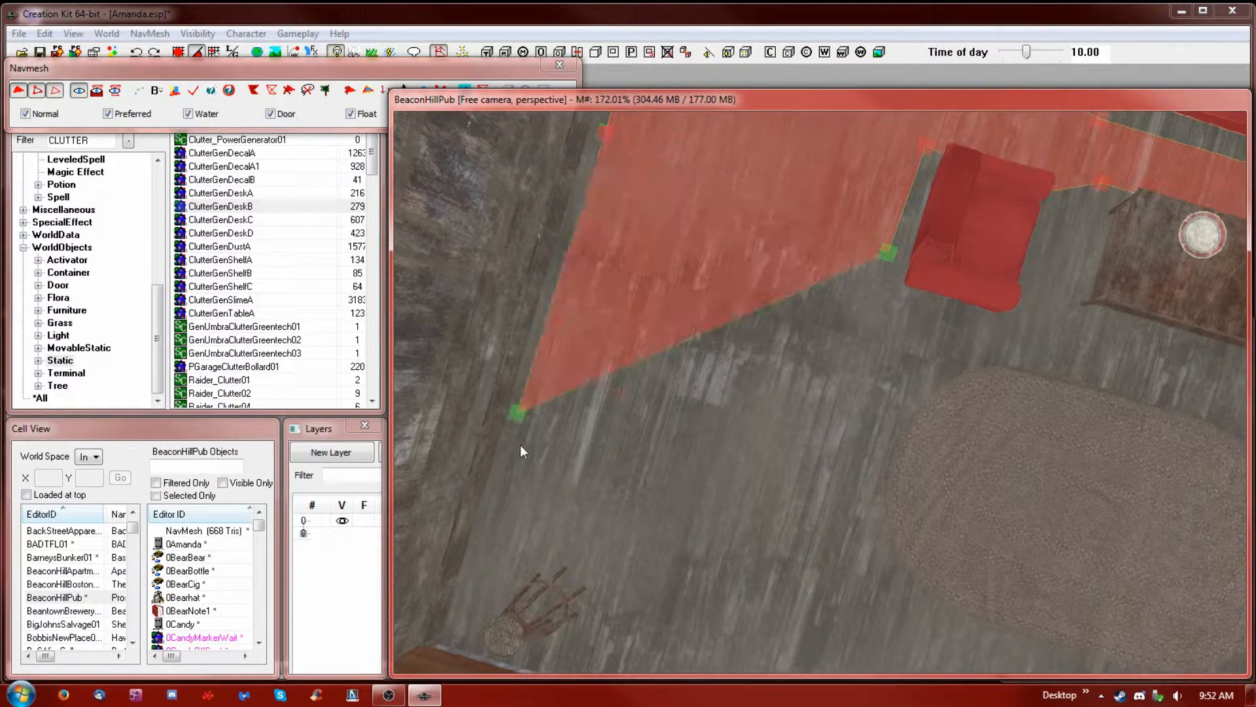
pyautogui.moveTo(874, 566); pyautogui.dragTo(853, 513, button='middle')
pyautogui.rightClick(698, 387)
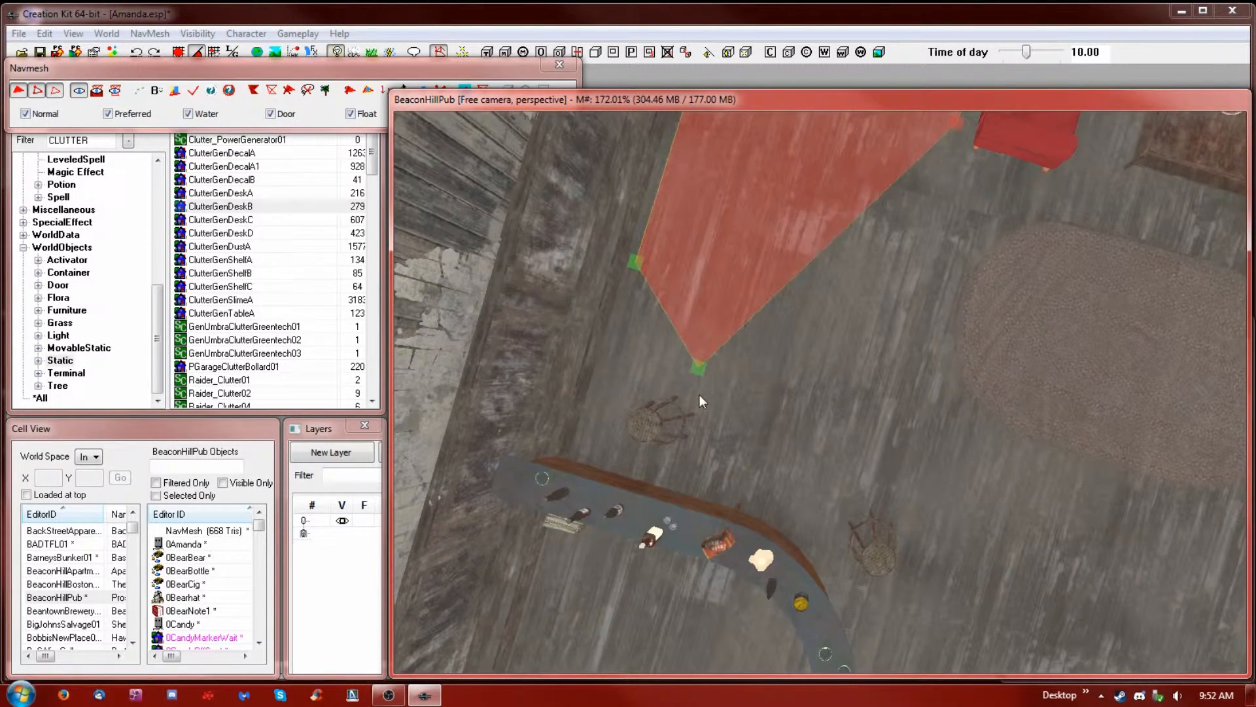
pyautogui.keyDown('shift'); pyautogui.moveTo(707, 378); pyautogui.dragTo(729, 310, button='middle'); pyautogui.keyUp('shift')
pyautogui.keyDown('shift'); pyautogui.moveTo(694, 326); pyautogui.dragTo(952, 449, button='middle'); pyautogui.keyUp('shift')
pyautogui.click(616, 391)
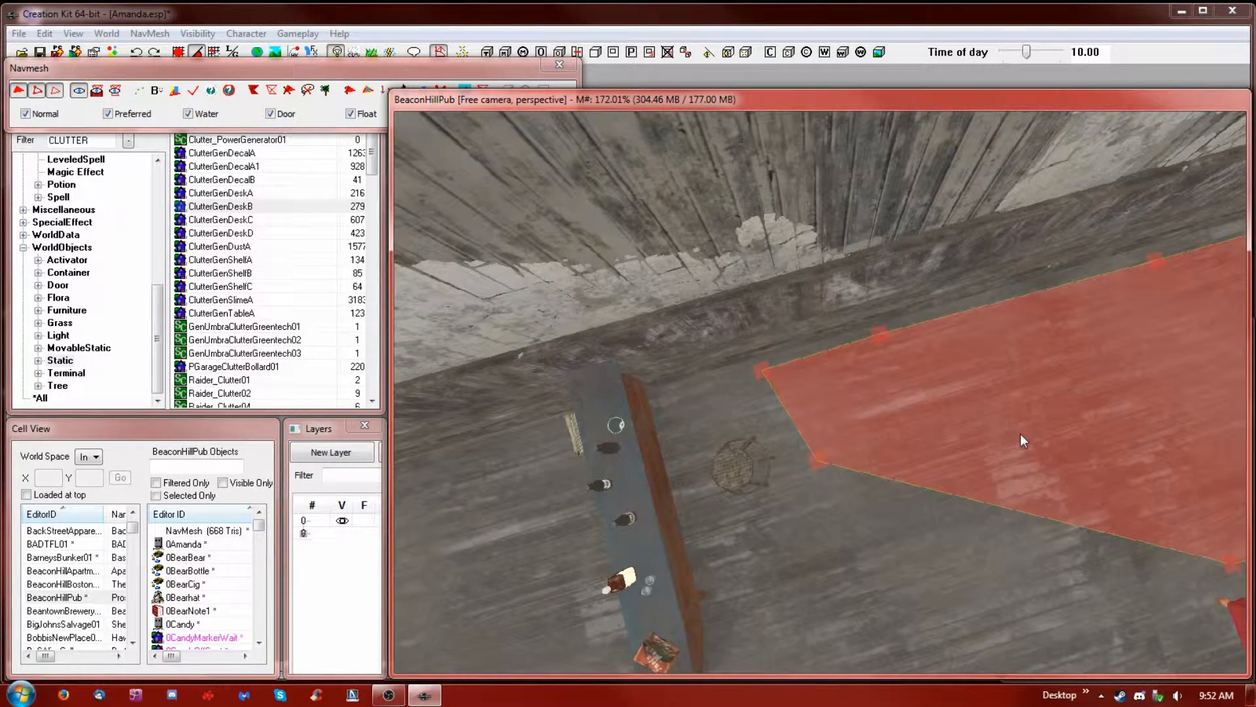
# Show the markers around the first bar stool to check its seating position, and hide them again
pyautogui.press('m')
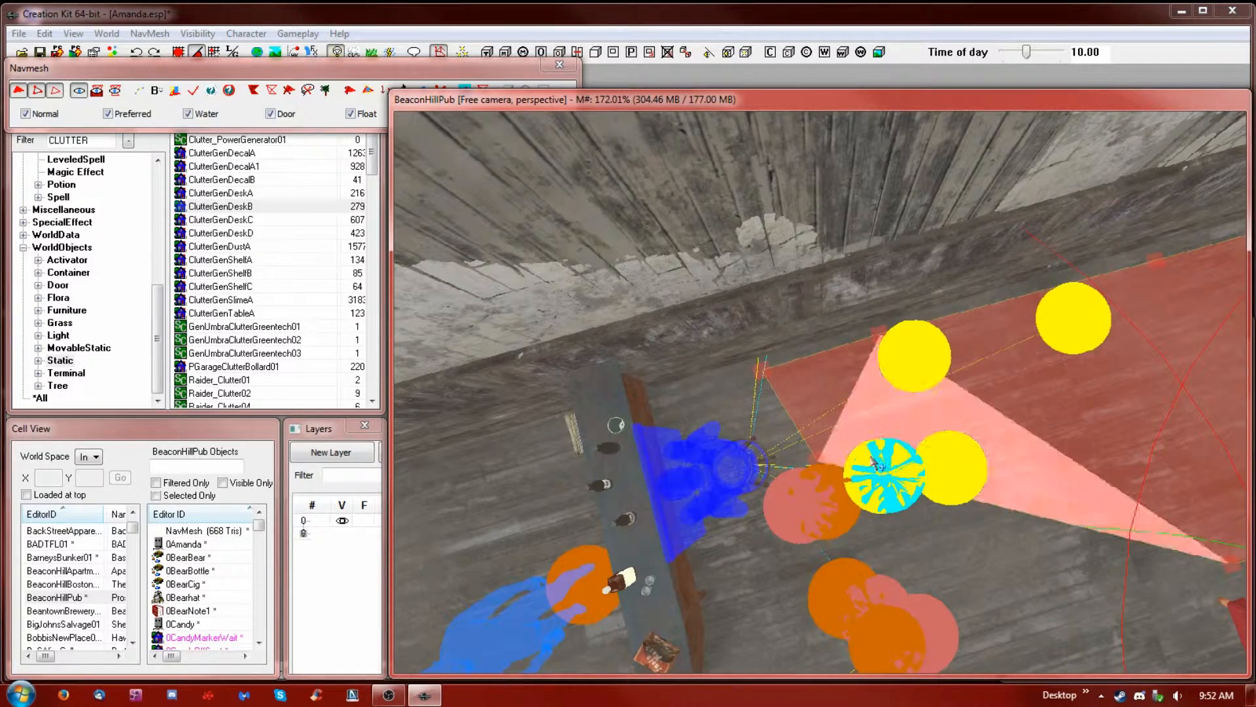
pyautogui.click(917, 407)
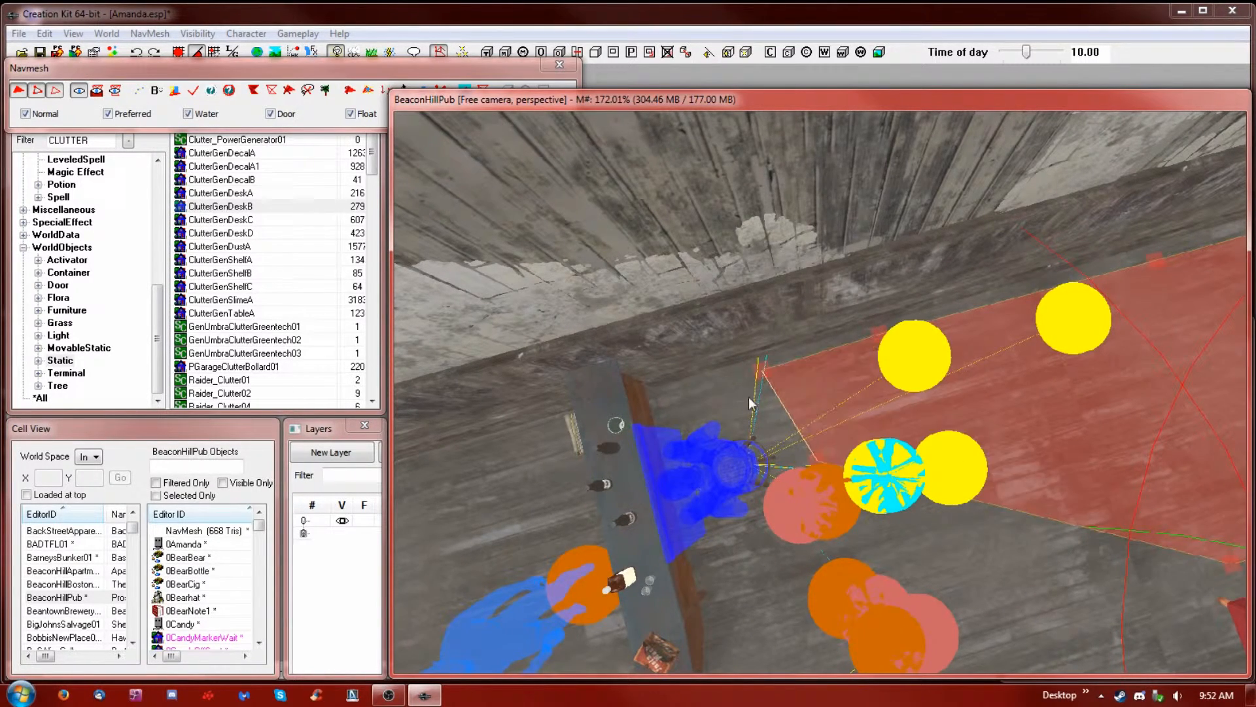
pyautogui.press('m')
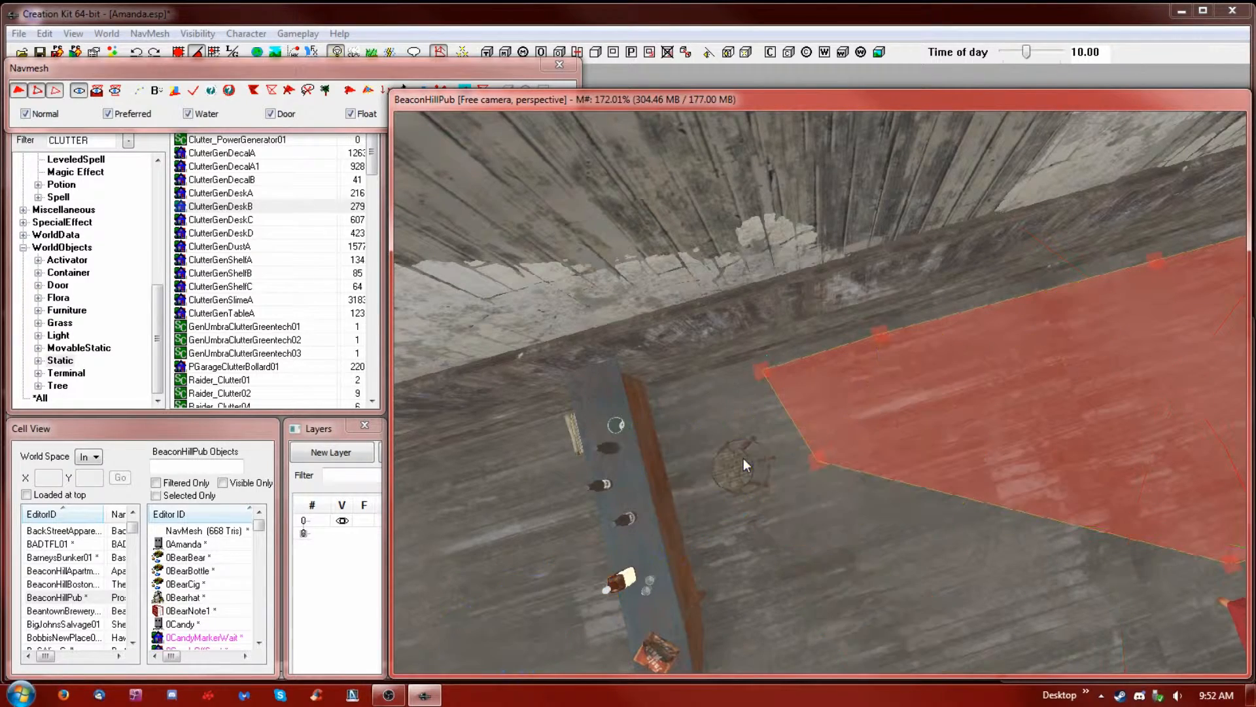
# Adjust the position of the navmesh vertex between the wall and the first bar stool
pyautogui.scroll(2, 759, 377)
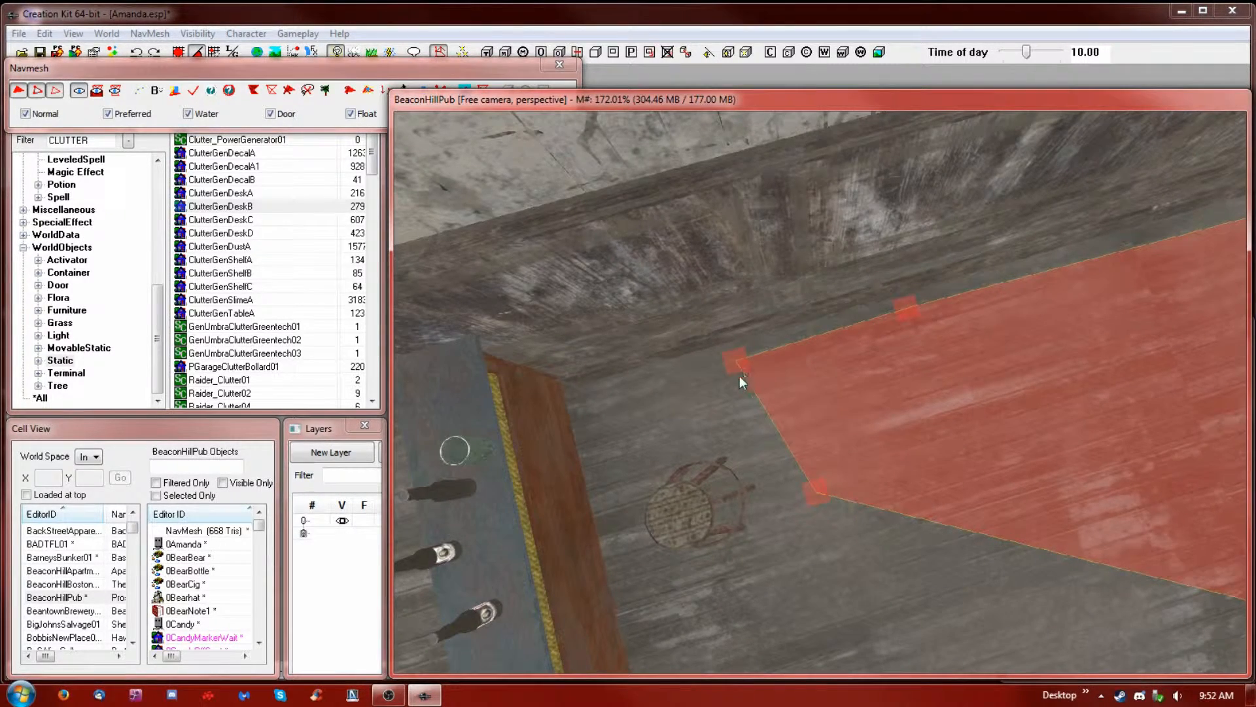
pyautogui.keyDown('shift'); pyautogui.moveTo(733, 391); pyautogui.dragTo(854, 406, button='middle'); pyautogui.keyUp('shift')
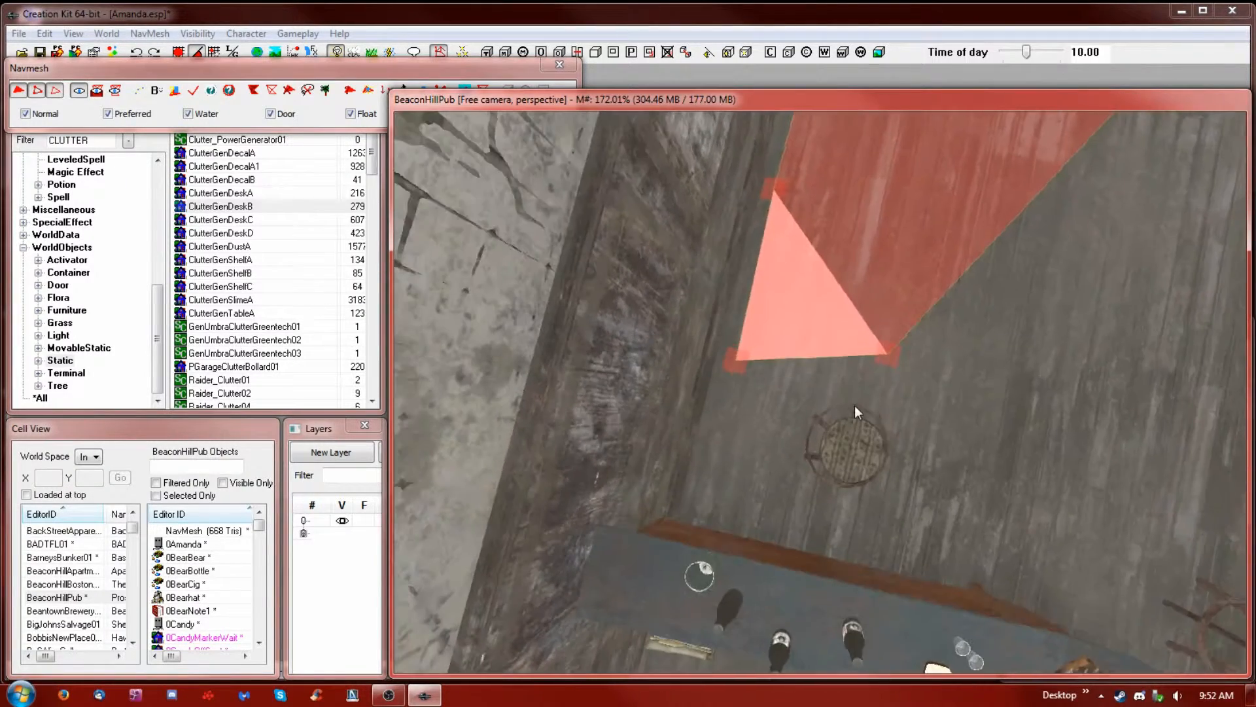
pyautogui.keyDown('shift'); pyautogui.moveTo(713, 372); pyautogui.dragTo(732, 397, button='middle'); pyautogui.keyUp('shift')
pyautogui.scroll(3, 731, 396)
pyautogui.click(672, 340)
pyautogui.moveTo(669, 346); pyautogui.dragTo(676, 360)
pyautogui.keyDown('shift'); pyautogui.moveTo(942, 400); pyautogui.dragTo(1014, 427, button='middle'); pyautogui.keyUp('shift')
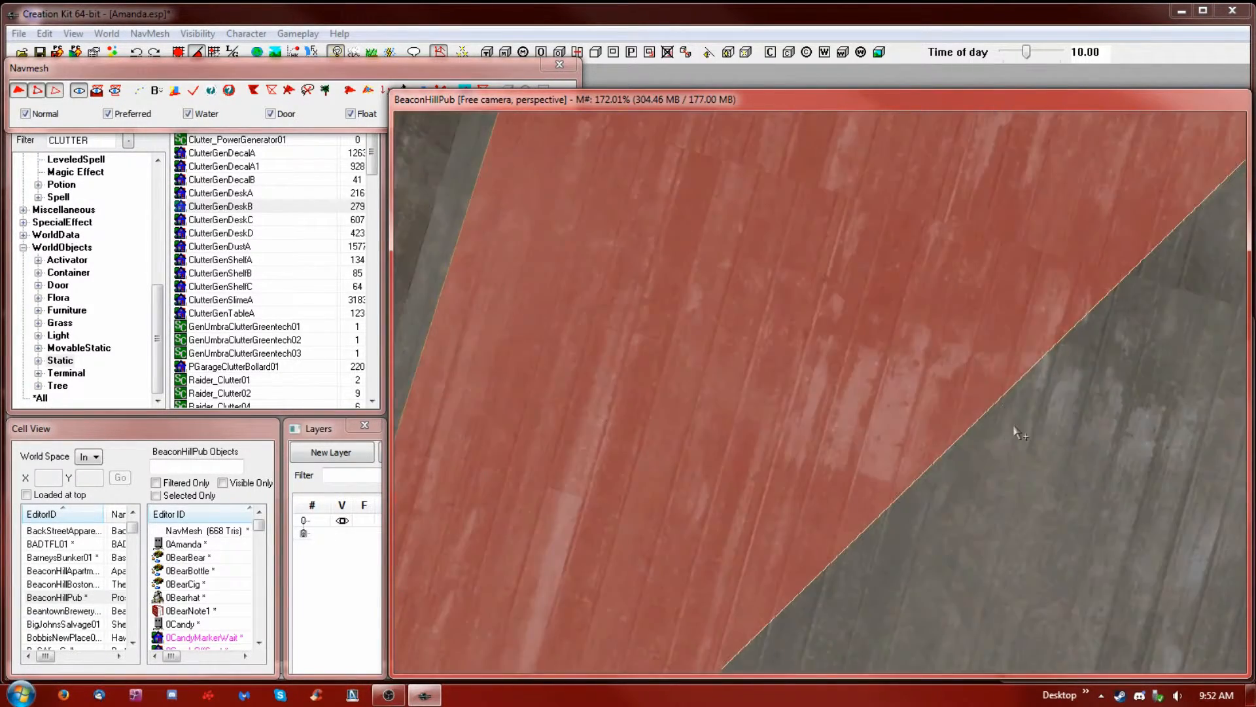
pyautogui.scroll(-5, 1027, 419)
pyautogui.keyDown('shift'); pyautogui.moveTo(1109, 451); pyautogui.dragTo(1091, 437, button='middle'); pyautogui.keyUp('shift')
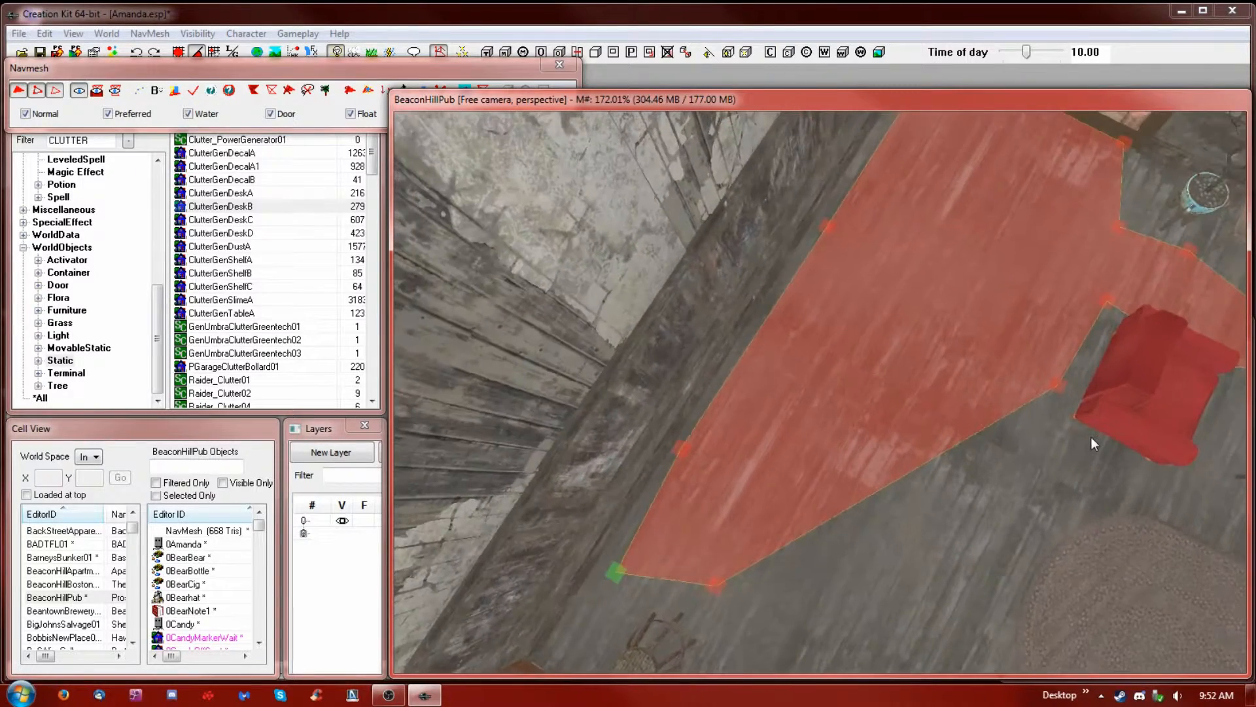
pyautogui.click(513, 68)
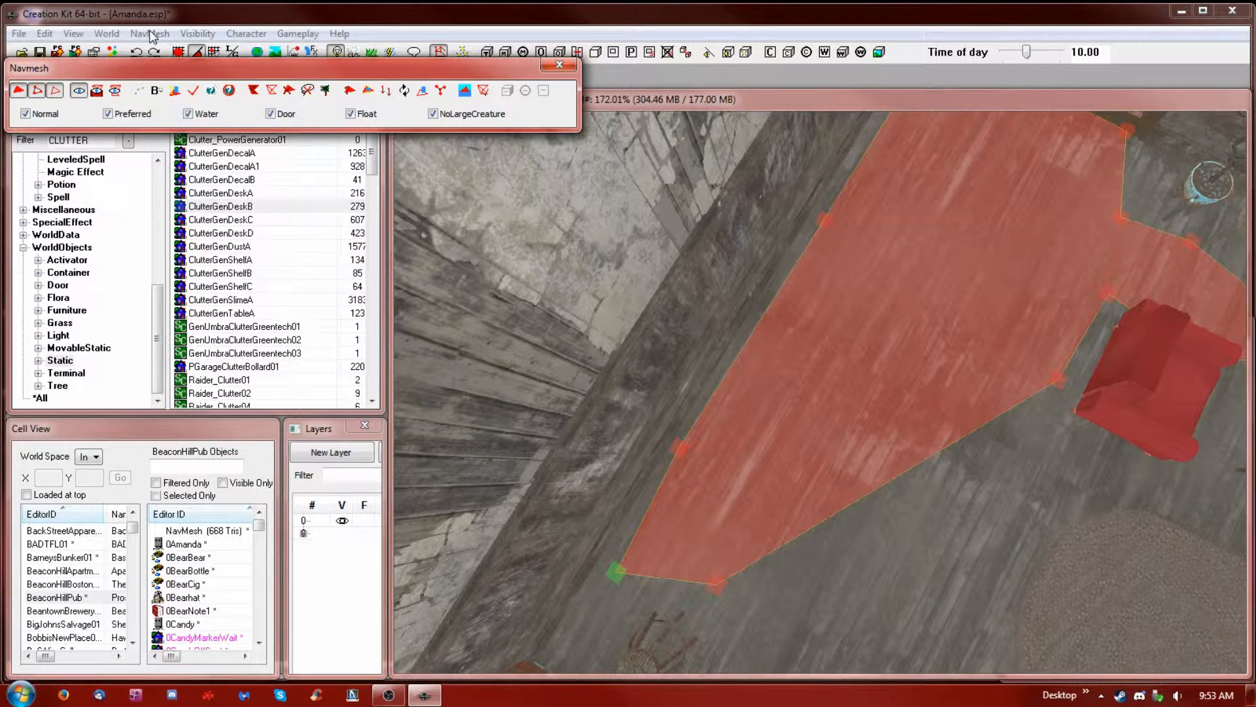
pyautogui.click(792, 101)
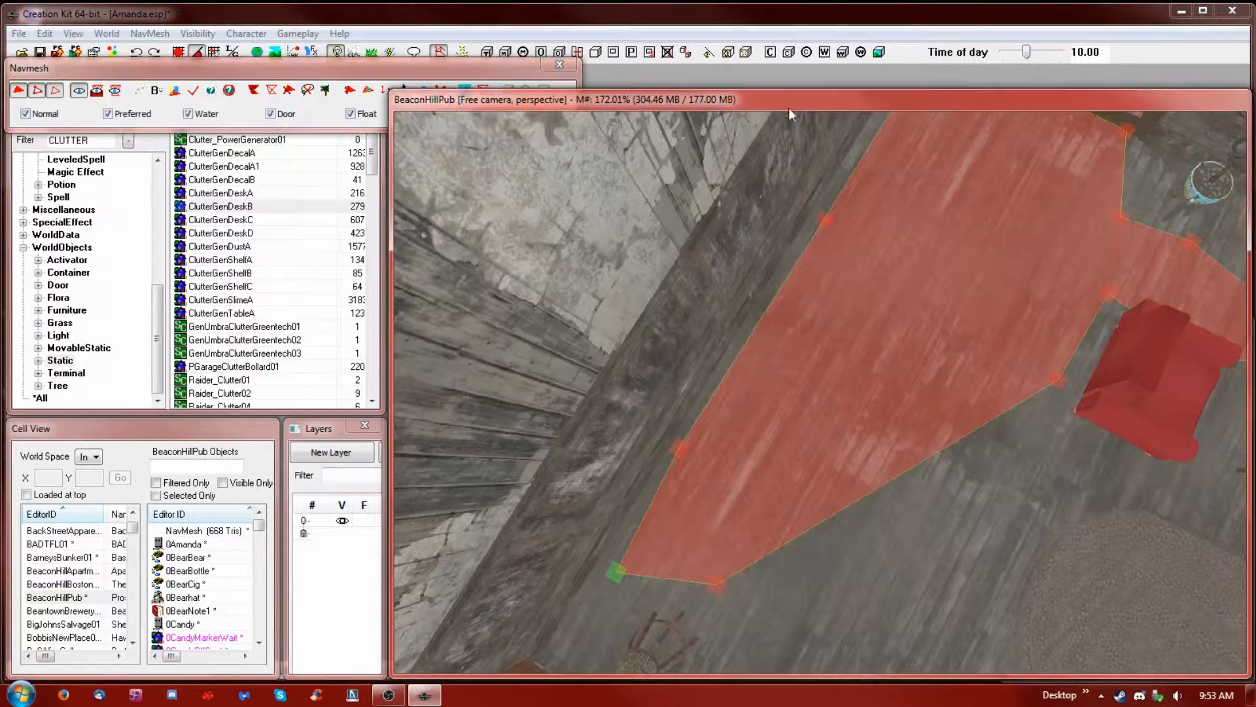
# Drop the navmesh vertex at the second armchair's rear corner to the floor and adjust its position beside the chair leg
pyautogui.scroll(-3, 807, 210)
pyautogui.keyDown('shift'); pyautogui.moveTo(959, 528); pyautogui.dragTo(835, 515, button='middle'); pyautogui.keyUp('shift')
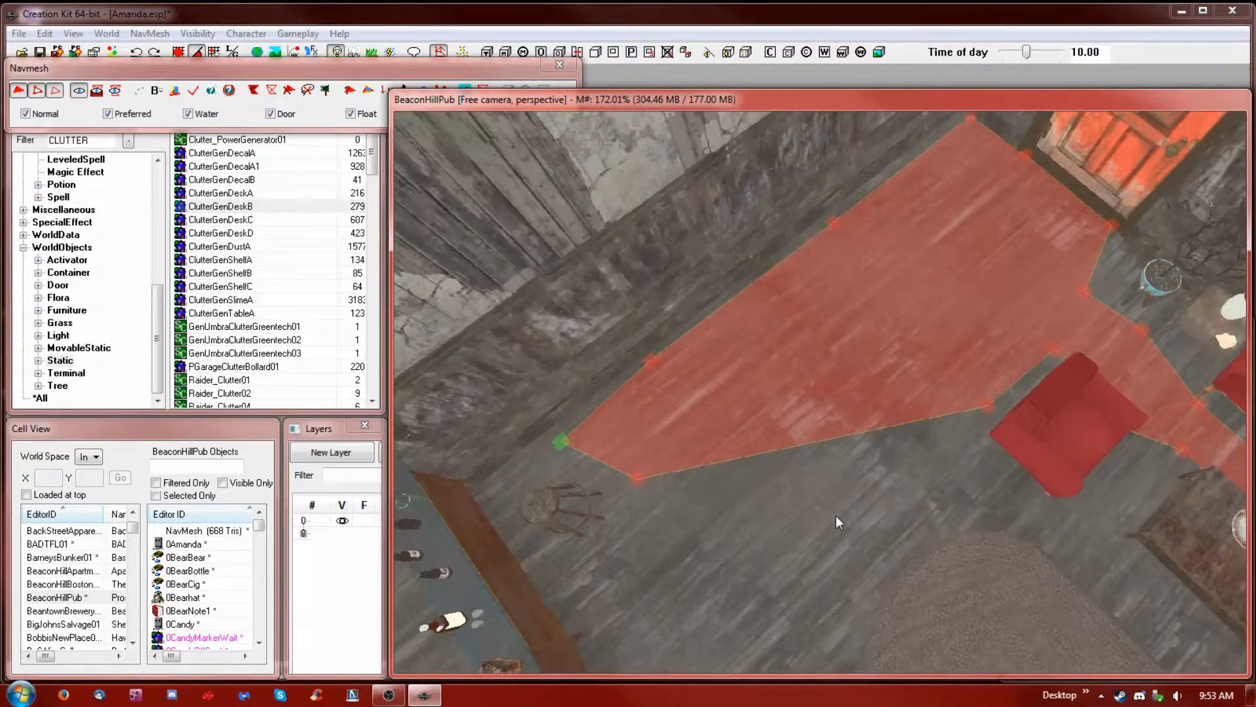
pyautogui.scroll(2, 987, 411)
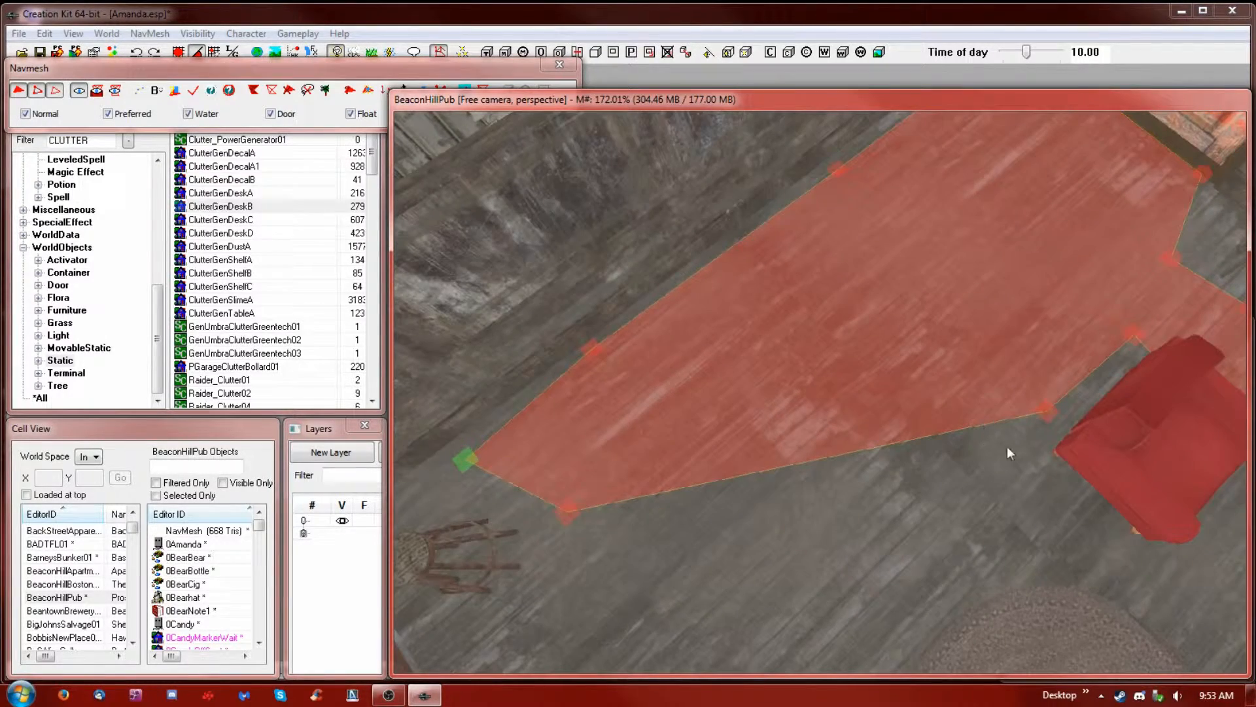
pyautogui.scroll(1, 1047, 419)
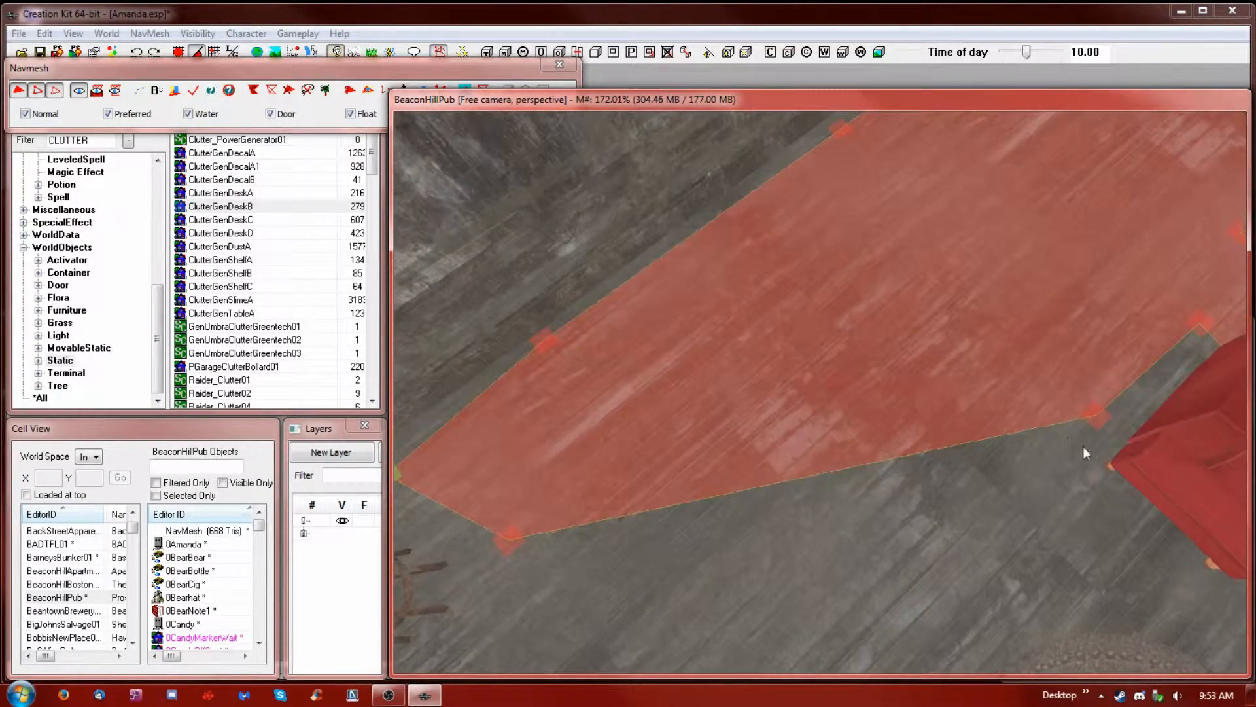
pyautogui.scroll(1, 1102, 421)
pyautogui.moveTo(1102, 421)
pyautogui.mouseDown(button='middle')
pyautogui.moveTo(1090, 447)
pyautogui.moveTo(1100, 422)
pyautogui.mouseUp(button='middle')
pyautogui.click(1112, 355)
pyautogui.click(1115, 357)
pyautogui.press('f')
pyautogui.moveTo(1117, 358); pyautogui.dragTo(1101, 377)
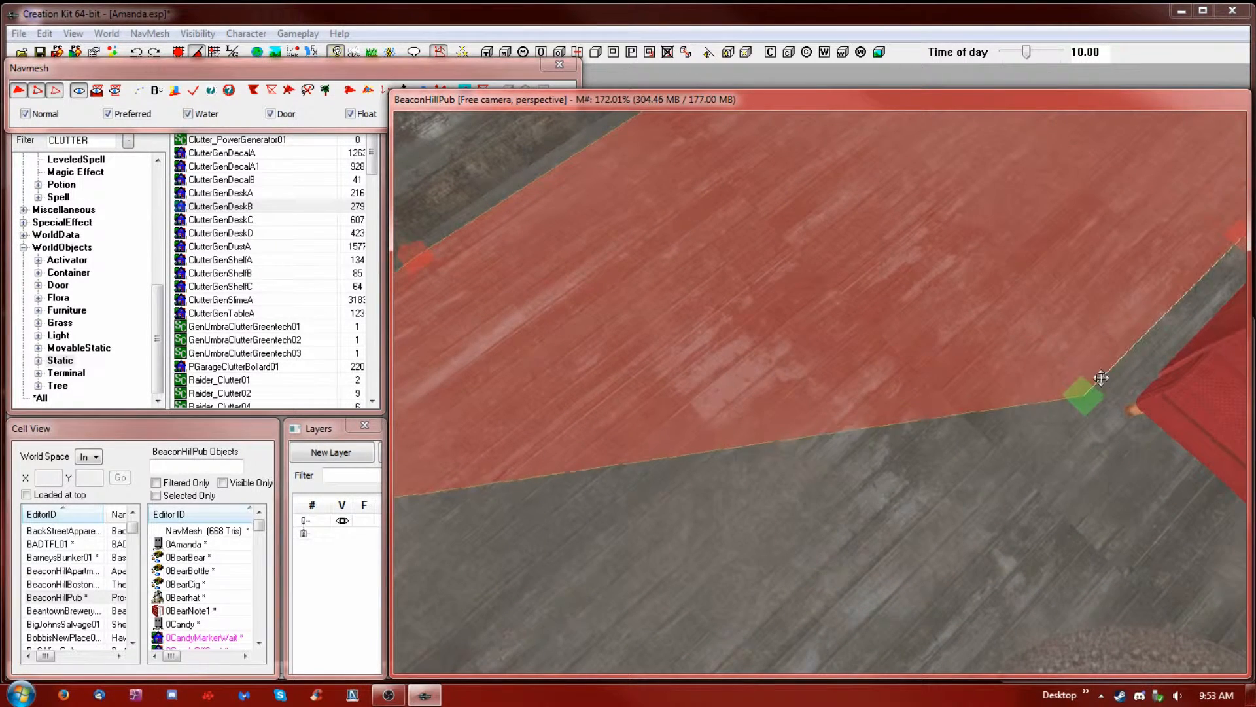
# Extend the navmesh past the first bar stool with a vertex on its other side, close to the bar counter
pyautogui.moveTo(1054, 420); pyautogui.dragTo(1036, 439, button='middle')
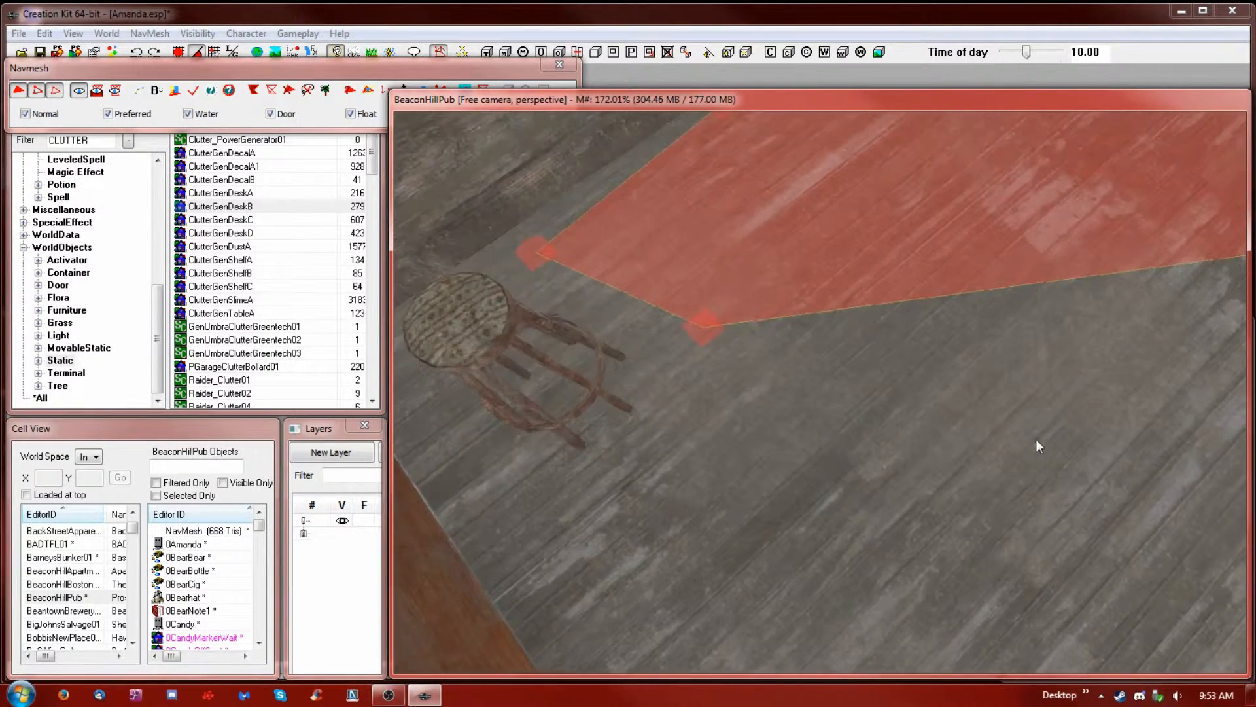
pyautogui.click(703, 340)
pyautogui.moveTo(808, 452)
pyautogui.mouseDown(button='middle')
pyautogui.moveTo(828, 448)
pyautogui.moveTo(809, 452)
pyautogui.mouseUp(button='middle')
pyautogui.keyDown('ctrl'); pyautogui.rightClick(556, 251); pyautogui.keyUp('ctrl')
pyautogui.moveTo(960, 218); pyautogui.dragTo(912, 244, button='middle')
pyautogui.scroll(-4, 912, 243)
pyautogui.keyDown('shift'); pyautogui.moveTo(779, 469); pyautogui.dragTo(700, 508, button='middle'); pyautogui.keyUp('shift')
pyautogui.click(515, 575)
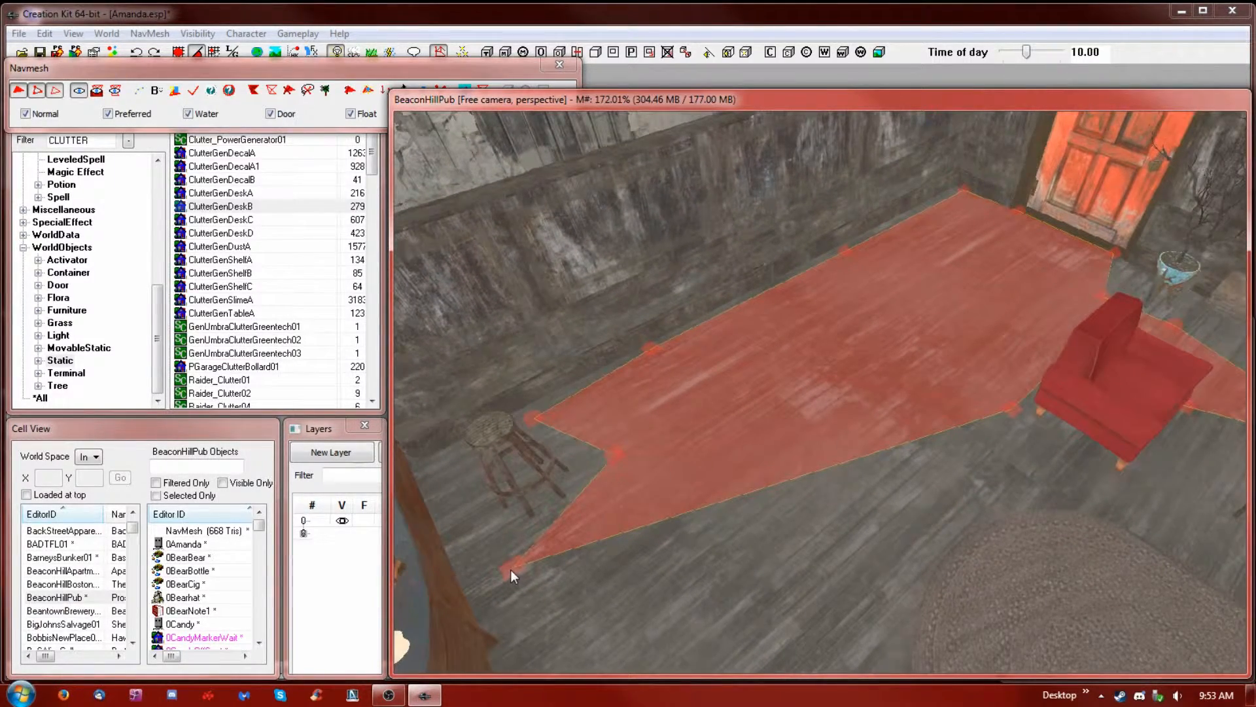
# Extend the navmesh along the bar counter with two vertices, one before the second bar stool and one in front of its legs
pyautogui.scroll(2, 510, 569)
pyautogui.keyDown('shift'); pyautogui.moveTo(438, 618); pyautogui.dragTo(605, 614, button='middle'); pyautogui.keyUp('shift')
pyautogui.scroll(2, 605, 614)
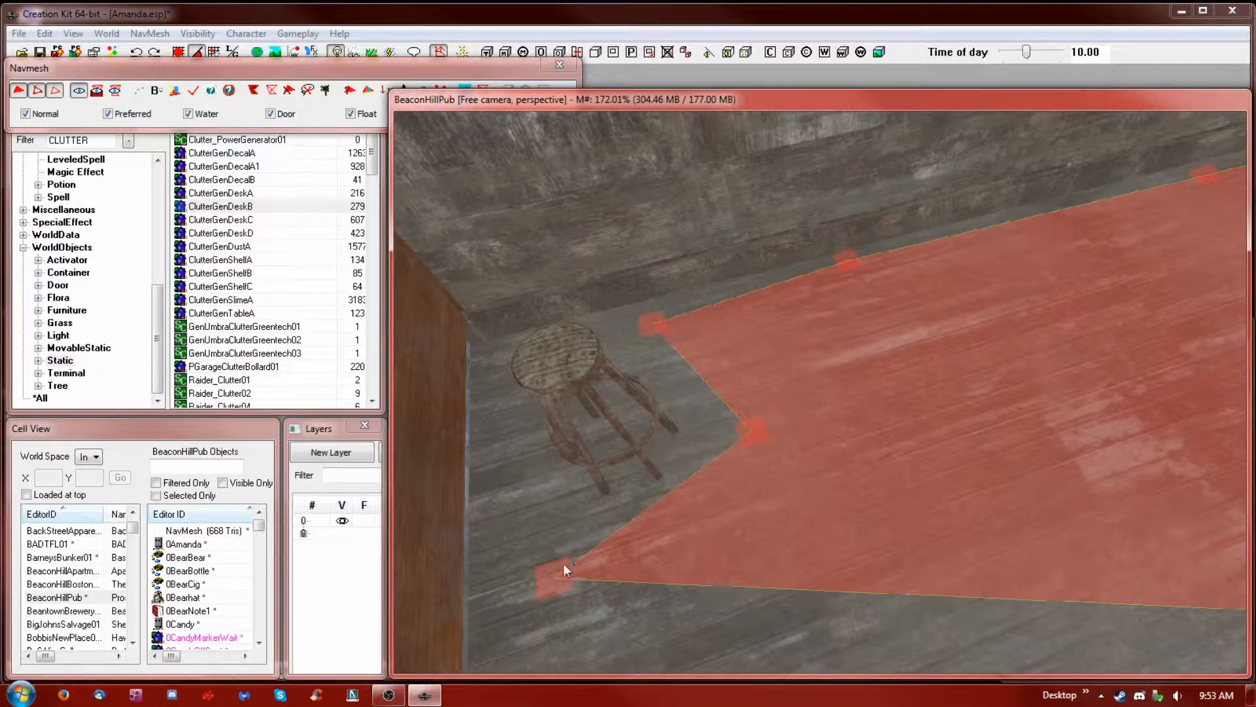
pyautogui.keyDown('shift'); pyautogui.moveTo(554, 594); pyautogui.dragTo(581, 581, button='middle'); pyautogui.keyUp('shift')
pyautogui.keyDown('shift'); pyautogui.moveTo(696, 493); pyautogui.dragTo(875, 456, button='middle'); pyautogui.keyUp('shift')
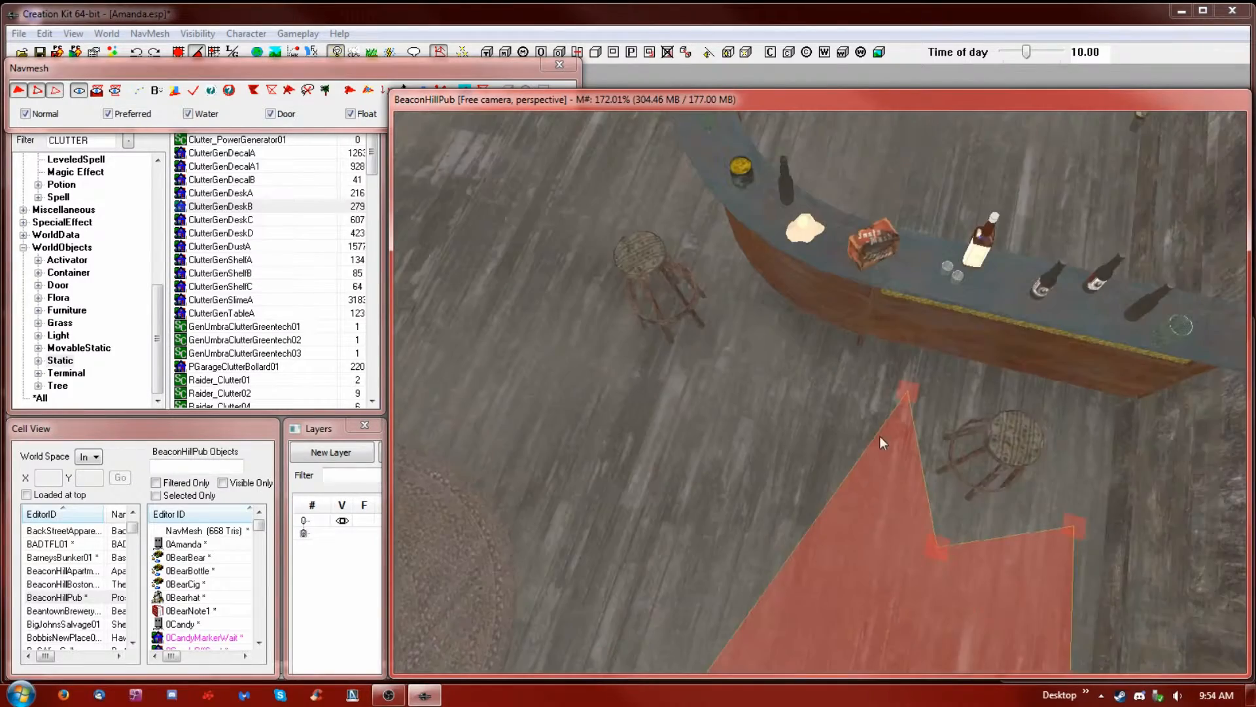
pyautogui.scroll(2, 917, 391)
pyautogui.keyDown('shift'); pyautogui.moveTo(917, 391); pyautogui.dragTo(928, 390, button='middle'); pyautogui.keyUp('shift')
pyautogui.scroll(4, 929, 389)
pyautogui.click(1026, 413)
pyautogui.keyDown('shift'); pyautogui.moveTo(1026, 413); pyautogui.dragTo(634, 424, button='middle'); pyautogui.keyUp('shift')
pyautogui.scroll(3, 634, 424)
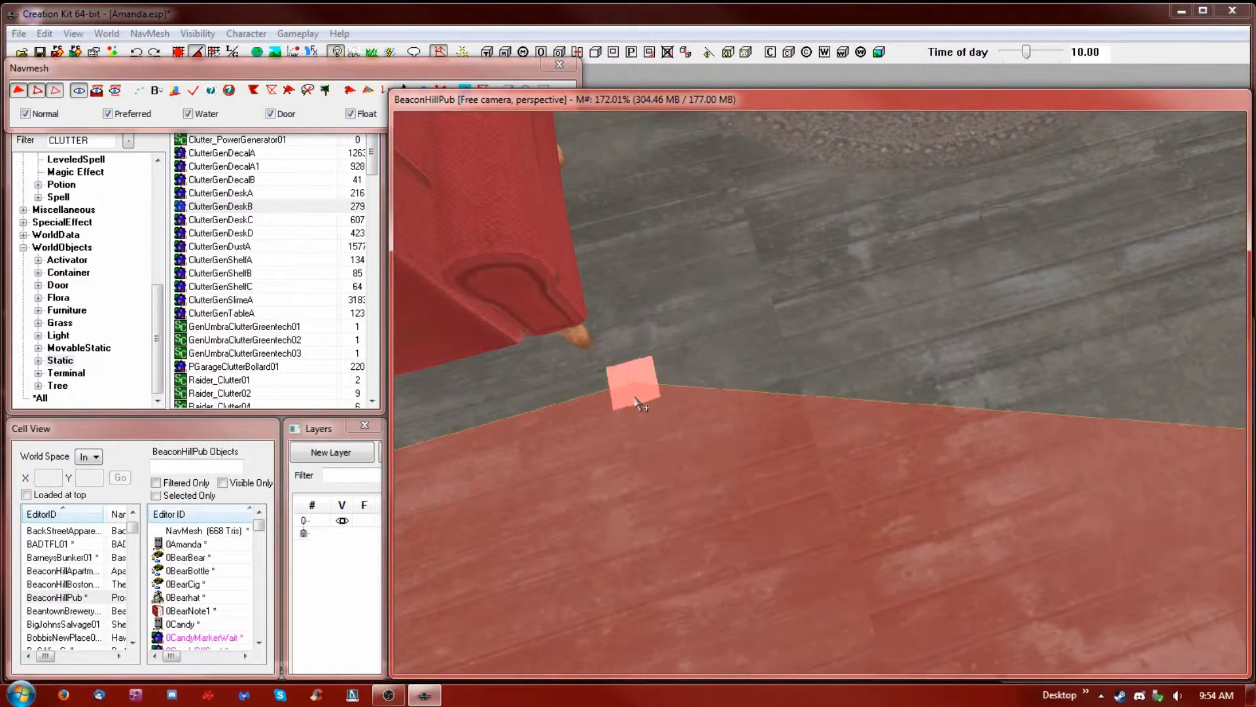
pyautogui.scroll(-4, 893, 310)
pyautogui.keyDown('shift'); pyautogui.moveTo(892, 310); pyautogui.dragTo(1059, 304, button='middle'); pyautogui.keyUp('shift')
pyautogui.keyDown('ctrl'); pyautogui.rightClick(1167, 201); pyautogui.keyUp('ctrl')
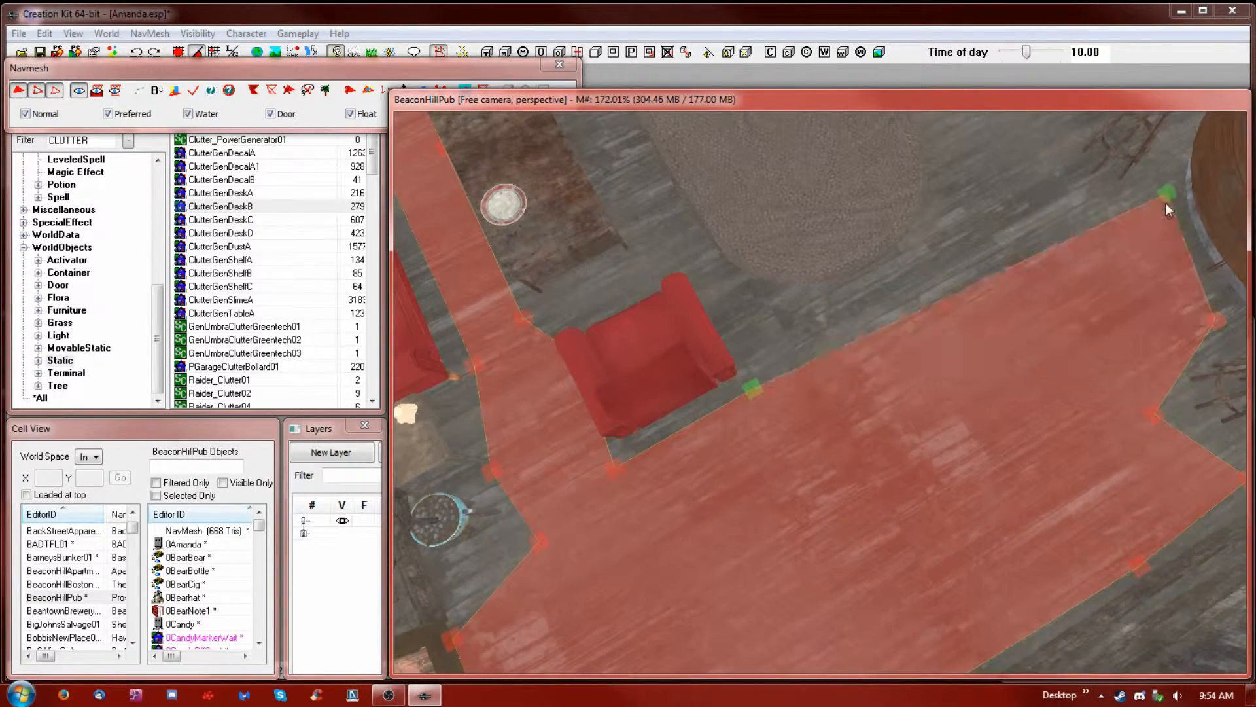
pyautogui.keyDown('ctrl'); pyautogui.rightClick(1066, 176); pyautogui.keyUp('ctrl')
# Extend the navmesh from the second armchair and second bar stool across the rug to a vertex near the table's corner
pyautogui.keyDown('shift'); pyautogui.moveTo(1068, 200); pyautogui.dragTo(861, 269, button='middle'); pyautogui.keyUp('shift')
pyautogui.scroll(4, 726, 356)
pyautogui.click(649, 332)
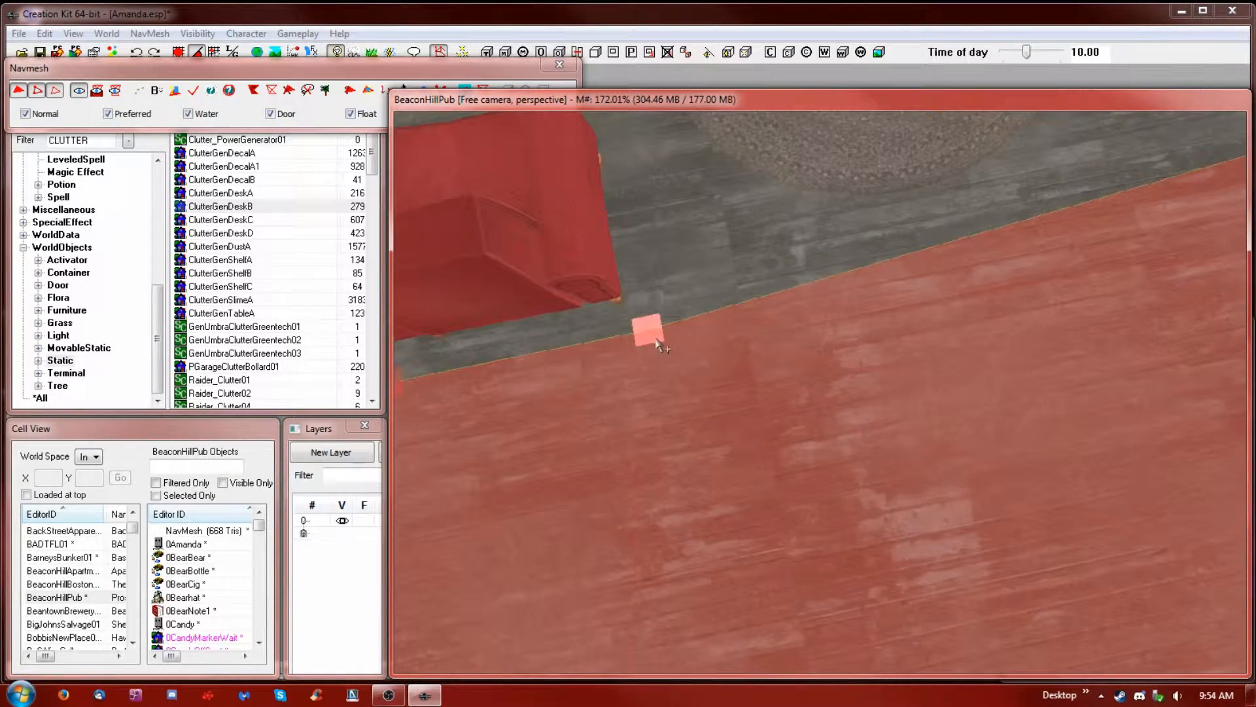
pyautogui.click(651, 339)
pyautogui.moveTo(650, 339); pyautogui.dragTo(902, 298, button='middle')
pyautogui.scroll(-3, 902, 305)
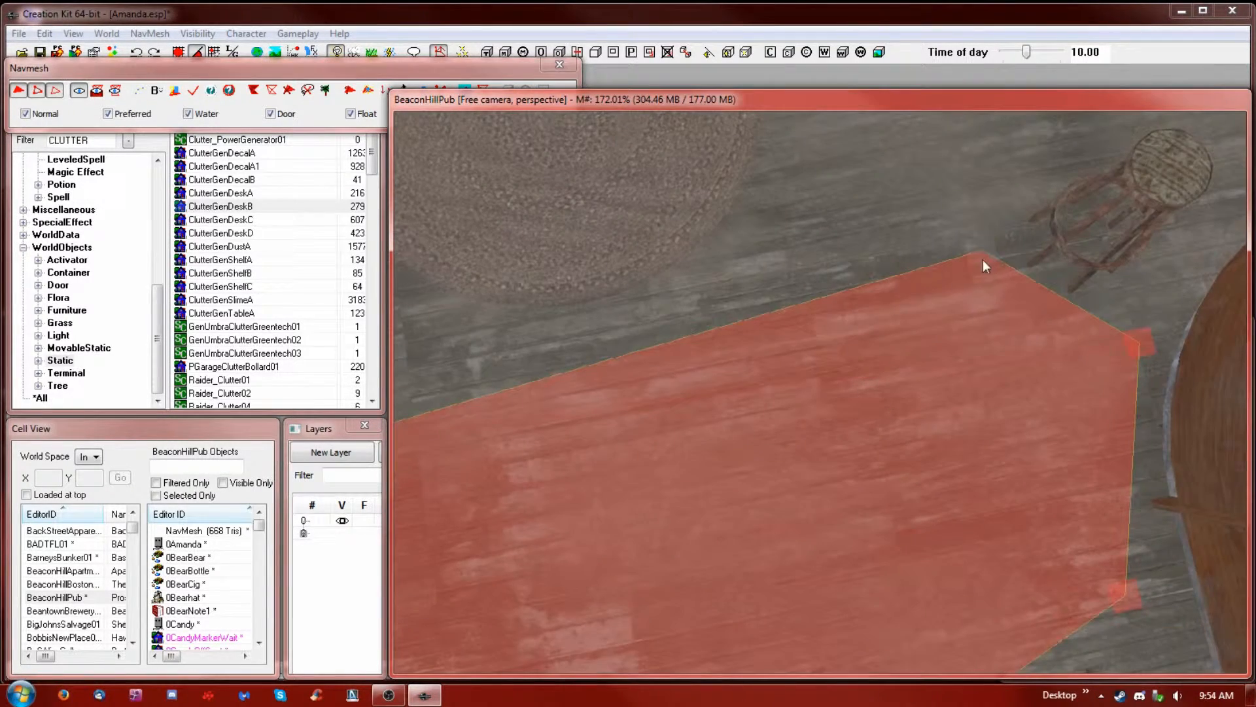
pyautogui.scroll(-5, 912, 258)
pyautogui.keyDown('ctrl'); pyautogui.rightClick(584, 344); pyautogui.keyUp('ctrl')
pyautogui.moveTo(942, 179); pyautogui.dragTo(923, 218, button='middle')
pyautogui.moveTo(963, 388); pyautogui.dragTo(773, 163, button='middle')
pyautogui.moveTo(643, 312); pyautogui.dragTo(847, 258, button='middle')
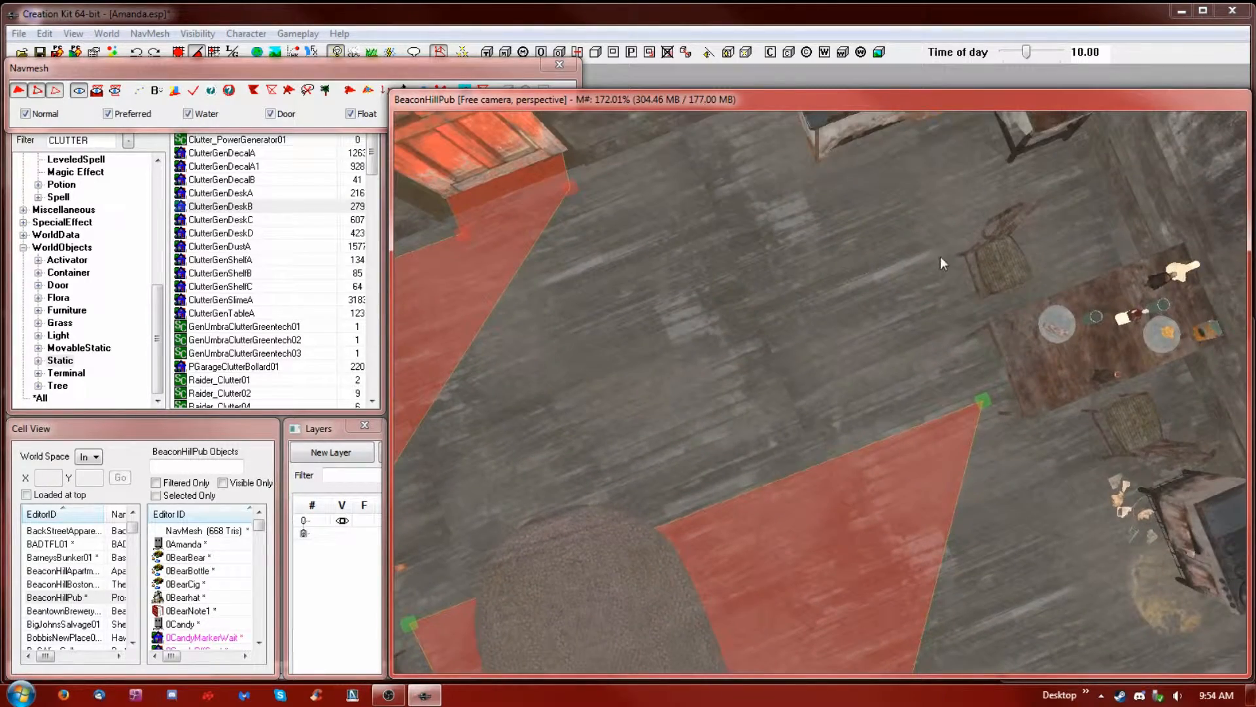
# Extend the navmesh from the dining table's corner and the door-side armchair to a vertex beside the first dining chair
pyautogui.moveTo(940, 256); pyautogui.dragTo(767, 281, button='middle')
pyautogui.keyDown('ctrl'); pyautogui.click(522, 365); pyautogui.keyUp('ctrl')
pyautogui.keyDown('ctrl'); pyautogui.click(522, 365); pyautogui.keyUp('ctrl')
# Fill the floor strip past the rug with a triangle reaching the rear corner of the armchair near the doors
pyautogui.scroll(8, 567, 387)
pyautogui.moveTo(545, 305); pyautogui.dragTo(720, 361, button='middle')
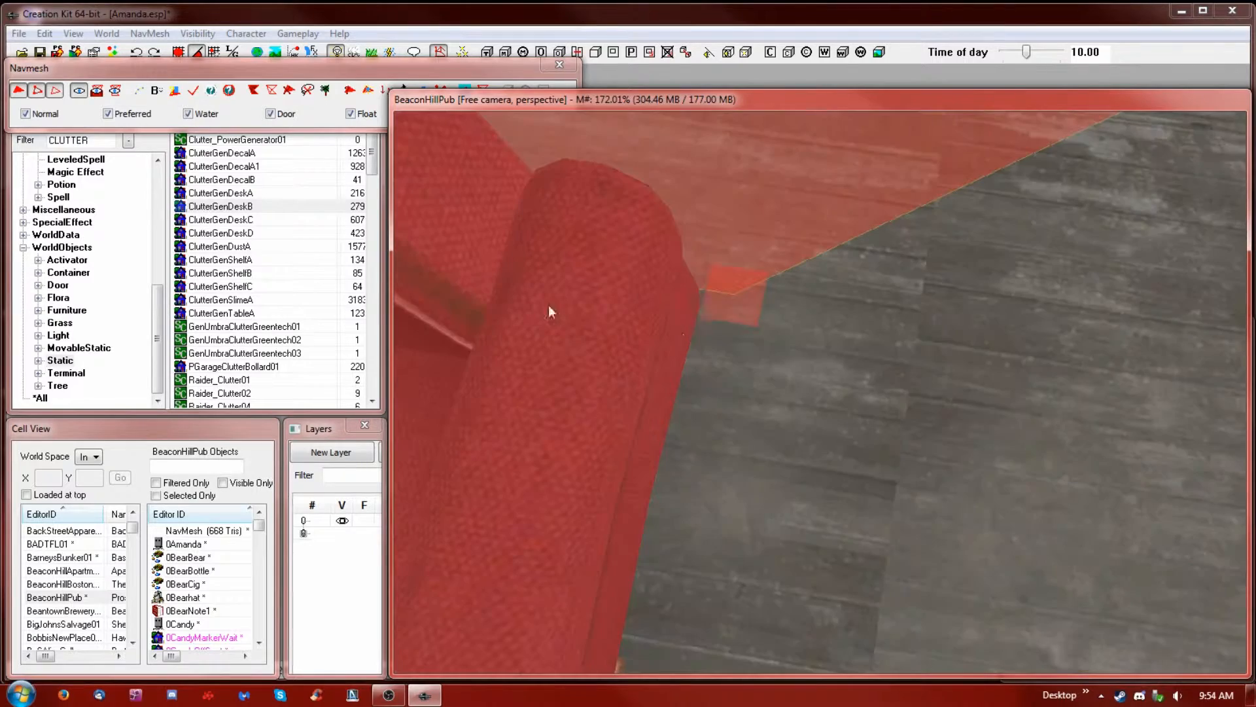
pyautogui.keyDown('ctrl'); pyautogui.click(745, 316); pyautogui.keyUp('ctrl')
pyautogui.scroll(-8, 839, 368)
pyautogui.moveTo(1026, 492); pyautogui.dragTo(655, 432, button='middle')
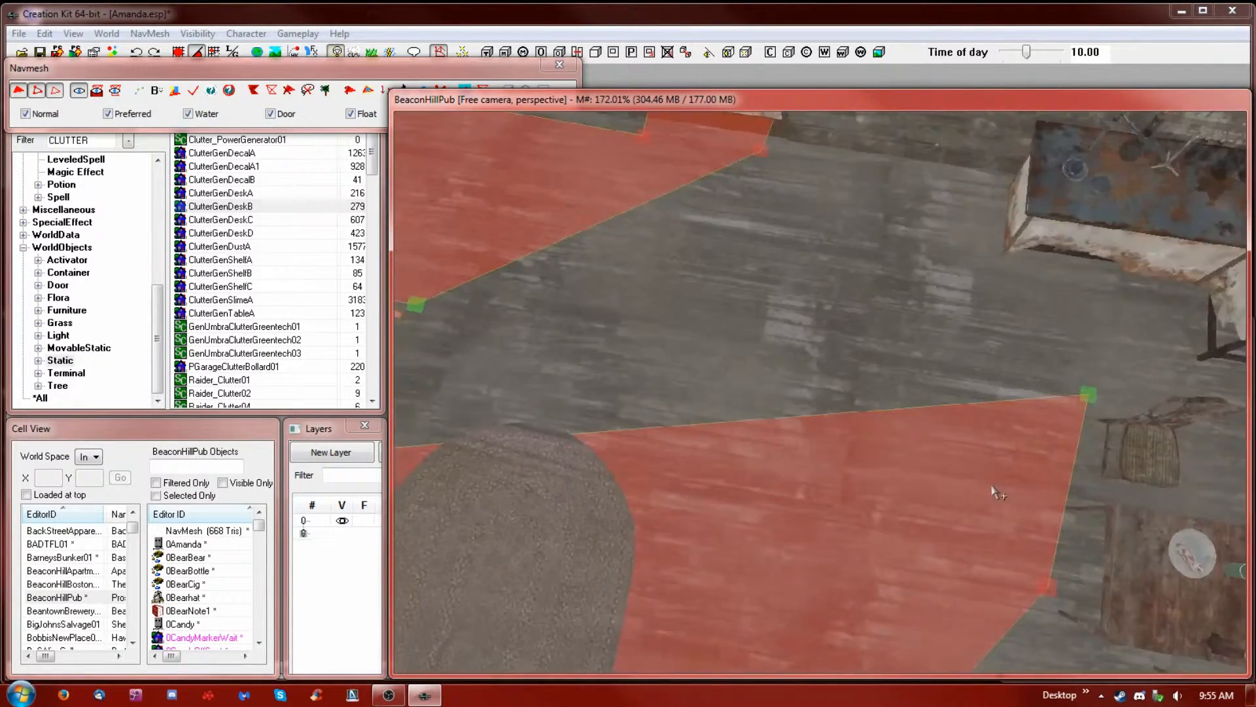
pyautogui.moveTo(987, 485); pyautogui.dragTo(1011, 488, button='middle')
pyautogui.keyDown('ctrl'); pyautogui.click(1018, 488); pyautogui.keyUp('ctrl')
pyautogui.press('a')
pyautogui.moveTo(1058, 439); pyautogui.dragTo(1058, 438, button='middle')
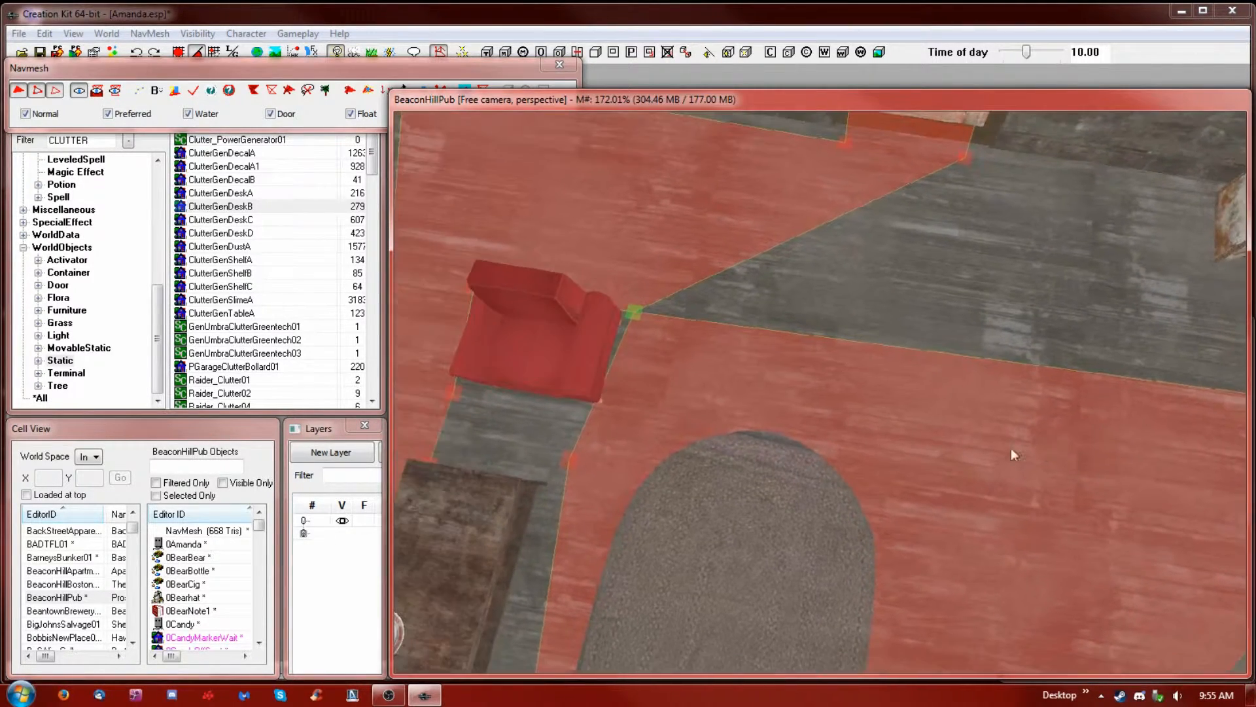
# Move the navmesh vertices at the rug-side front corners of both armchairs so they sit beside the chair legs
pyautogui.scroll(8, 561, 466)
pyautogui.moveTo(571, 391); pyautogui.dragTo(636, 413, button='middle')
pyautogui.moveTo(721, 430); pyautogui.dragTo(769, 376)
pyautogui.keyDown('shift'); pyautogui.moveTo(770, 378); pyautogui.dragTo(719, 448, button='middle'); pyautogui.keyUp('shift')
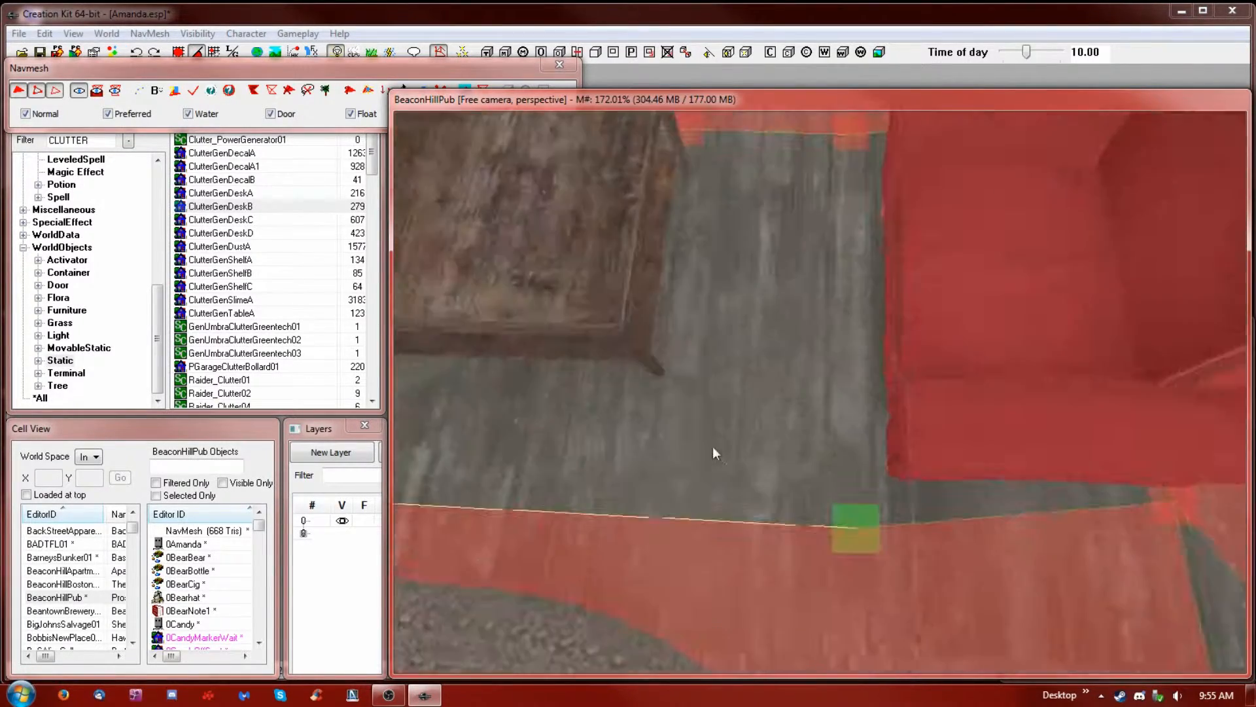
pyautogui.scroll(-6, 720, 448)
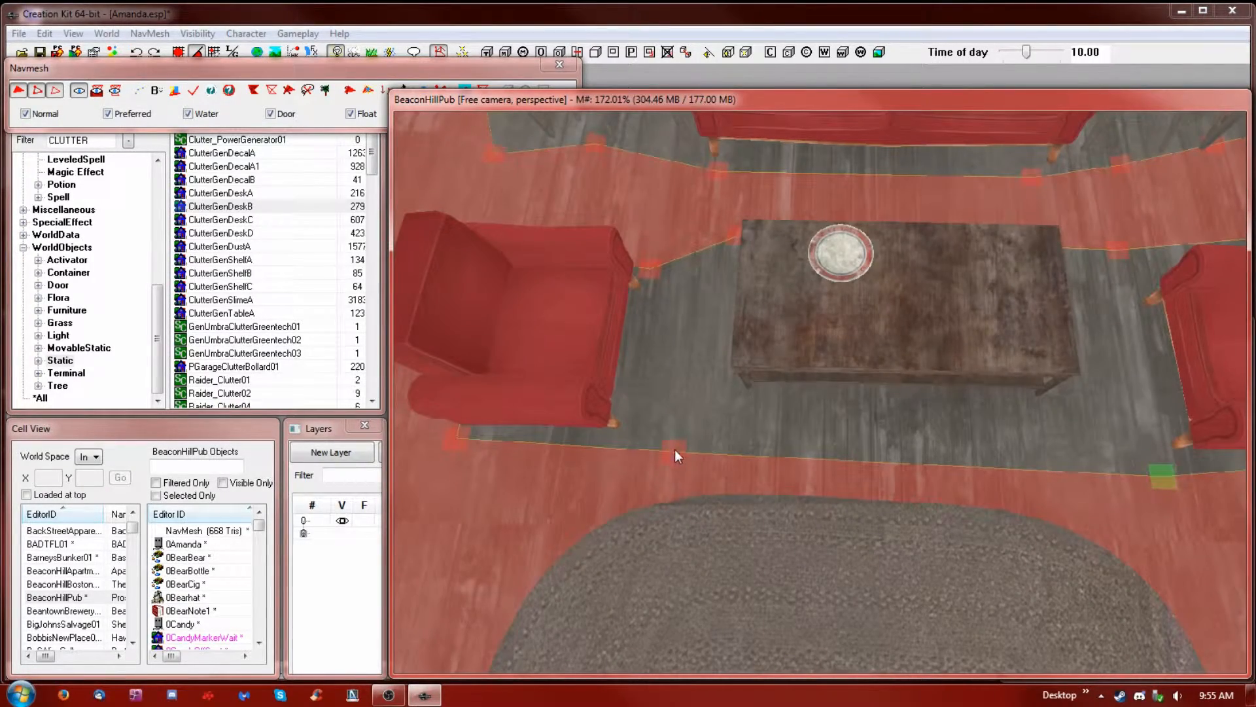
pyautogui.scroll(4, 674, 456)
pyautogui.moveTo(748, 409); pyautogui.dragTo(723, 401)
pyautogui.keyDown('shift'); pyautogui.moveTo(724, 401); pyautogui.dragTo(800, 212, button='middle'); pyautogui.keyUp('shift')
# Fill the gap between the opposite armchair and the coffee table with two triangles, adding a vertex at the table's rug-side corner
pyautogui.click(788, 213)
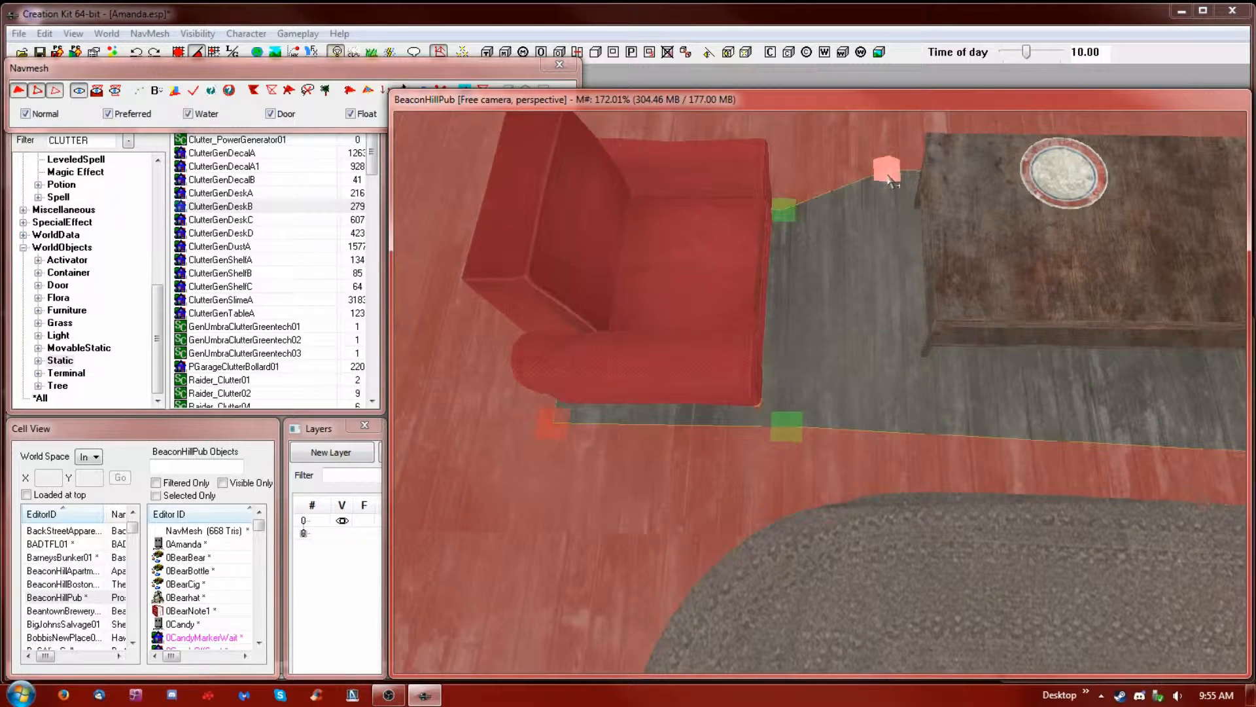
pyautogui.press('f')
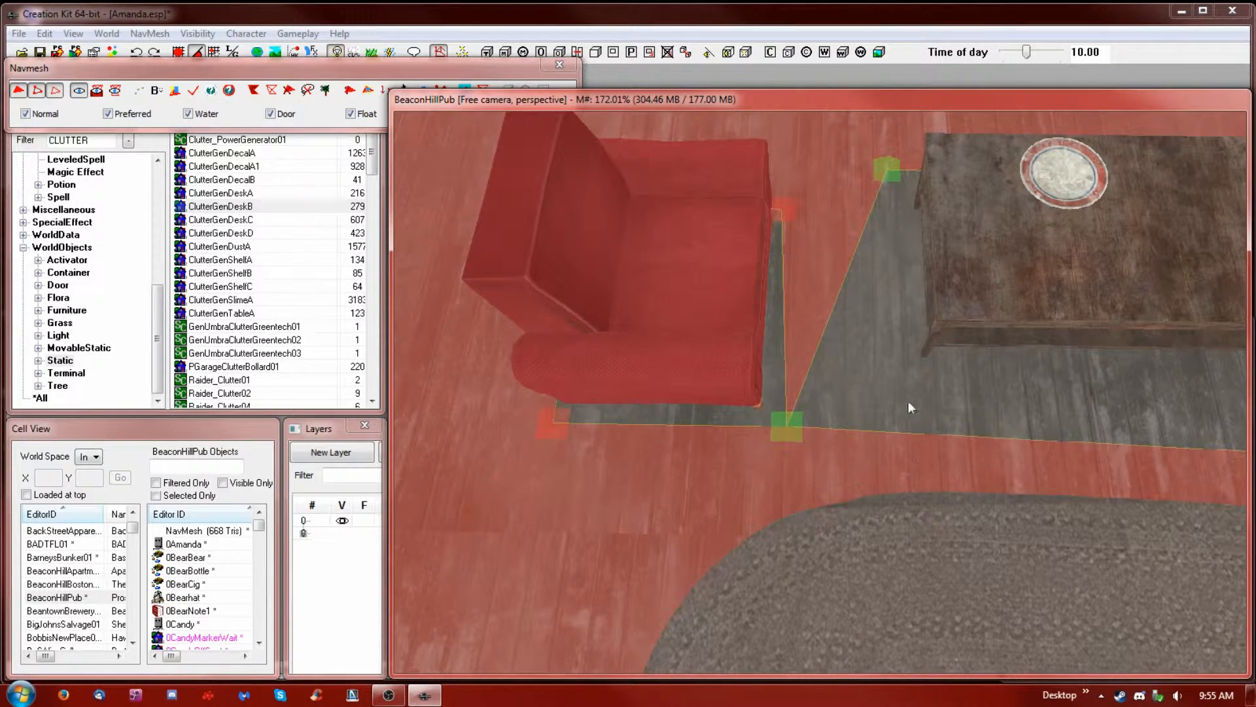
pyautogui.moveTo(940, 424); pyautogui.dragTo(964, 413, button='middle')
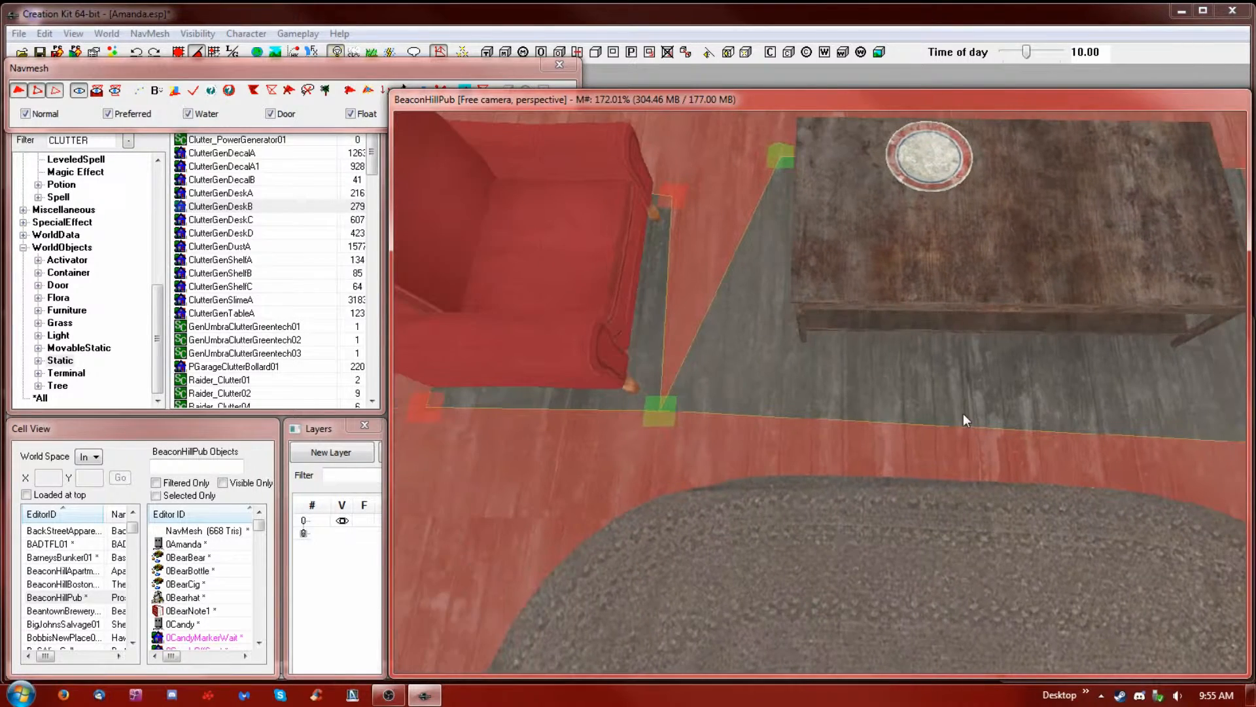
pyautogui.keyDown('ctrl'); pyautogui.rightClick(782, 329); pyautogui.keyUp('ctrl')
pyautogui.click(658, 415)
pyautogui.click(790, 339)
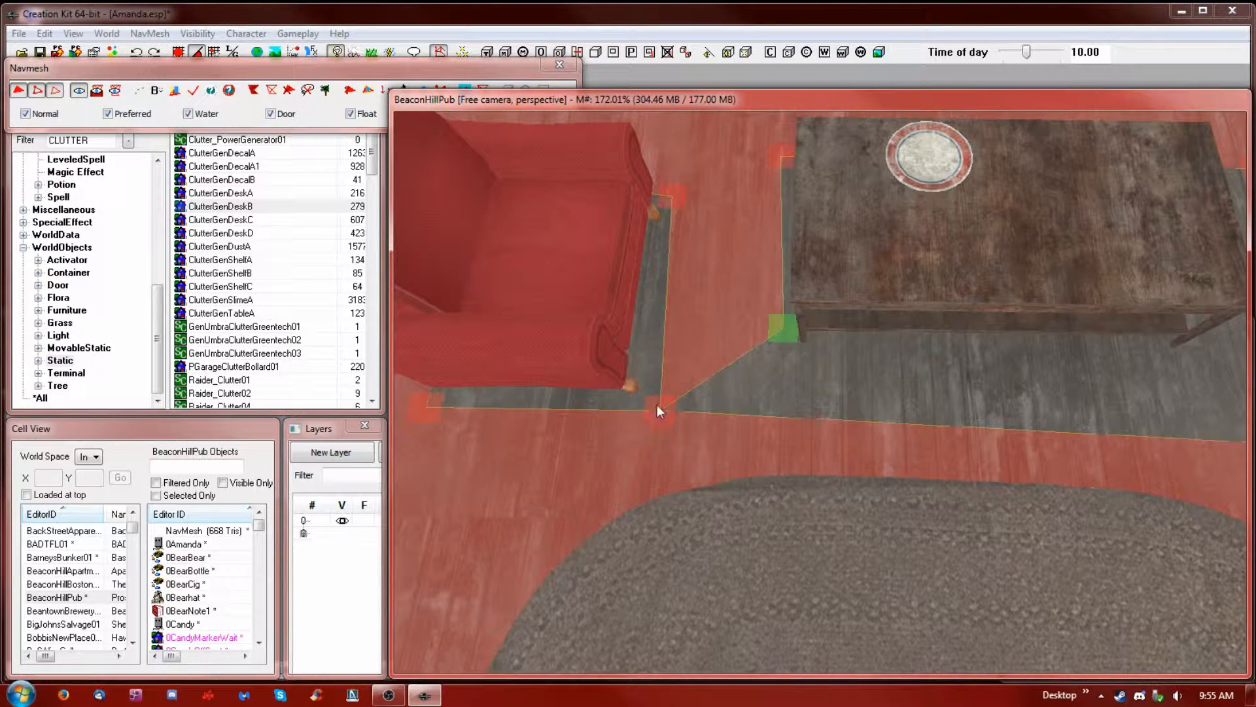
# Extend the navmesh to a new vertex at the coffee table's other rug-side corner and shift both corner vertices clear of the table legs
pyautogui.moveTo(1210, 465); pyautogui.dragTo(877, 481, button='middle')
pyautogui.keyDown('ctrl'); pyautogui.rightClick(818, 365); pyautogui.keyUp('ctrl')
pyautogui.moveTo(656, 386); pyautogui.dragTo(656, 386, button='middle')
pyautogui.moveTo(772, 360); pyautogui.dragTo(773, 392)
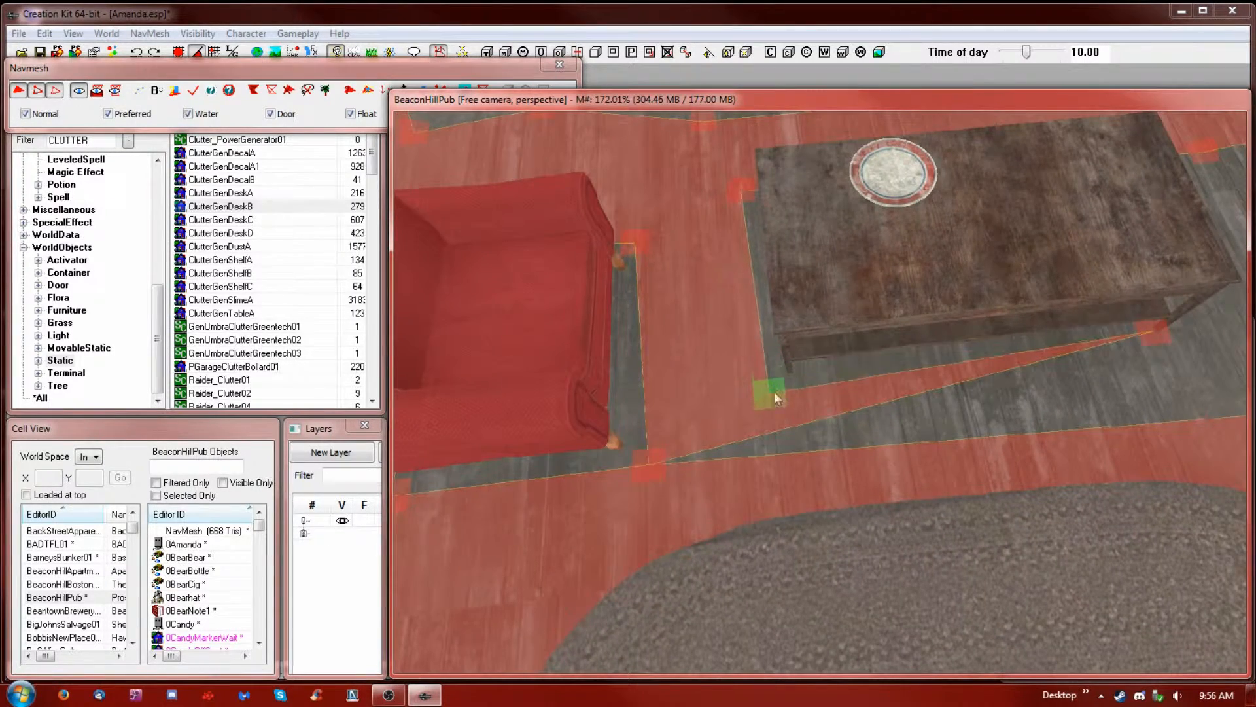
pyautogui.moveTo(1156, 333); pyautogui.dragTo(1179, 347)
# Fill the remaining strip between the coffee table and the rug with a triangle to the door-side armchair's front corner
pyautogui.moveTo(1135, 433); pyautogui.dragTo(1110, 440, button='middle')
pyautogui.moveTo(746, 381); pyautogui.dragTo(705, 441, button='middle')
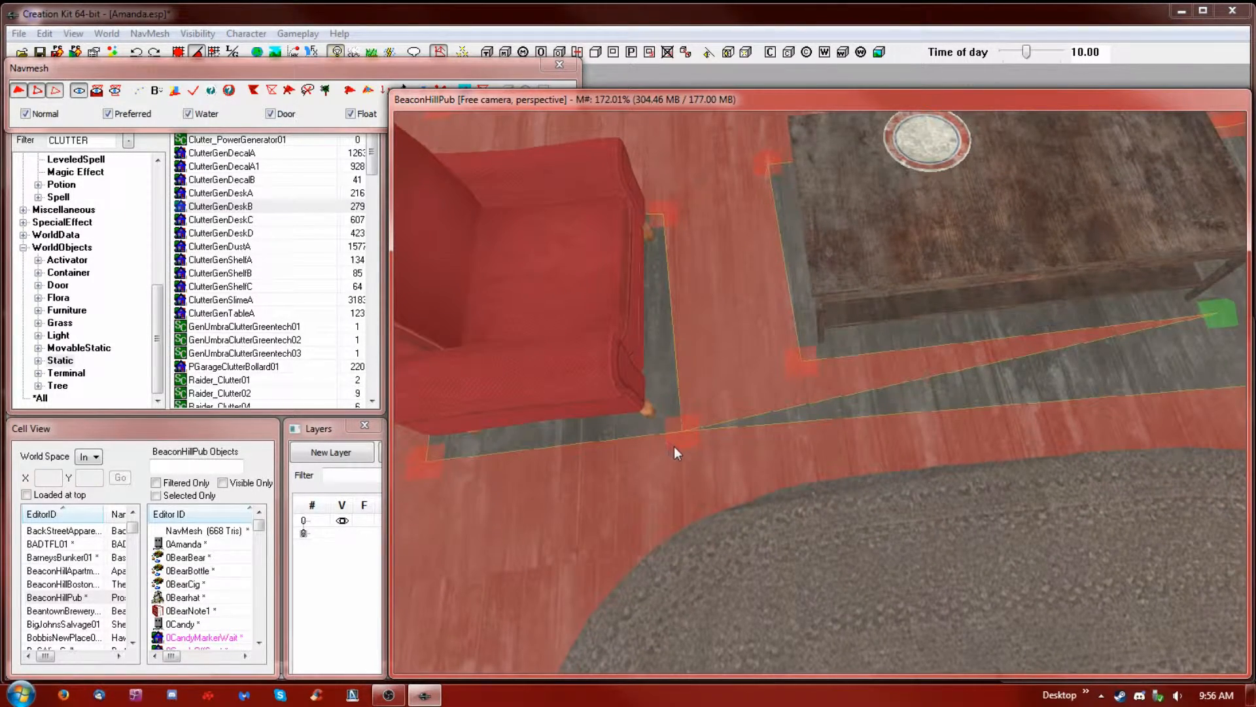
pyautogui.moveTo(941, 509); pyautogui.dragTo(911, 496, button='middle')
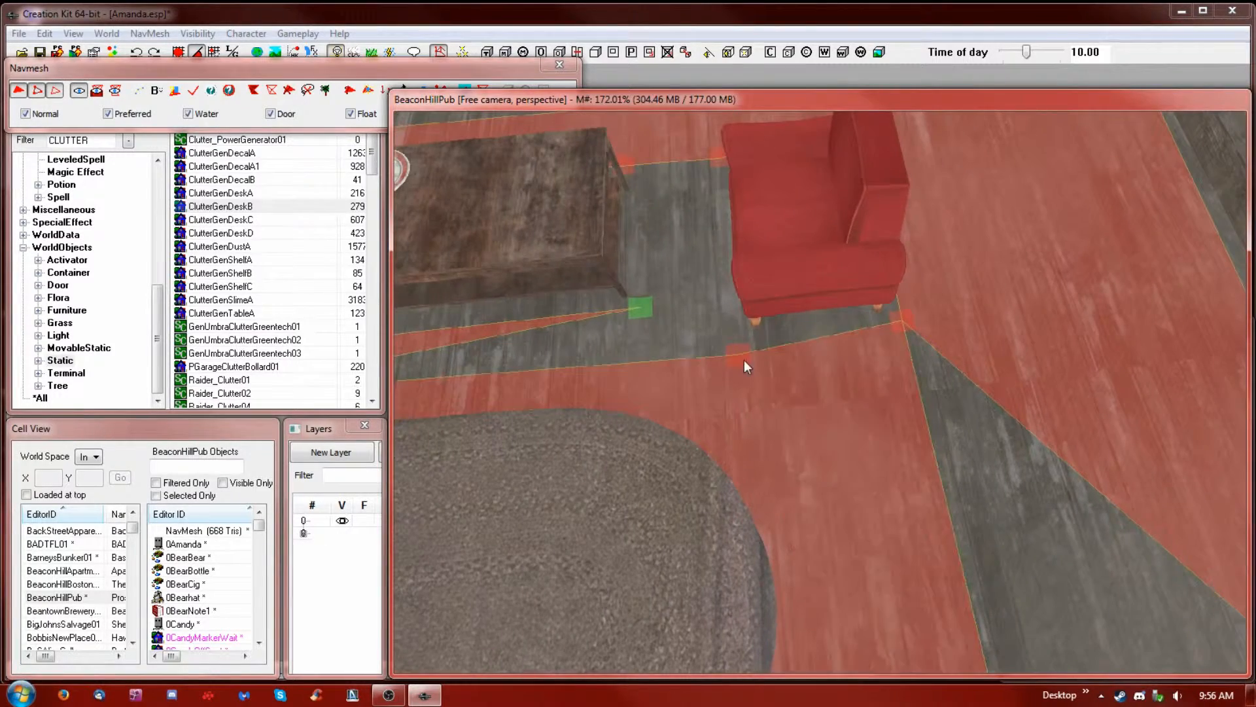
pyautogui.scroll(2, 732, 370)
pyautogui.keyDown('ctrl'); pyautogui.click(717, 354); pyautogui.keyUp('ctrl')
pyautogui.press('a')
# Fill the floor between the coffee table's end and the door-side armchair with two triangles using the existing corner vertices
pyautogui.moveTo(734, 378); pyautogui.dragTo(810, 304, button='middle')
pyautogui.keyDown('ctrl'); pyautogui.click(917, 226); pyautogui.keyUp('ctrl')
pyautogui.press('a')
pyautogui.moveTo(947, 281); pyautogui.dragTo(785, 190, button='middle')
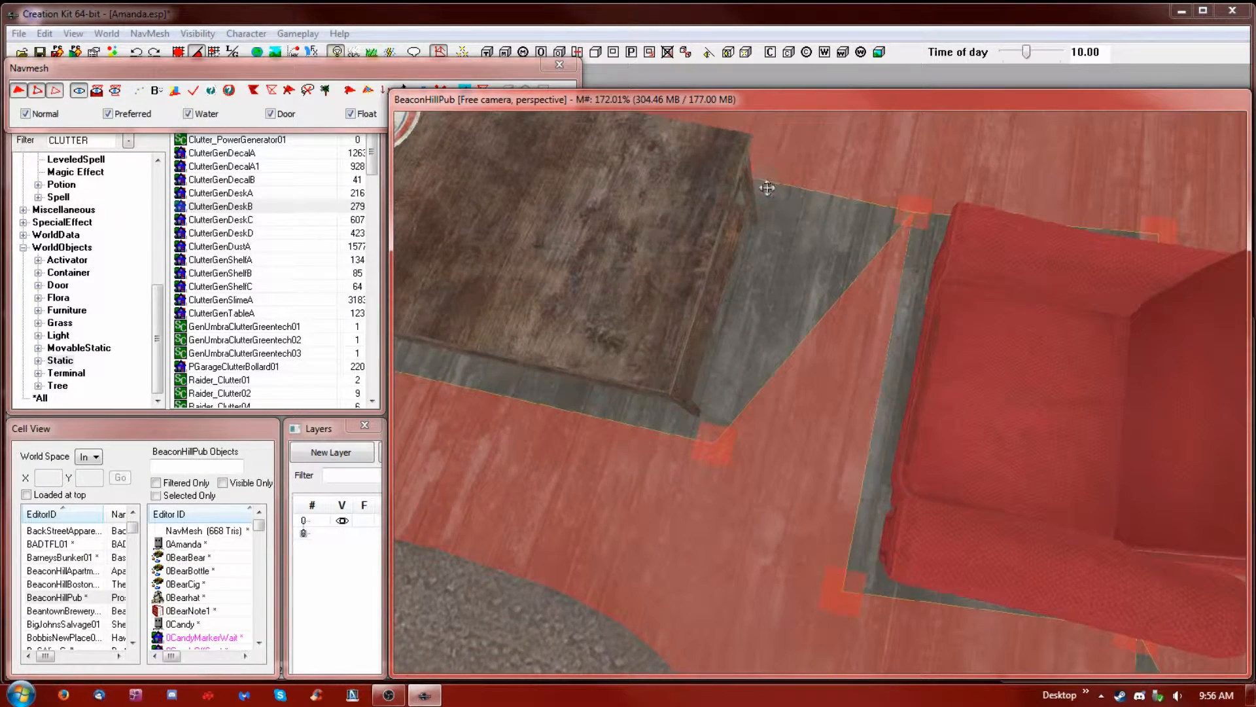
pyautogui.keyDown('ctrl'); pyautogui.click(793, 185); pyautogui.keyUp('ctrl')
pyautogui.keyDown('ctrl'); pyautogui.click(713, 444); pyautogui.keyUp('ctrl')
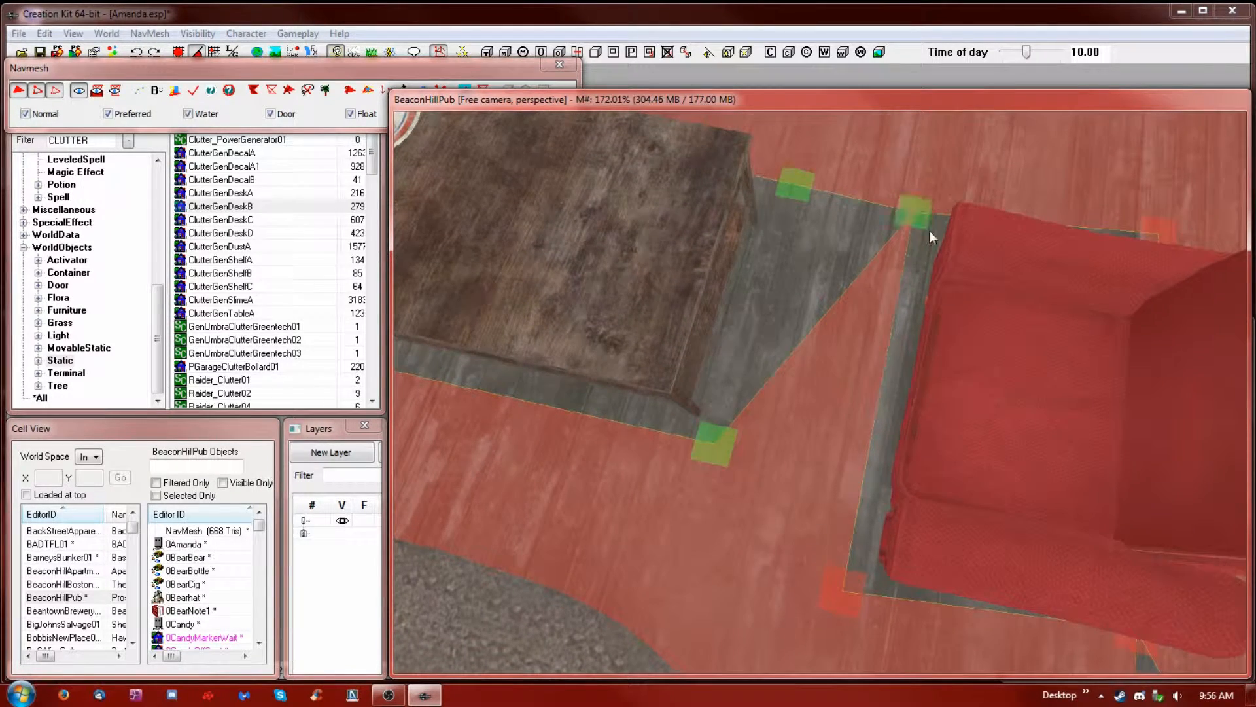
pyautogui.press('a')
# Move the navmesh vertices around the door-side armchair closer to its front and rear corners
pyautogui.keyDown('shift'); pyautogui.moveTo(930, 236); pyautogui.dragTo(976, 233, button='middle'); pyautogui.keyUp('shift')
pyautogui.scroll(-5, 945, 277)
pyautogui.moveTo(944, 279); pyautogui.dragTo(890, 304, button='middle')
pyautogui.scroll(4, 890, 303)
pyautogui.scroll(4, 703, 303)
pyautogui.moveTo(650, 314); pyautogui.dragTo(705, 334, button='middle')
pyautogui.moveTo(649, 299); pyautogui.dragTo(666, 331)
pyautogui.keyDown('shift'); pyautogui.moveTo(677, 474); pyautogui.dragTo(825, 400, button='middle'); pyautogui.keyUp('shift')
pyautogui.moveTo(819, 409); pyautogui.dragTo(775, 466)
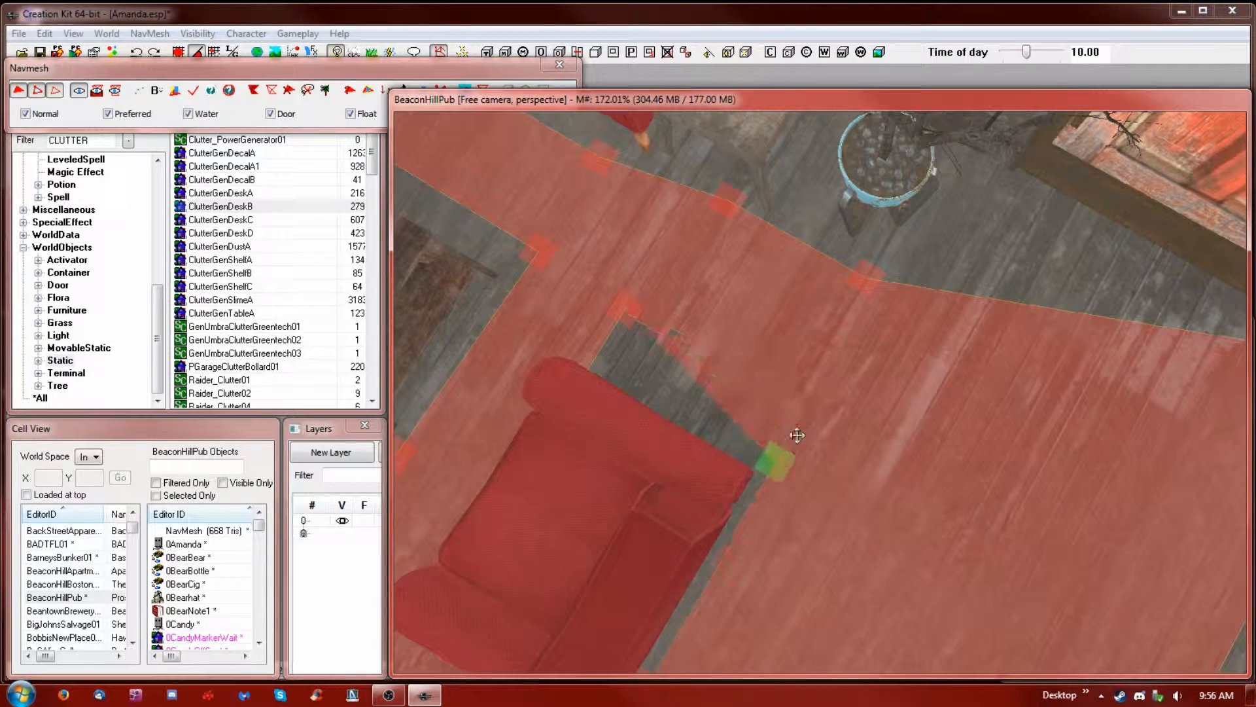
pyautogui.moveTo(600, 310); pyautogui.dragTo(607, 338)
pyautogui.keyDown('shift'); pyautogui.moveTo(606, 338); pyautogui.dragTo(594, 312, button='middle'); pyautogui.keyUp('shift')
# Extend the navmesh to the corner of the door beside the potted plant
pyautogui.moveTo(496, 313); pyautogui.dragTo(663, 239)
pyautogui.keyDown('shift'); pyautogui.moveTo(720, 273); pyautogui.dragTo(889, 262, button='middle'); pyautogui.keyUp('shift')
pyautogui.scroll(-3, 889, 262)
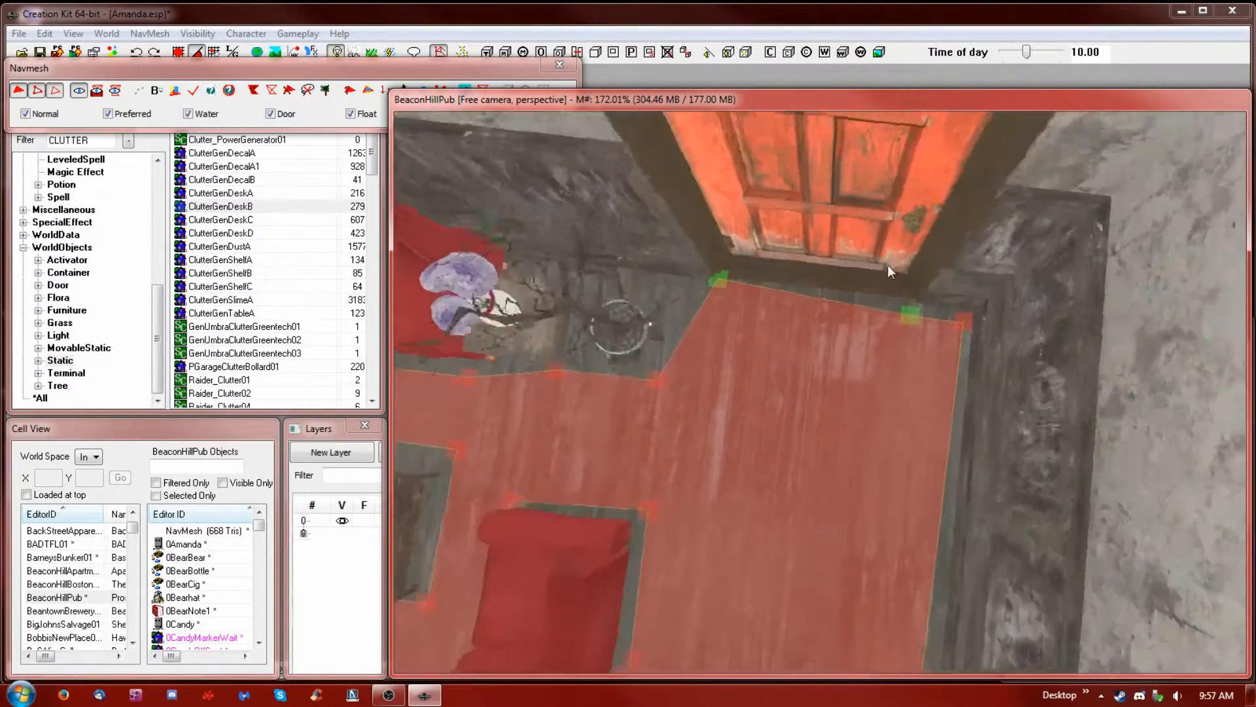
# Fill the wedge of bare floor between the door-side armchair's rear corner, the other door and the first dining chair
pyautogui.scroll(-5, 924, 191)
pyautogui.moveTo(924, 191); pyautogui.dragTo(918, 225, button='middle')
pyautogui.scroll(3, 912, 172)
pyautogui.scroll(3, 914, 230)
pyautogui.moveTo(912, 172); pyautogui.dragTo(941, 230, button='middle')
pyautogui.scroll(-4, 913, 230)
pyautogui.scroll(4, 941, 230)
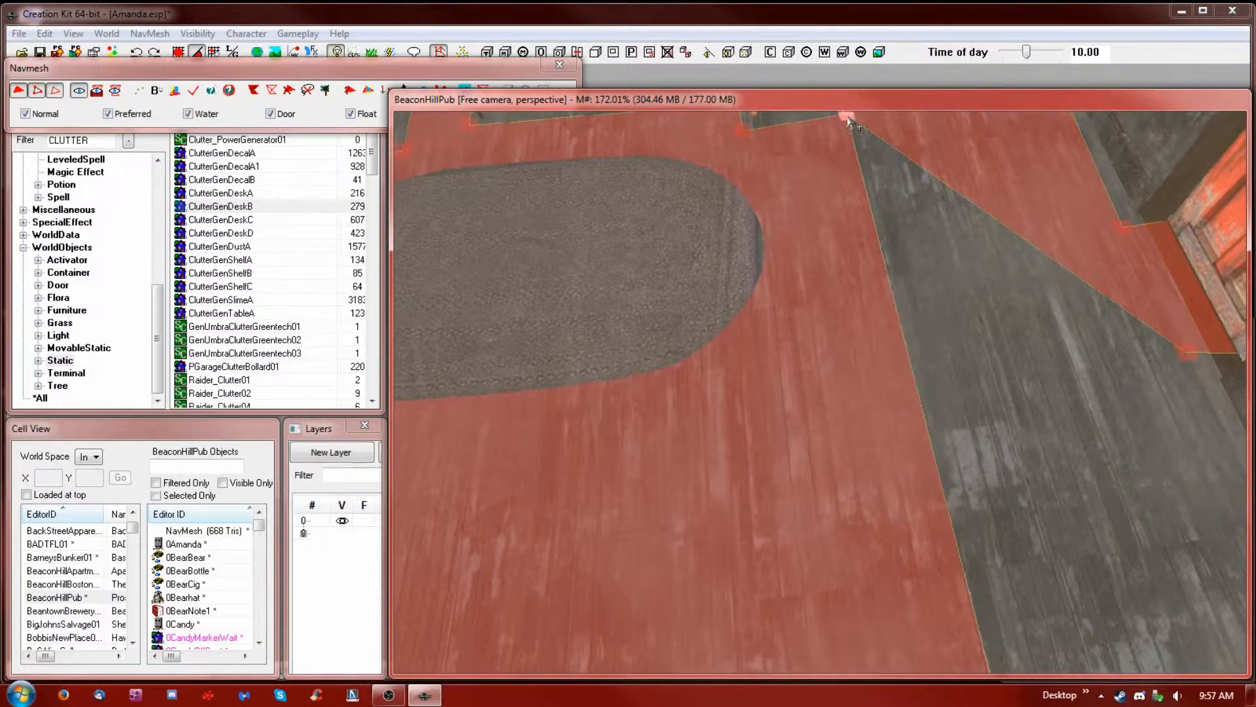
pyautogui.moveTo(1189, 404); pyautogui.dragTo(1088, 305, button='middle')
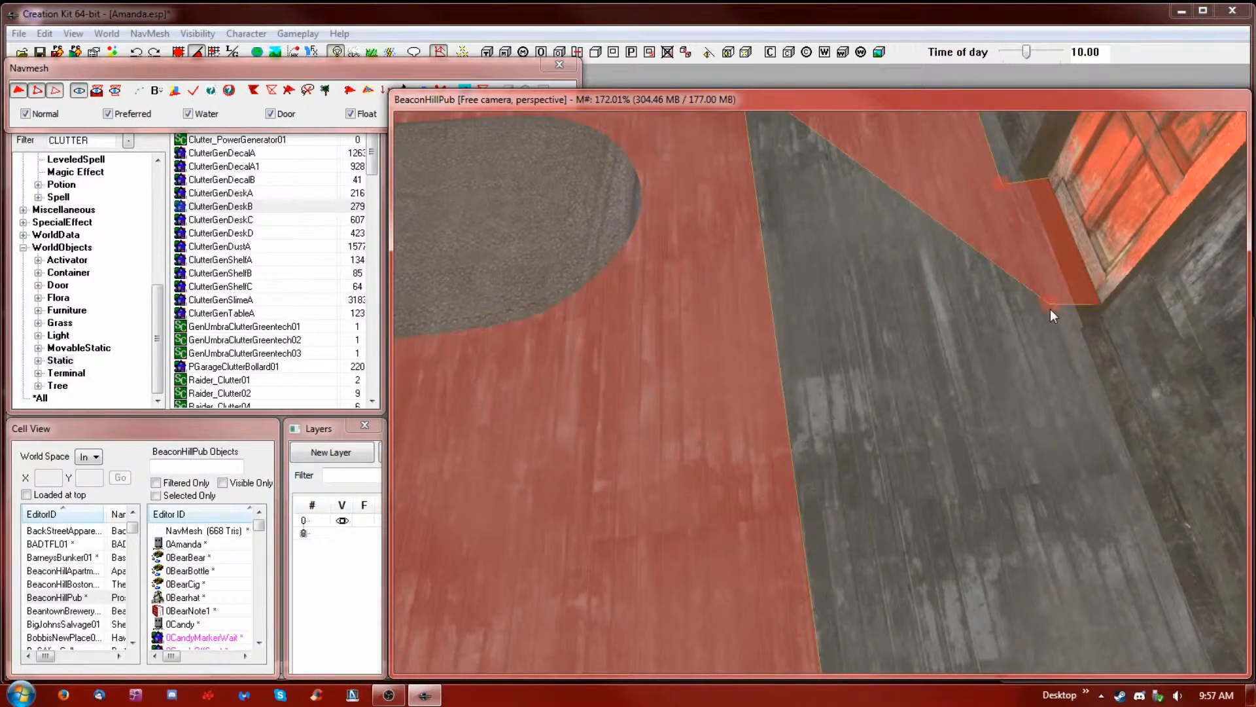
pyautogui.scroll(2, 1050, 308)
pyautogui.click(1186, 255)
pyautogui.scroll(-1, 1101, 365)
pyautogui.moveTo(1101, 365); pyautogui.dragTo(768, 465, button='middle')
pyautogui.scroll(-3, 1054, 466)
pyautogui.scroll(2, 759, 481)
pyautogui.keyDown('ctrl'); pyautogui.click(763, 502); pyautogui.keyUp('ctrl')
pyautogui.moveTo(921, 373); pyautogui.dragTo(1003, 507, button='middle')
pyautogui.press('a')
# Extend the navmesh along the rusty counter with one vertex at its door-side end and another towards the sink unit
pyautogui.scroll(-2, 1148, 362)
pyautogui.rightClick(905, 432)
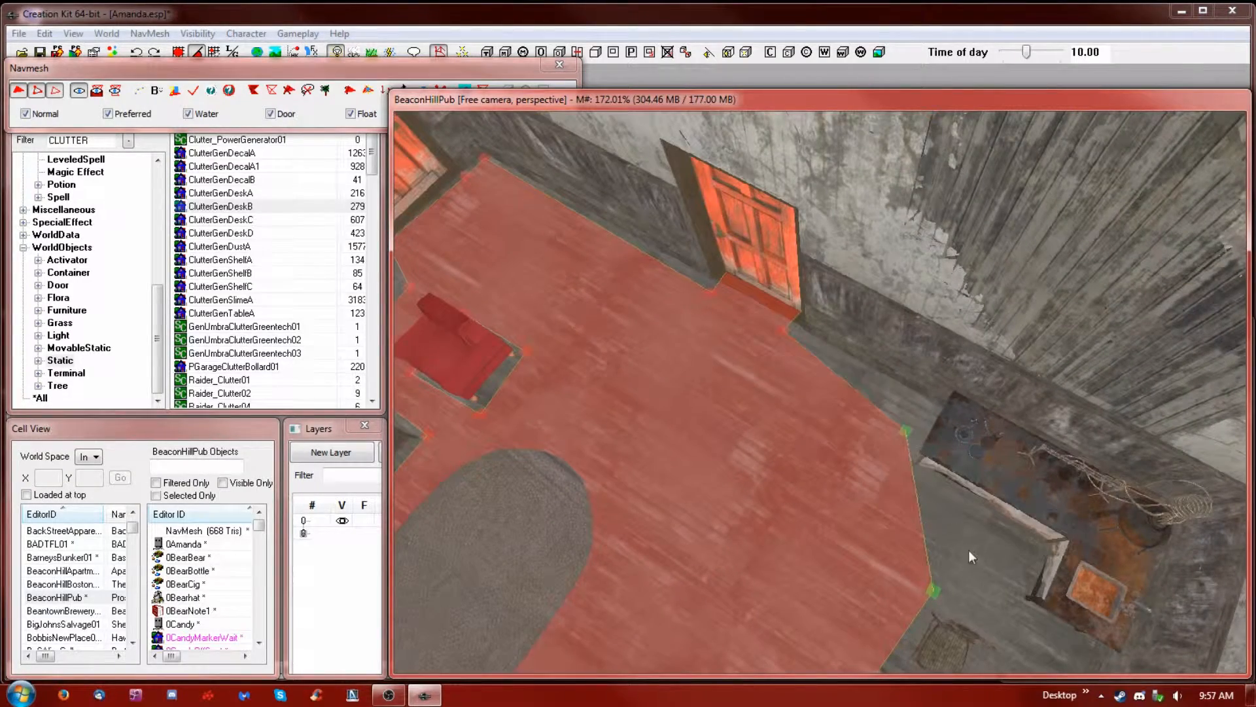
pyautogui.keyDown('ctrl'); pyautogui.rightClick(1038, 531); pyautogui.keyUp('ctrl')
# Move the raised navmesh vertex off the counter face onto the floor at the counter's inner corner by the sink unit
pyautogui.keyDown('shift'); pyautogui.moveTo(1039, 533); pyautogui.dragTo(1081, 509, button='middle'); pyautogui.keyUp('shift')
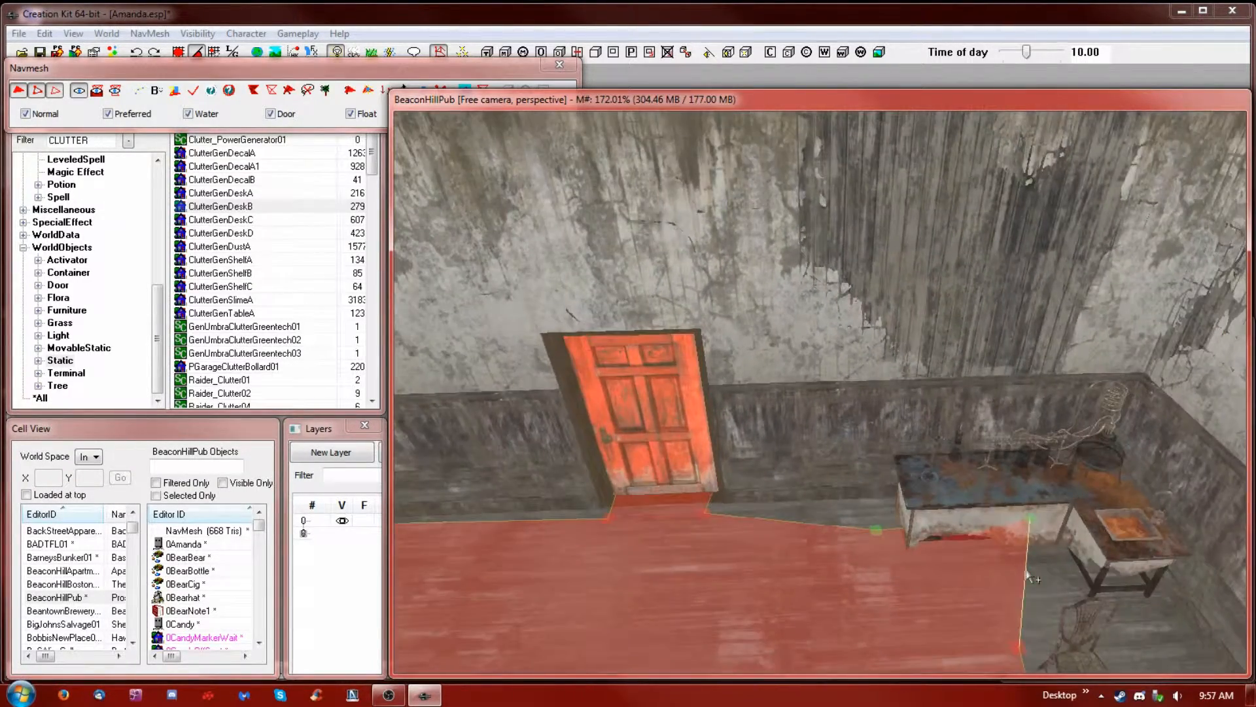
pyautogui.scroll(3, 1028, 569)
pyautogui.keyDown('shift'); pyautogui.moveTo(1027, 569); pyautogui.dragTo(1019, 597, button='middle'); pyautogui.keyUp('shift')
pyautogui.scroll(4, 1137, 380)
pyautogui.moveTo(1156, 398); pyautogui.dragTo(1081, 384, button='middle')
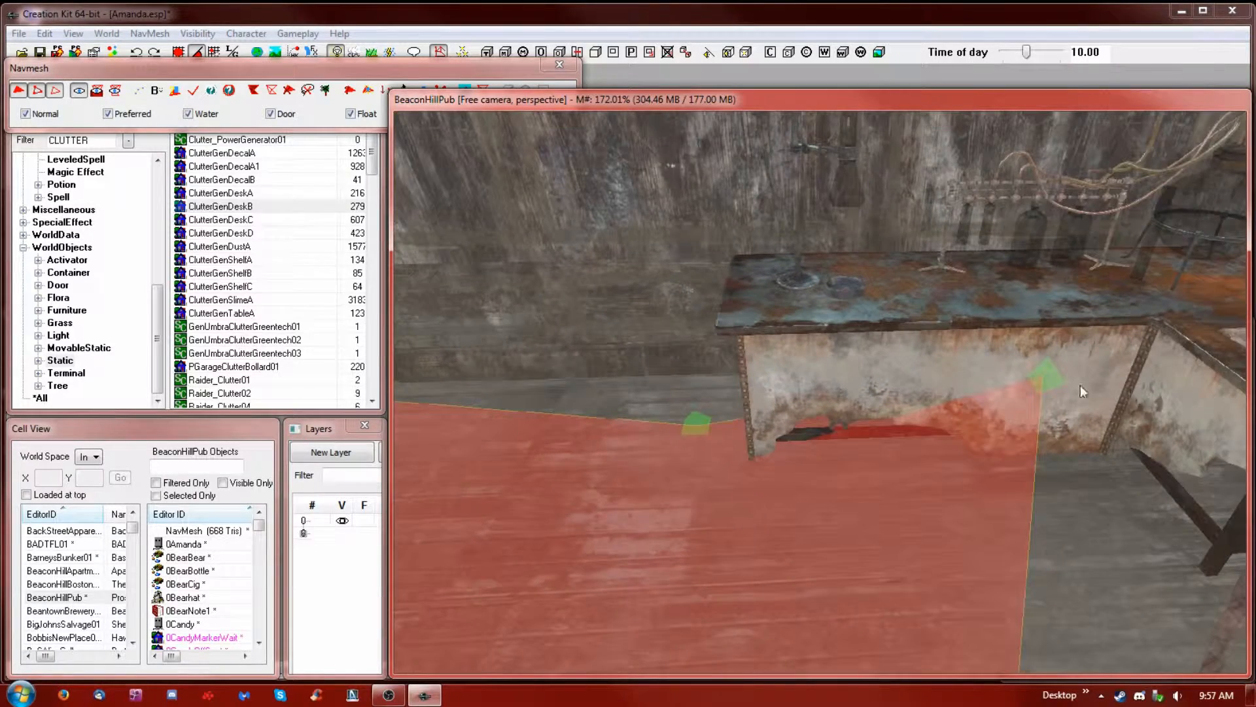
pyautogui.scroll(2, 1066, 397)
pyautogui.moveTo(1090, 378); pyautogui.dragTo(1233, 483)
pyautogui.click(1176, 415)
pyautogui.click(1202, 429)
pyautogui.scroll(-4, 1139, 544)
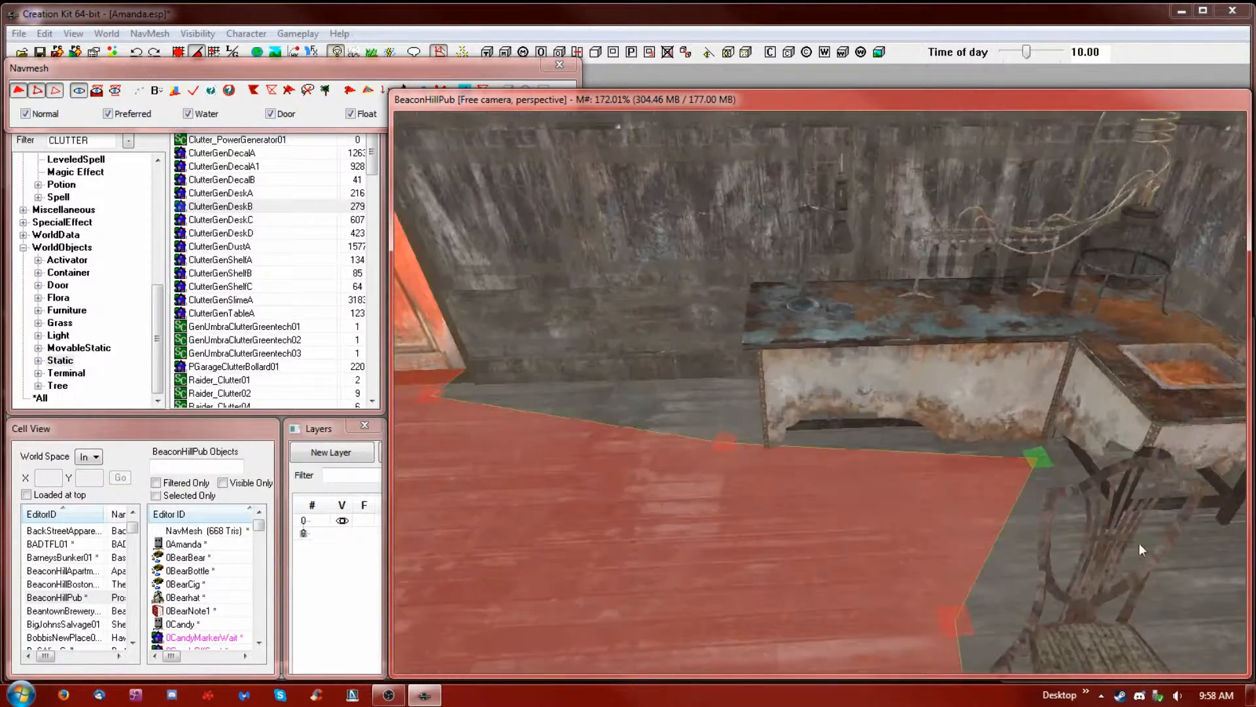
# Move the navmesh vertex at the rusty counter's door-side end closer to the counter's front corner
pyautogui.scroll(3, 1140, 543)
pyautogui.scroll(2, 715, 461)
pyautogui.moveTo(685, 485); pyautogui.dragTo(786, 492, button='middle')
pyautogui.scroll(2, 787, 519)
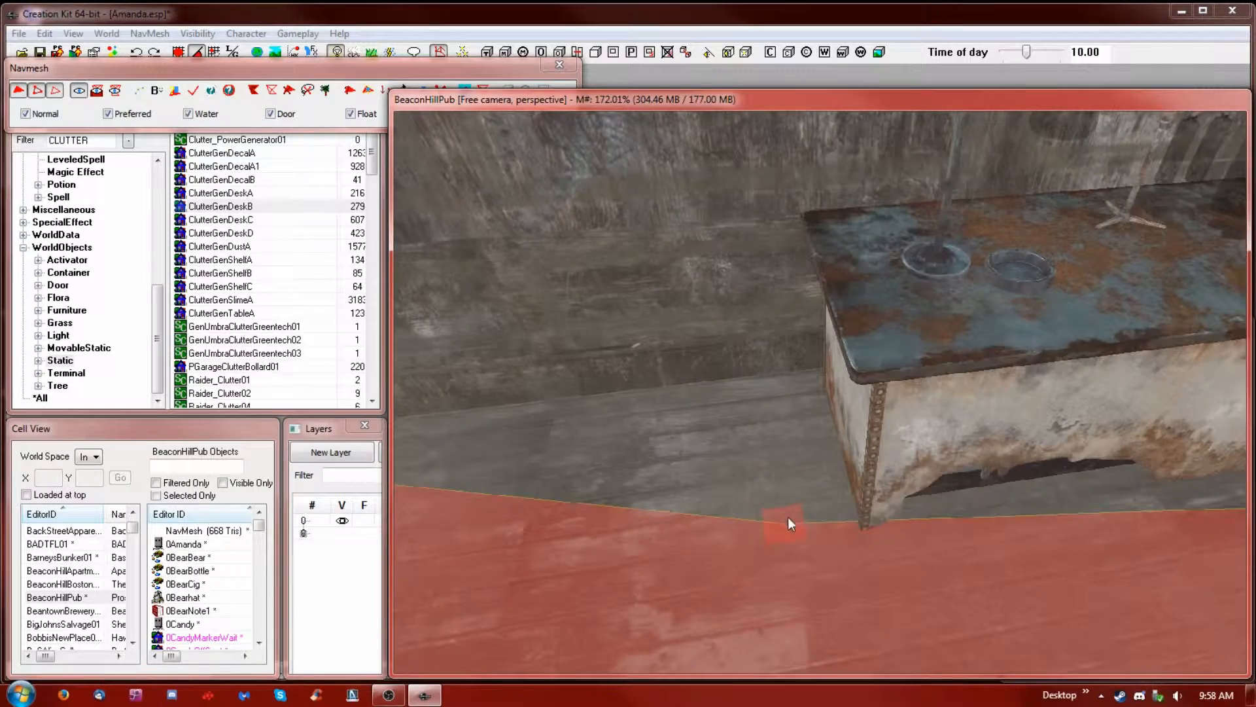
pyautogui.scroll(2, 775, 554)
pyautogui.moveTo(764, 626); pyautogui.dragTo(811, 648)
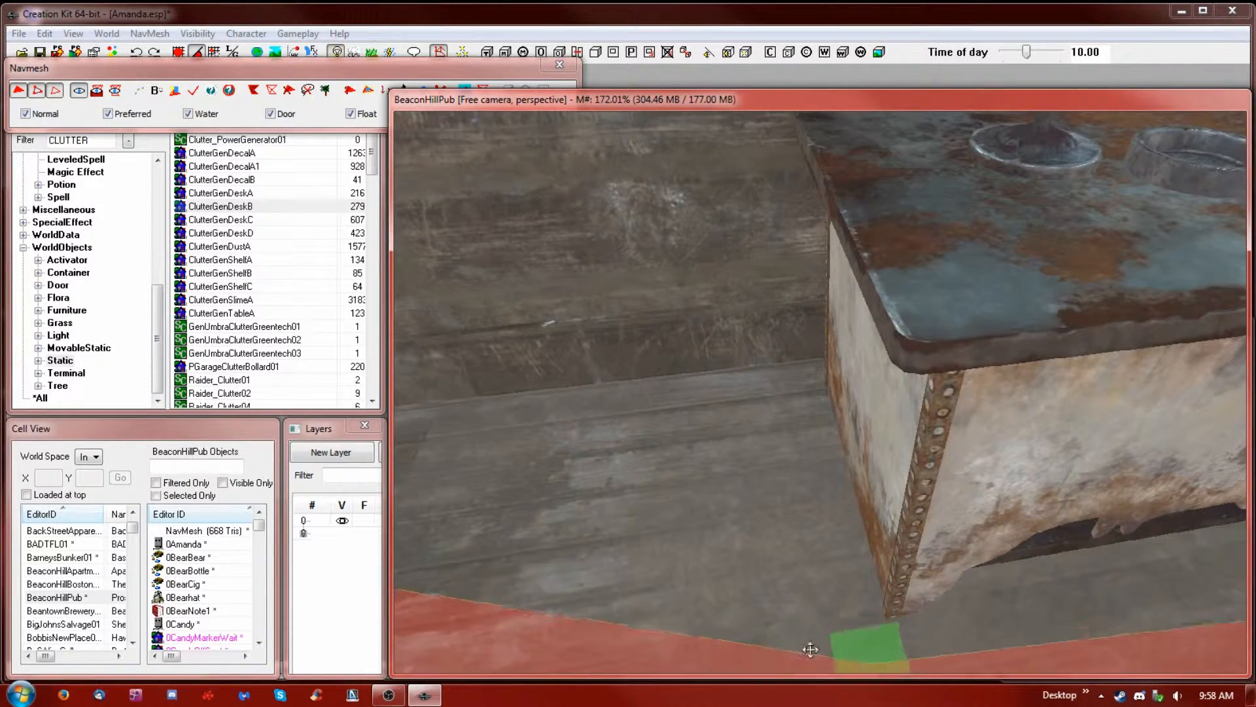
pyautogui.scroll(-4, 855, 631)
# Extend the navmesh between the sink unit and the first dining chair with two new vertices
pyautogui.keyDown('shift'); pyautogui.moveTo(488, 470); pyautogui.dragTo(704, 376, button='middle'); pyautogui.keyUp('shift')
pyautogui.click(700, 371)
pyautogui.scroll(2, 973, 577)
pyautogui.keyDown('ctrl'); pyautogui.click(1057, 631); pyautogui.keyUp('ctrl')
pyautogui.keyDown('ctrl'); pyautogui.rightClick(877, 314); pyautogui.keyUp('ctrl')
pyautogui.keyDown('ctrl'); pyautogui.rightClick(1073, 337); pyautogui.keyUp('ctrl')
# Extend the navmesh to the wall with vertices beside the sink unit and at the dining table's wall-side corner
pyautogui.keyDown('shift'); pyautogui.moveTo(1101, 407); pyautogui.dragTo(573, 306, button='middle'); pyautogui.keyUp('shift')
pyautogui.keyDown('ctrl'); pyautogui.rightClick(573, 277); pyautogui.keyUp('ctrl')
pyautogui.moveTo(1015, 359); pyautogui.dragTo(1002, 356, button='middle')
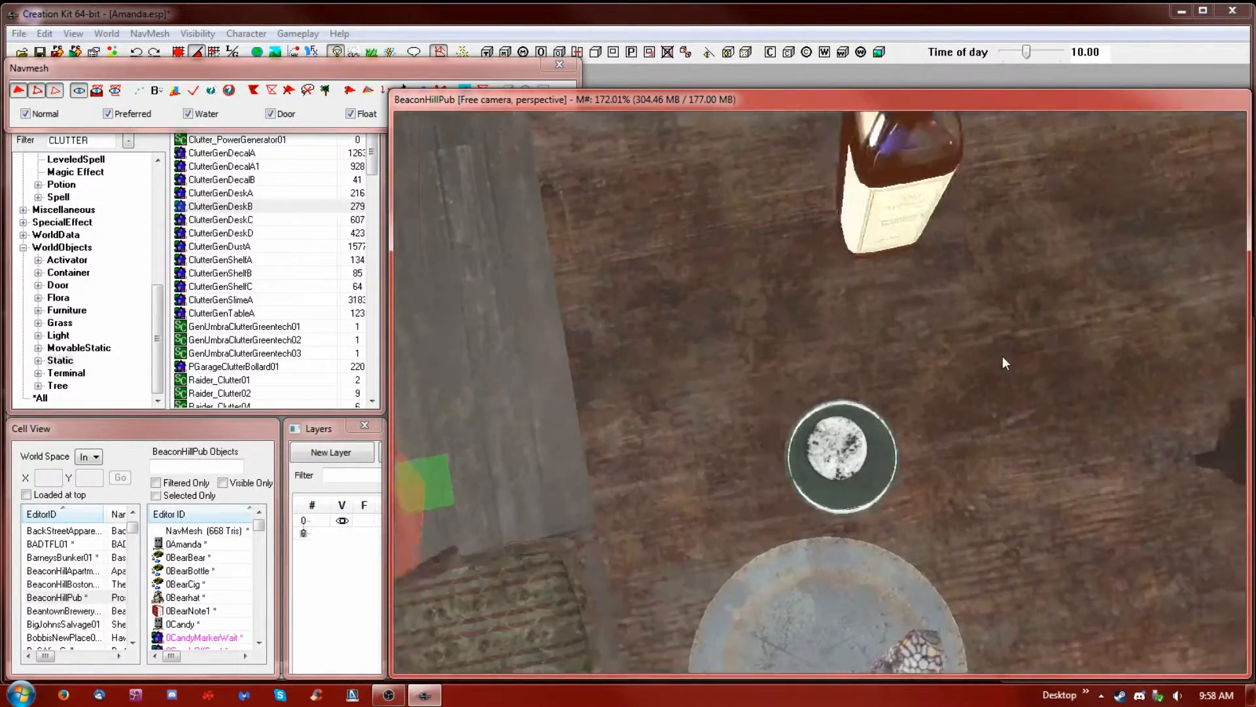
pyautogui.scroll(-3, 1002, 356)
pyautogui.moveTo(827, 362); pyautogui.dragTo(838, 356, button='middle')
pyautogui.keyDown('ctrl'); pyautogui.rightClick(996, 189); pyautogui.keyUp('ctrl')
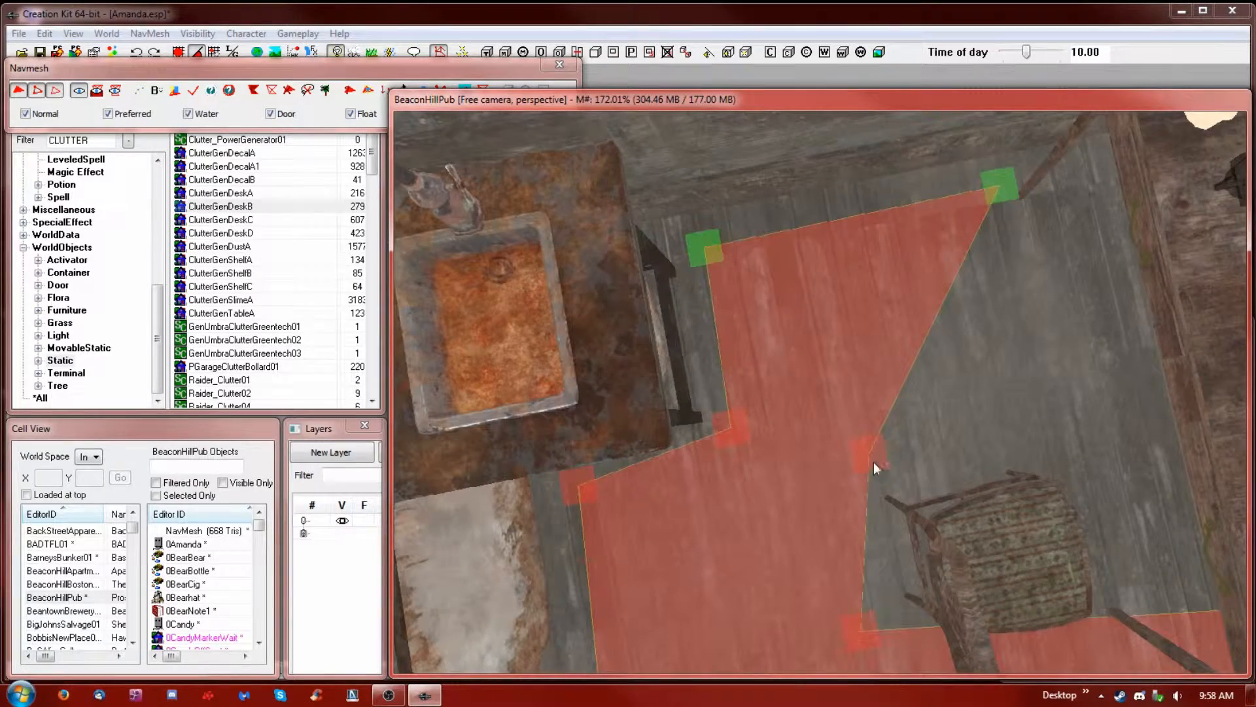
# Adjust the vertex at the dining table's wall-side corner and fill the floor behind the first dining chair along the table's edge
pyautogui.scroll(3, 874, 456)
pyautogui.click(894, 466)
pyautogui.click(897, 491)
pyautogui.moveTo(1073, 137); pyautogui.dragTo(802, 367, button='middle')
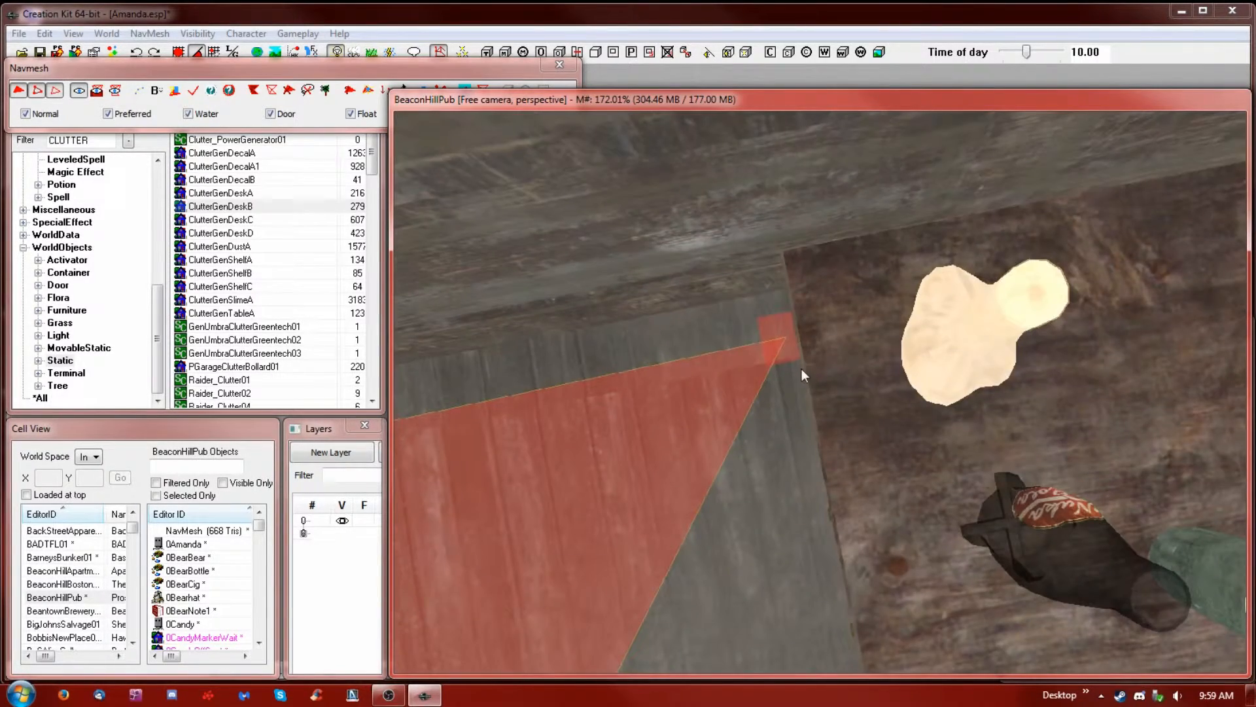
pyautogui.click(793, 358)
pyautogui.scroll(-4, 802, 475)
pyautogui.moveTo(802, 477); pyautogui.dragTo(826, 456, button='middle')
# Move the two navmesh vertices around the second bar stool so the mesh edges clear its legs
pyautogui.scroll(-3, 1131, 346)
pyautogui.scroll(3, 1026, 442)
pyautogui.scroll(2, 826, 455)
pyautogui.scroll(2, 1183, 413)
pyautogui.moveTo(1180, 423); pyautogui.dragTo(1162, 417, button='middle')
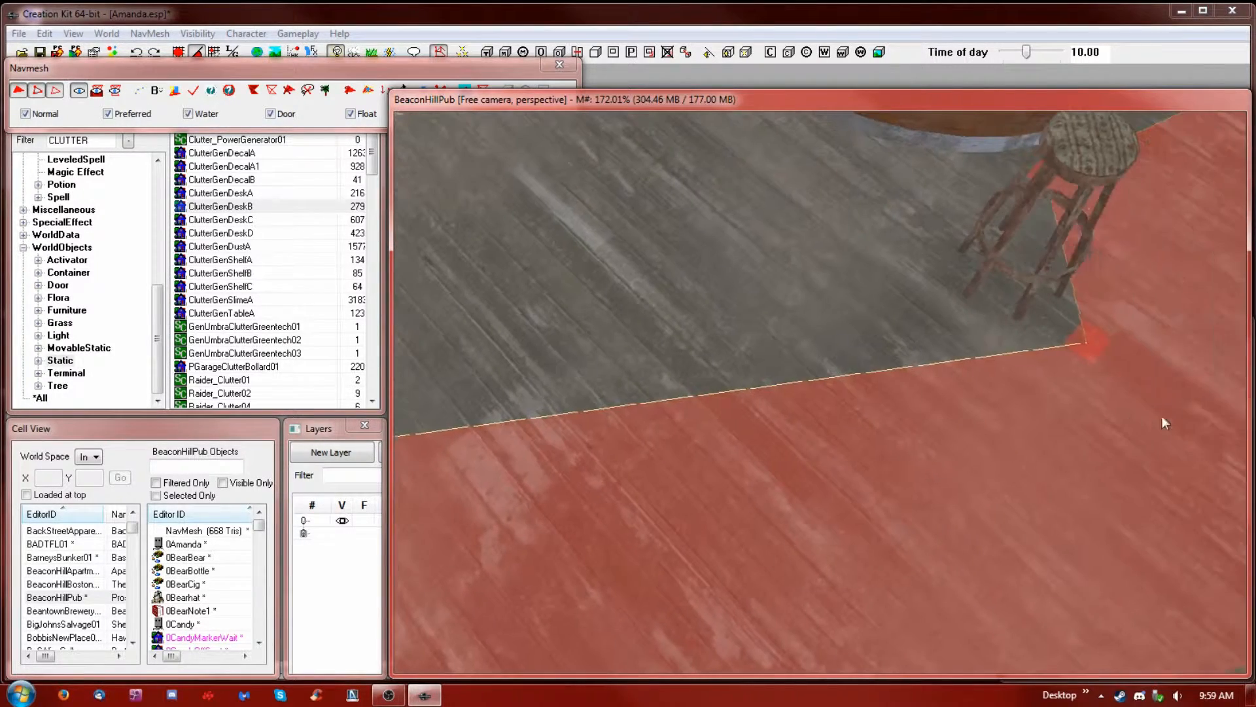
pyautogui.moveTo(1091, 361); pyautogui.dragTo(1077, 378)
pyautogui.keyDown('shift'); pyautogui.moveTo(1149, 331); pyautogui.dragTo(930, 234, button='middle'); pyautogui.keyUp('shift')
pyautogui.moveTo(955, 238); pyautogui.dragTo(983, 245)
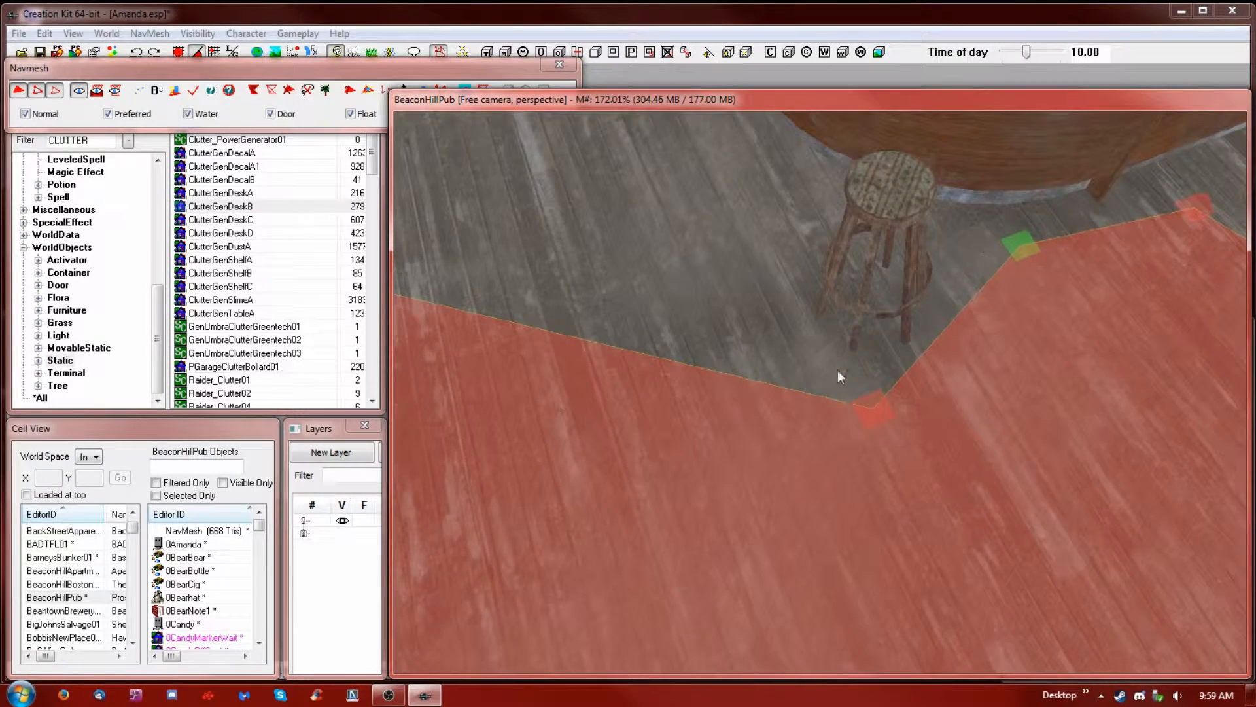
# Extend the navmesh from the dining table's corner to a new vertex on the other side of the second bar stool
pyautogui.moveTo(837, 370); pyautogui.dragTo(866, 370, button='middle')
pyautogui.click(592, 250)
pyautogui.moveTo(925, 331); pyautogui.dragTo(911, 334, button='middle')
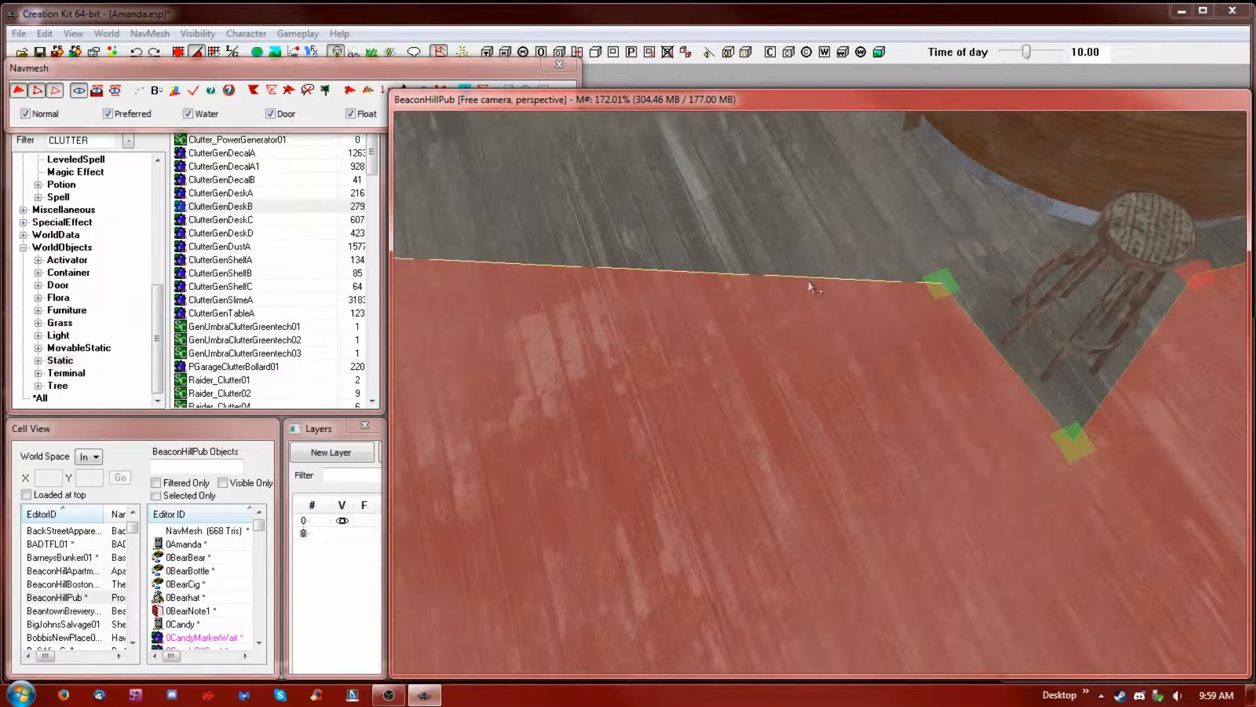
pyautogui.moveTo(798, 290); pyautogui.dragTo(816, 308, button='middle')
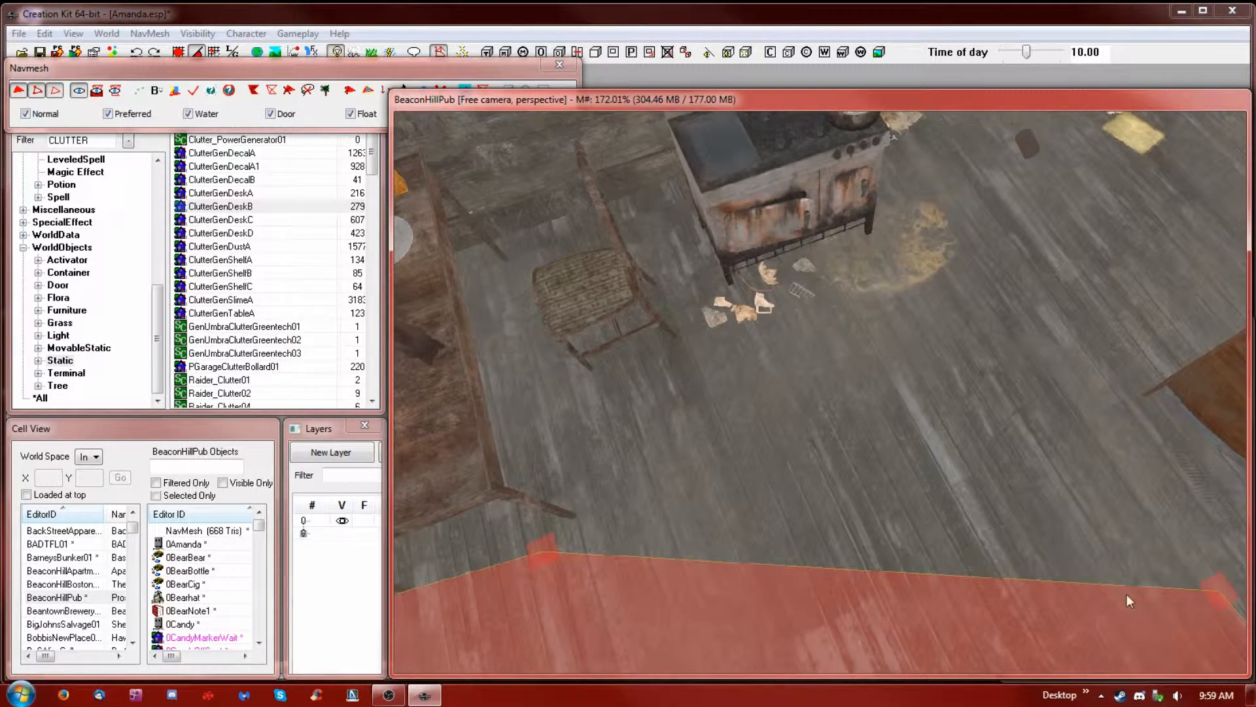
# Extend the navmesh from the stool and the dining table's corner to a vertex beside the bar counter's end leg
pyautogui.moveTo(1173, 571)
pyautogui.mouseDown(button='middle')
pyautogui.moveTo(1109, 567)
pyautogui.moveTo(925, 510)
pyautogui.moveTo(1073, 450)
pyautogui.mouseUp(button='middle')
pyautogui.scroll(3, 1149, 566)
pyautogui.keyDown('ctrl'); pyautogui.click(1089, 571); pyautogui.keyUp('ctrl')
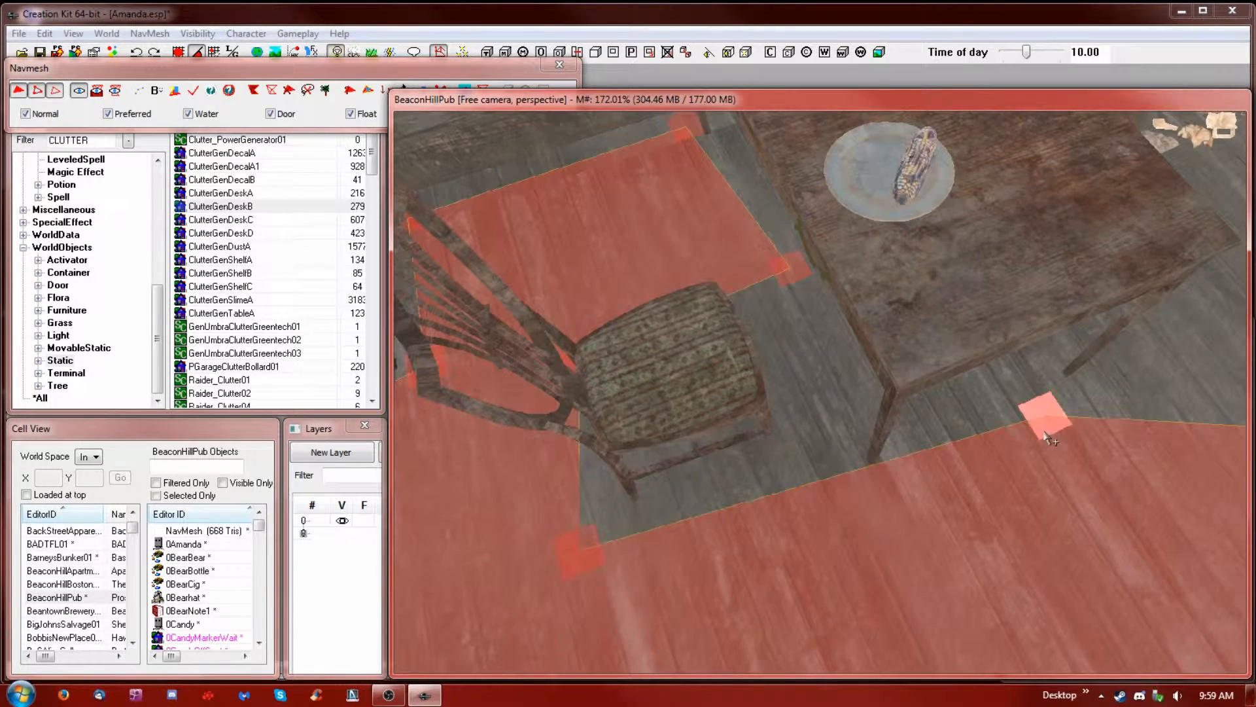
pyautogui.moveTo(1161, 444); pyautogui.dragTo(982, 432, button='middle')
pyautogui.keyDown('ctrl'); pyautogui.rightClick(1041, 248); pyautogui.keyUp('ctrl')
pyautogui.moveTo(759, 296); pyautogui.dragTo(802, 312, button='middle')
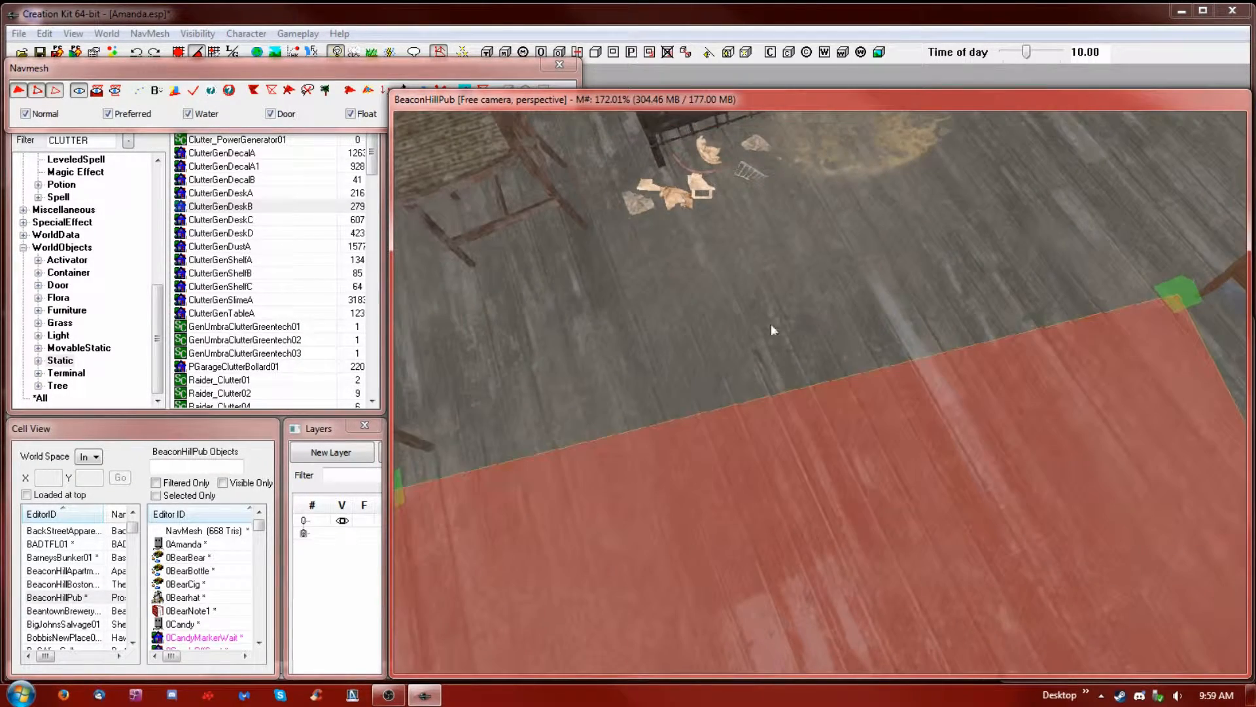
# Extend the navmesh past the second dining chair and the stove with vertices leading to the floor by the scattered papers
pyautogui.keyDown('ctrl'); pyautogui.rightClick(606, 246); pyautogui.keyUp('ctrl')
pyautogui.moveTo(948, 236); pyautogui.dragTo(843, 320, button='middle')
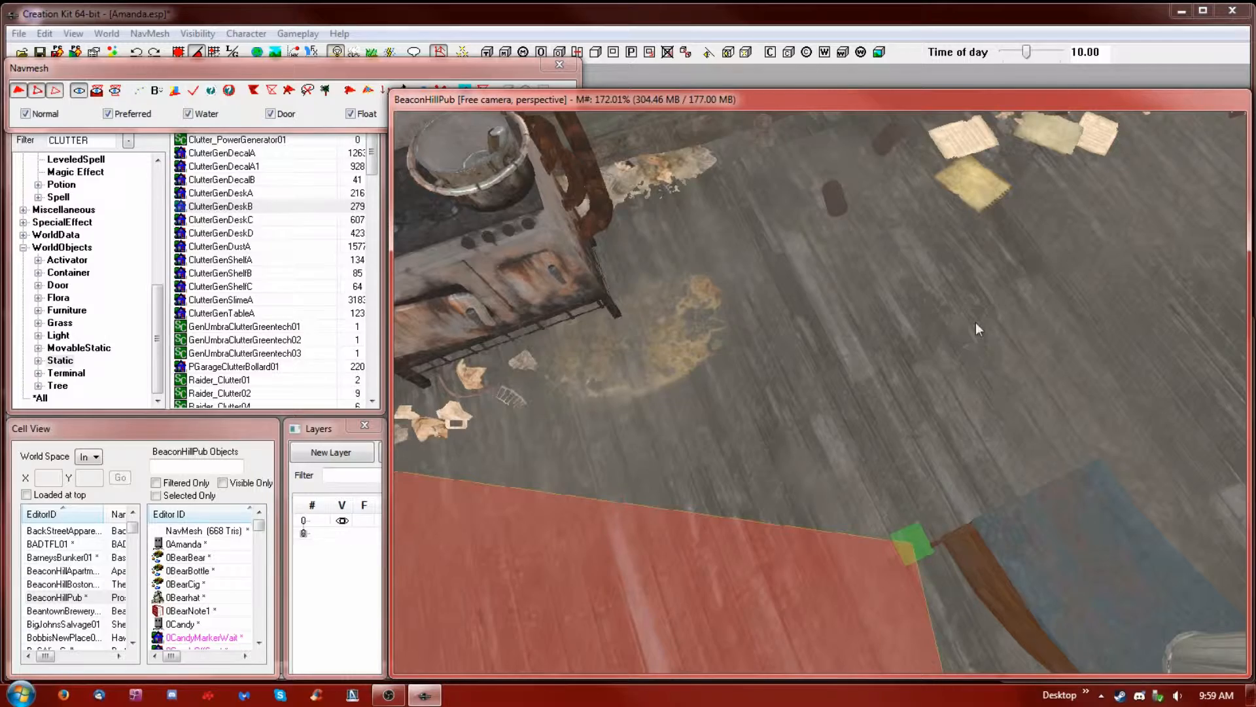
pyautogui.moveTo(1204, 131); pyautogui.dragTo(1000, 287, button='middle')
pyautogui.keyDown('ctrl'); pyautogui.rightClick(941, 280); pyautogui.keyUp('ctrl')
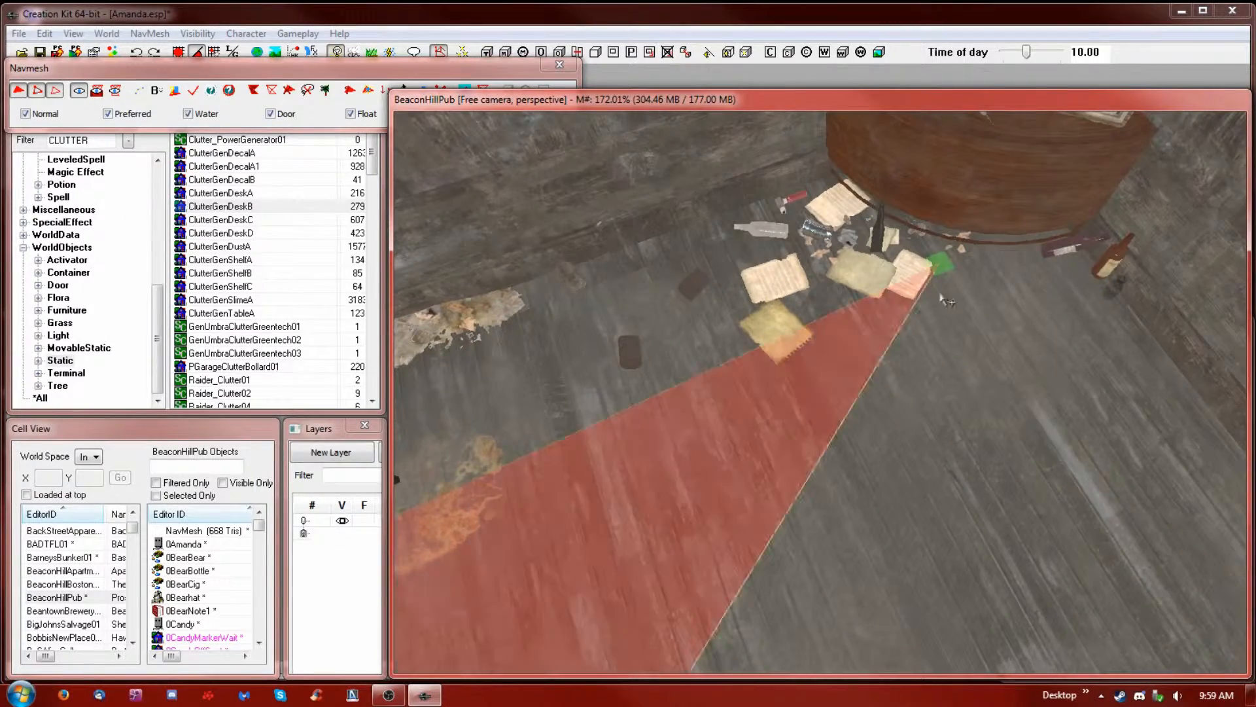
# Move the navmesh vertex by the scattered papers back to the floor at the stove's front corner
pyautogui.moveTo(635, 422); pyautogui.dragTo(723, 358, button='middle')
pyautogui.moveTo(537, 487); pyautogui.dragTo(867, 491, button='middle')
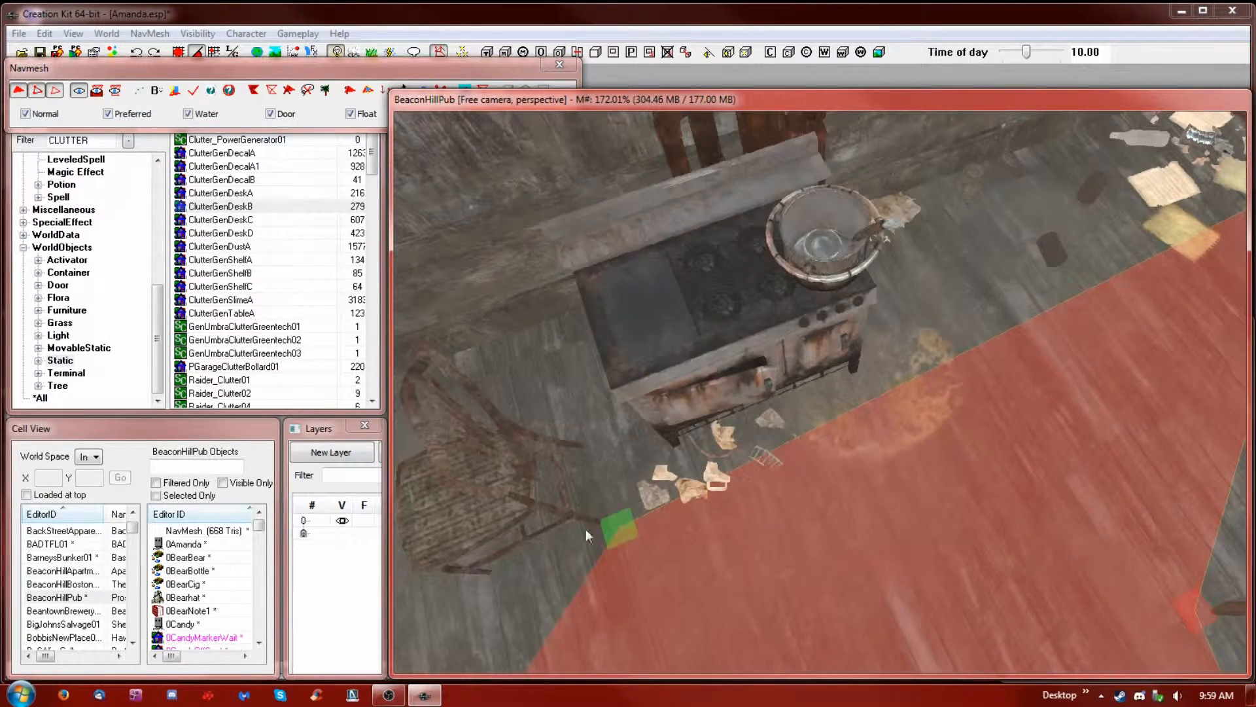
pyautogui.click(1124, 353)
pyautogui.moveTo(1123, 354); pyautogui.dragTo(772, 412, button='middle')
pyautogui.click(1150, 342)
pyautogui.moveTo(1004, 237); pyautogui.dragTo(786, 347)
pyautogui.moveTo(606, 565); pyautogui.dragTo(651, 528, button='middle')
pyautogui.keyDown('shift'); pyautogui.moveTo(832, 632); pyautogui.dragTo(871, 628, button='middle'); pyautogui.keyUp('shift')
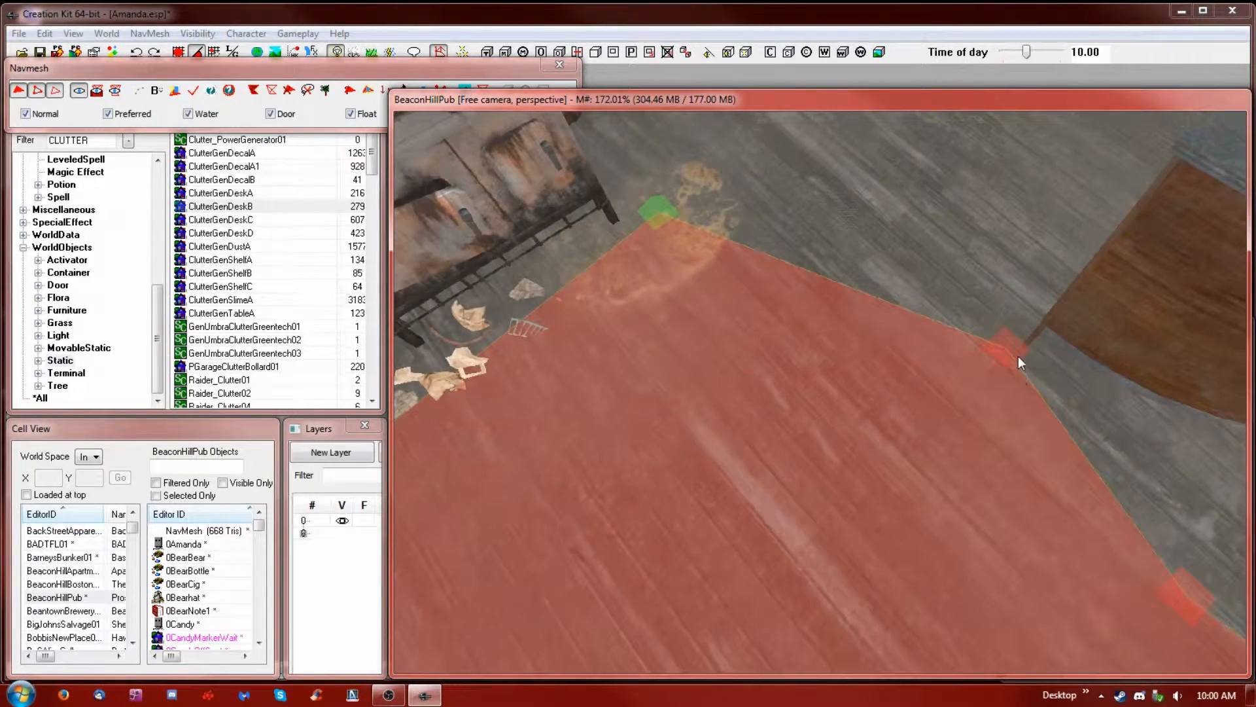
# Extend the navmesh beyond the stove and past the scattered papers, adding vertices beside the wall debris and the standing bottle
pyautogui.keyDown('ctrl'); pyautogui.click(1006, 364); pyautogui.keyUp('ctrl')
pyautogui.moveTo(1007, 364); pyautogui.dragTo(951, 238, button='middle')
pyautogui.keyDown('ctrl'); pyautogui.rightClick(671, 252); pyautogui.keyUp('ctrl')
pyautogui.moveTo(877, 308); pyautogui.dragTo(831, 461, button='middle')
pyautogui.keyDown('ctrl'); pyautogui.rightClick(1021, 217); pyautogui.keyUp('ctrl')
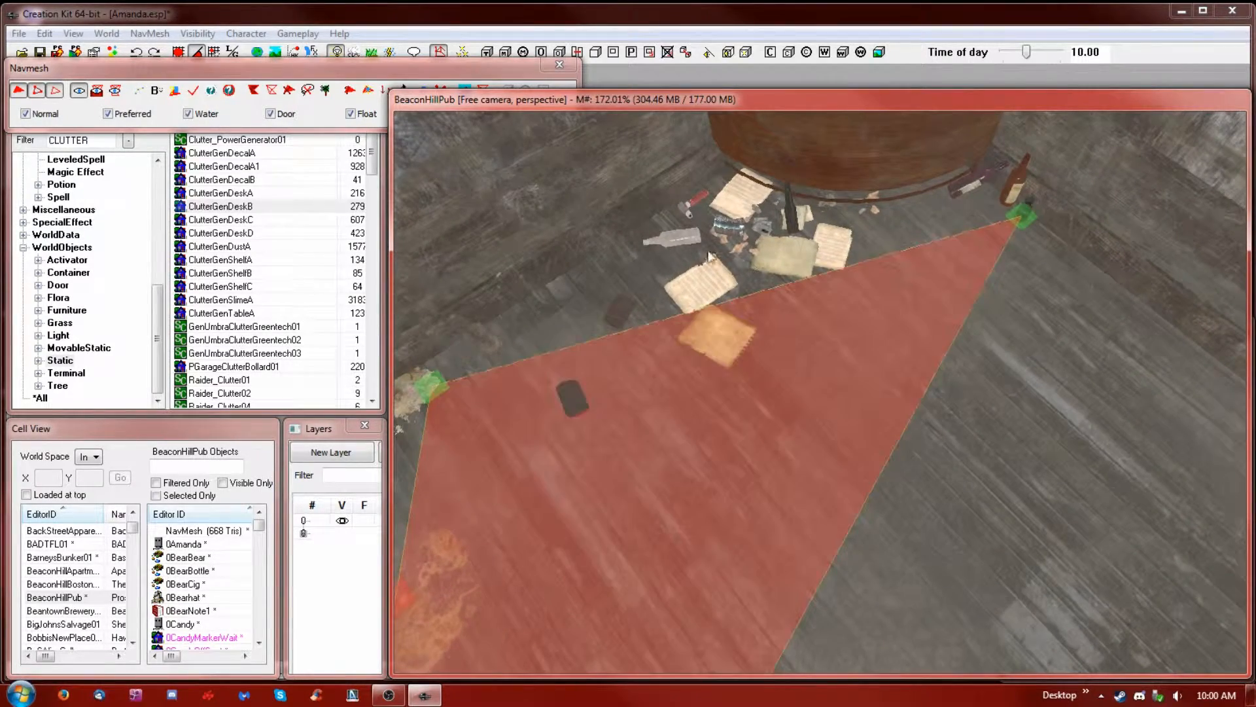
pyautogui.keyDown('ctrl'); pyautogui.rightClick(712, 207); pyautogui.keyUp('ctrl')
# Adjust the navmesh vertex at the end of the curved bar counter
pyautogui.keyDown('shift'); pyautogui.moveTo(713, 209); pyautogui.dragTo(1061, 321, button='middle'); pyautogui.keyUp('shift')
pyautogui.press('d')
pyautogui.scroll(3, 967, 527)
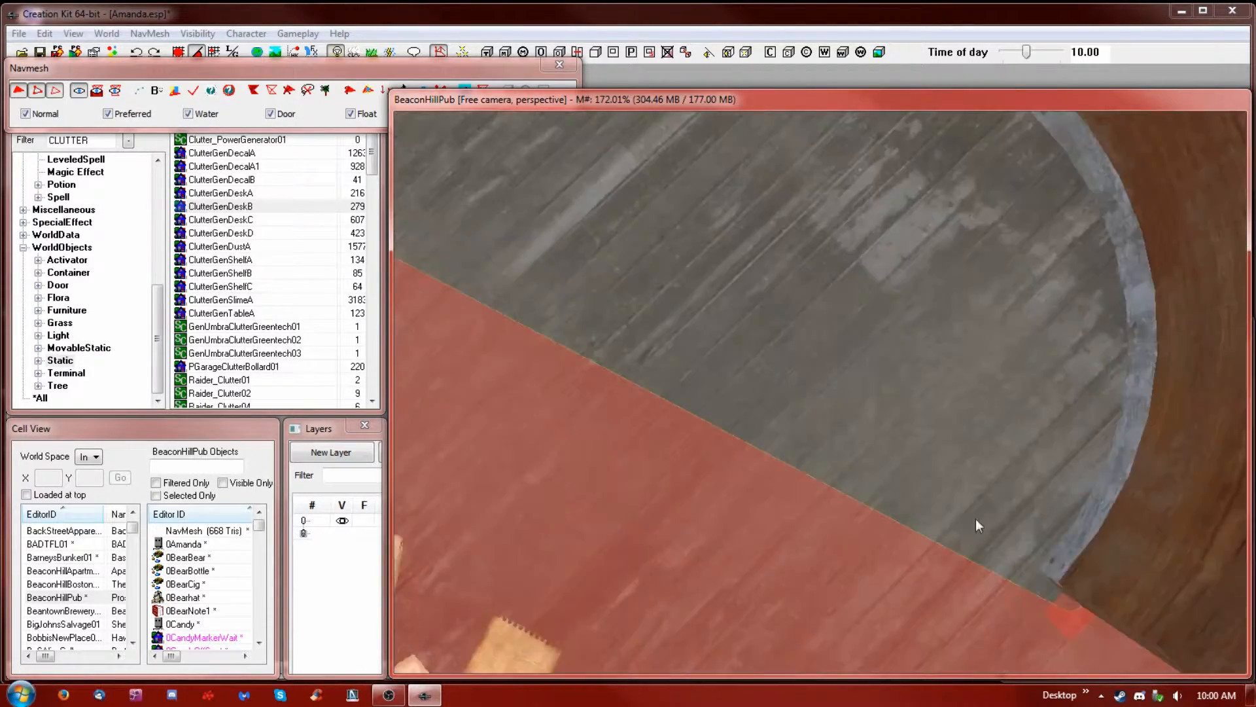
pyautogui.scroll(-2, 976, 518)
pyautogui.moveTo(976, 518); pyautogui.dragTo(1041, 476, button='middle')
pyautogui.moveTo(1083, 280); pyautogui.dragTo(1083, 293)
# Extend the navmesh behind the bar counter with vertices along the floor and beside the stack against the wall
pyautogui.moveTo(896, 131); pyautogui.dragTo(920, 191, button='middle')
pyautogui.keyDown('ctrl'); pyautogui.click(681, 349); pyautogui.keyUp('ctrl')
pyautogui.keyDown('ctrl'); pyautogui.rightClick(1014, 310); pyautogui.keyUp('ctrl')
pyautogui.keyDown('shift'); pyautogui.moveTo(1014, 310); pyautogui.dragTo(1178, 330, button='middle'); pyautogui.keyUp('shift')
pyautogui.keyDown('ctrl'); pyautogui.rightClick(845, 225); pyautogui.keyUp('ctrl')
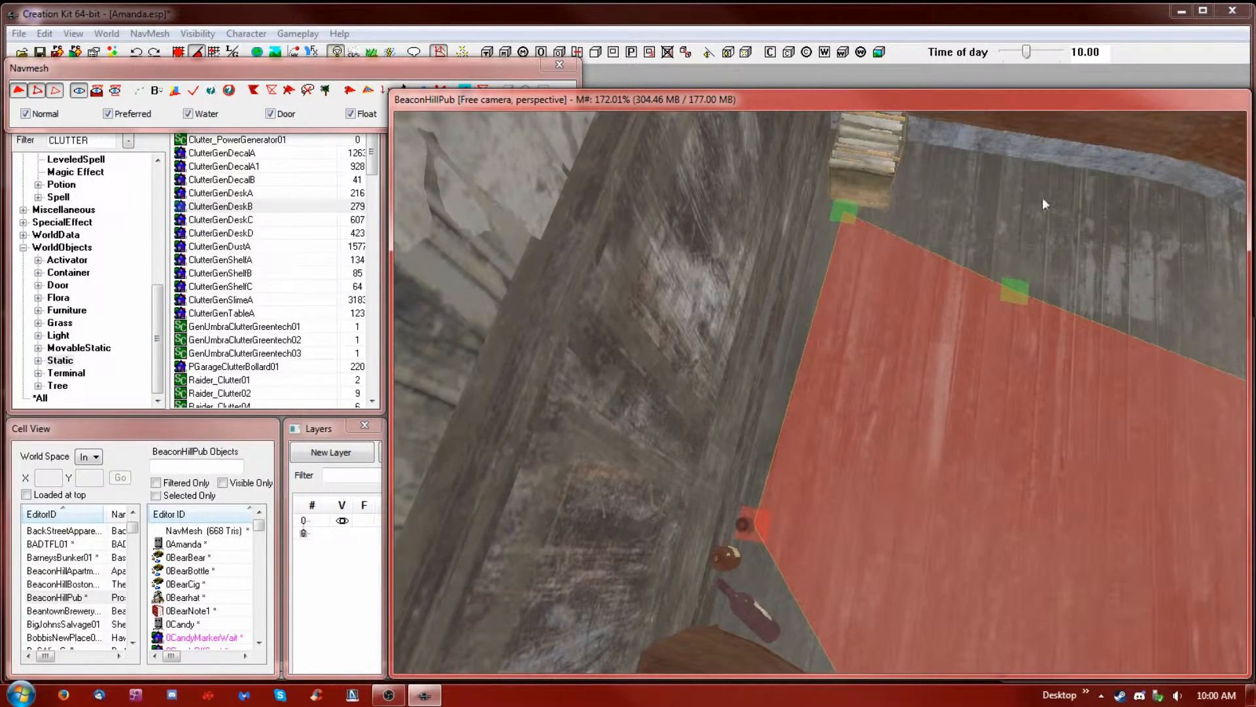
pyautogui.keyDown('ctrl'); pyautogui.rightClick(1034, 174); pyautogui.keyUp('ctrl')
pyautogui.moveTo(1124, 269); pyautogui.dragTo(1109, 269, button='middle')
# Move the navmesh vertex beside the bar counter's end leg so the mesh edges fit closer around the leg
pyautogui.click(736, 285)
pyautogui.moveTo(1187, 486); pyautogui.dragTo(957, 422, button='middle')
pyautogui.click(967, 430)
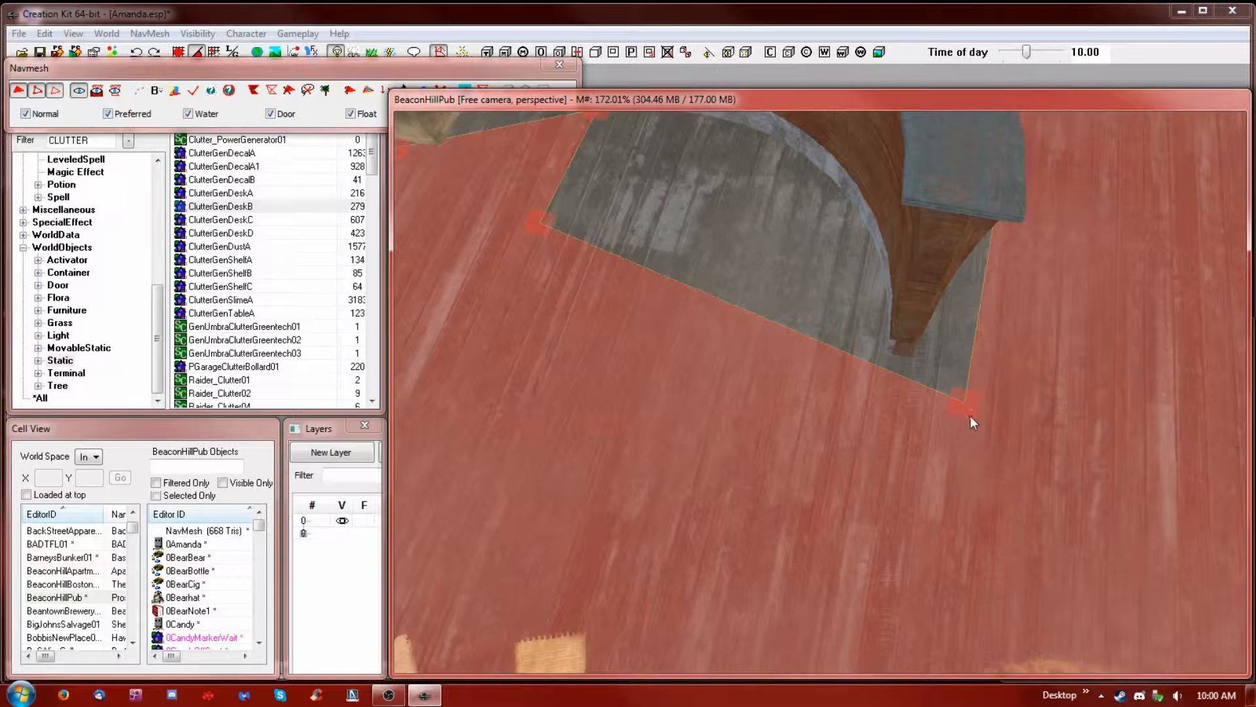
pyautogui.moveTo(972, 422); pyautogui.dragTo(903, 437)
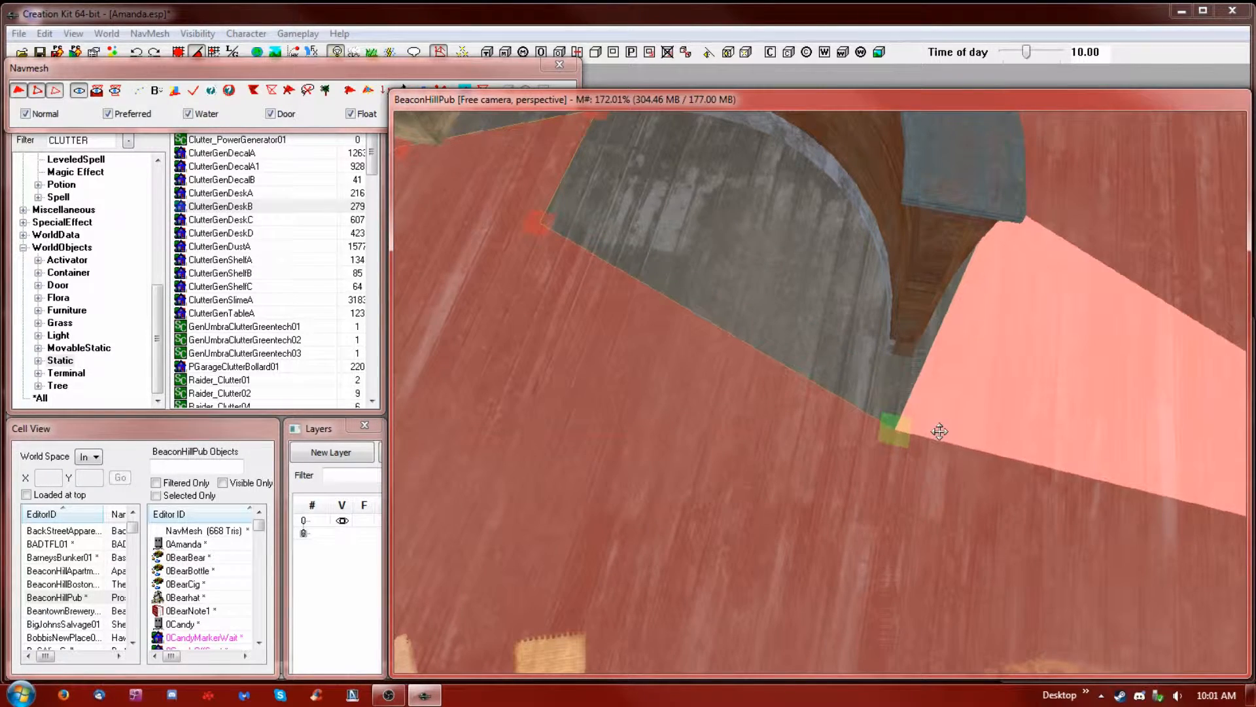
pyautogui.keyDown('shift'); pyautogui.moveTo(810, 307); pyautogui.dragTo(623, 449, button='middle'); pyautogui.keyUp('shift')
pyautogui.scroll(3, 500, 302)
pyautogui.keyDown('ctrl'); pyautogui.click(626, 442); pyautogui.keyUp('ctrl')
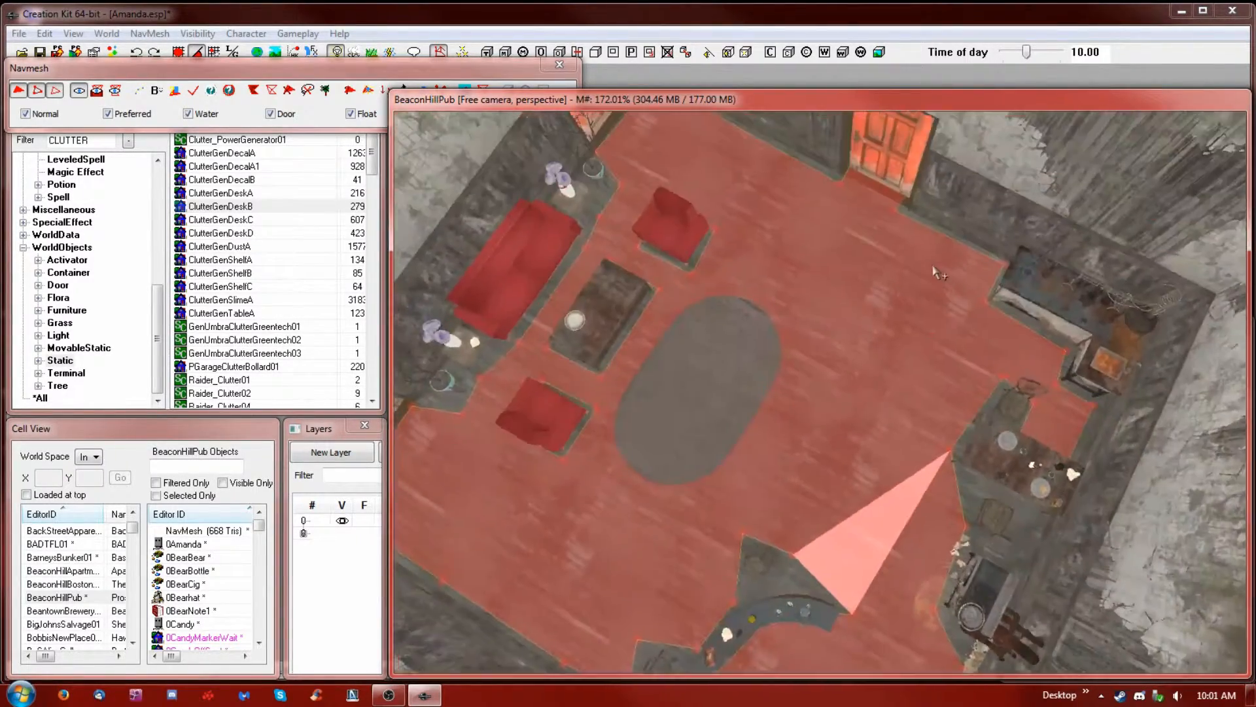
pyautogui.keyDown('shift'); pyautogui.moveTo(939, 274); pyautogui.dragTo(917, 256, button='middle'); pyautogui.keyUp('shift')
pyautogui.click(909, 406)
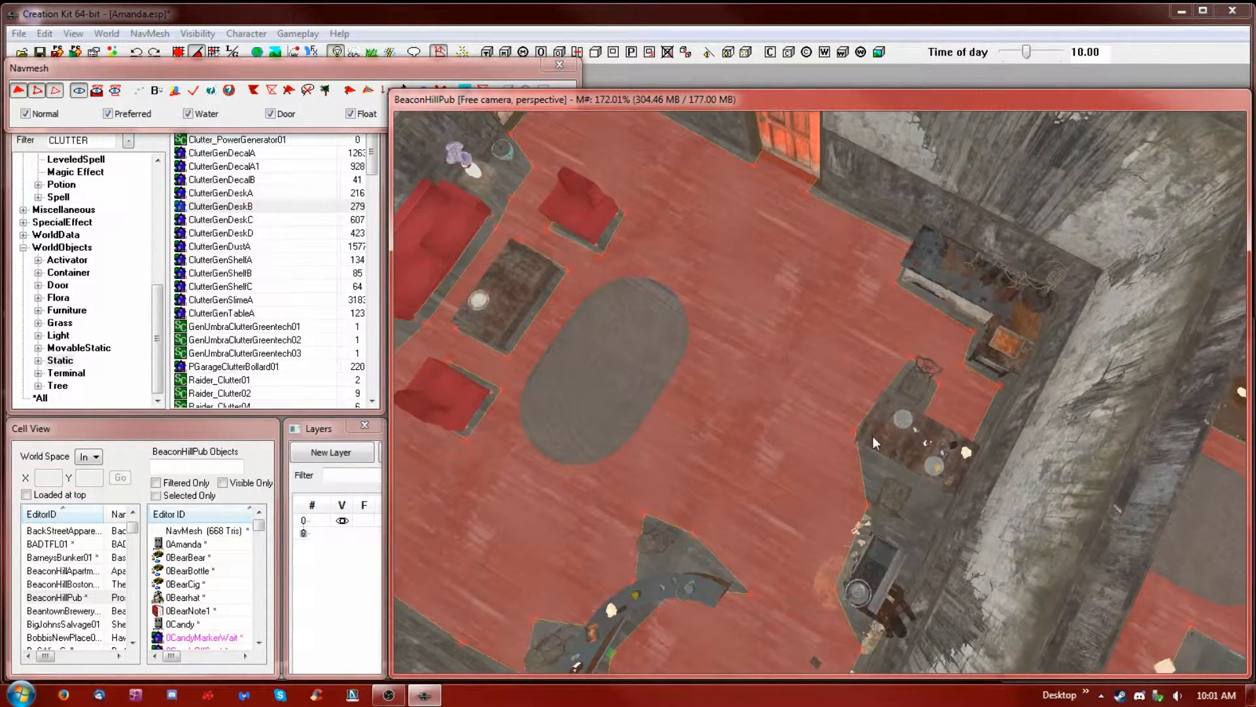
# Move the navmesh vertex at the dining table's corner outward so the mesh edge clears the table leg
pyautogui.scroll(6, 896, 428)
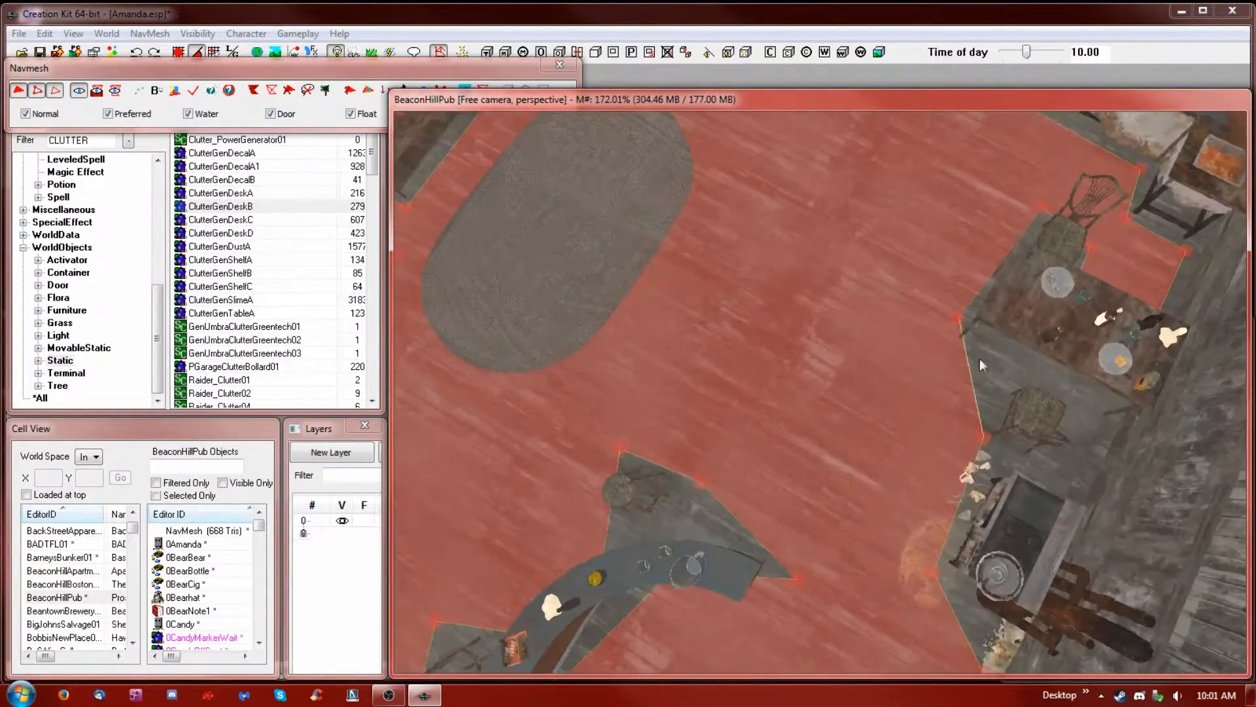
pyautogui.moveTo(1058, 355); pyautogui.dragTo(1046, 350, button='middle')
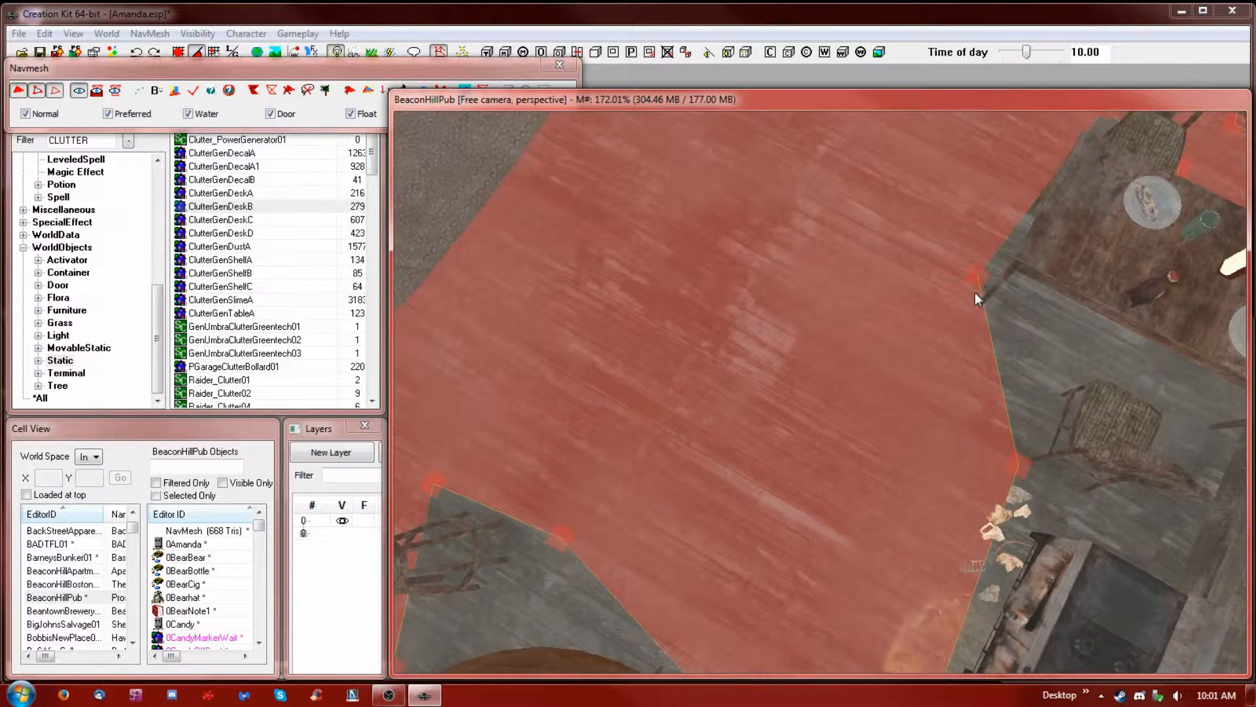
pyautogui.scroll(2, 976, 288)
pyautogui.moveTo(1022, 260); pyautogui.dragTo(1008, 287)
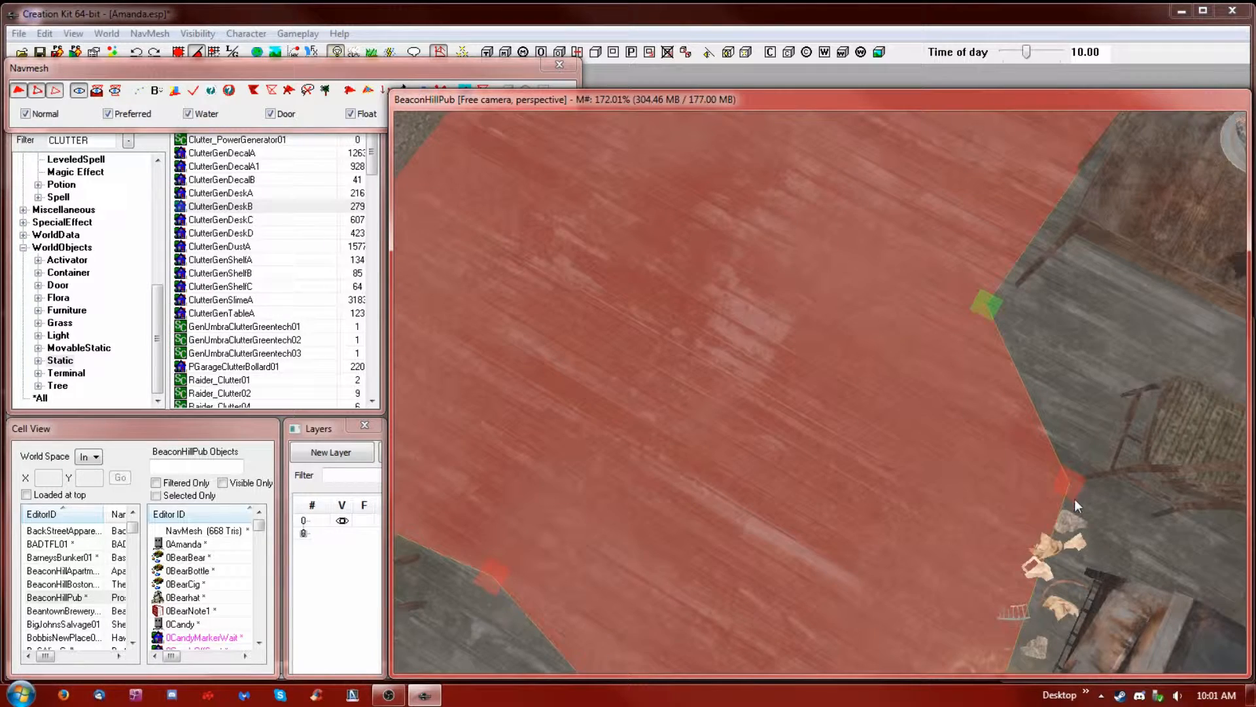
# Add a navmesh vertex between the dining table's leg and the second dining chair to extend the mesh into that gap
pyautogui.moveTo(1065, 490); pyautogui.dragTo(986, 468, button='middle')
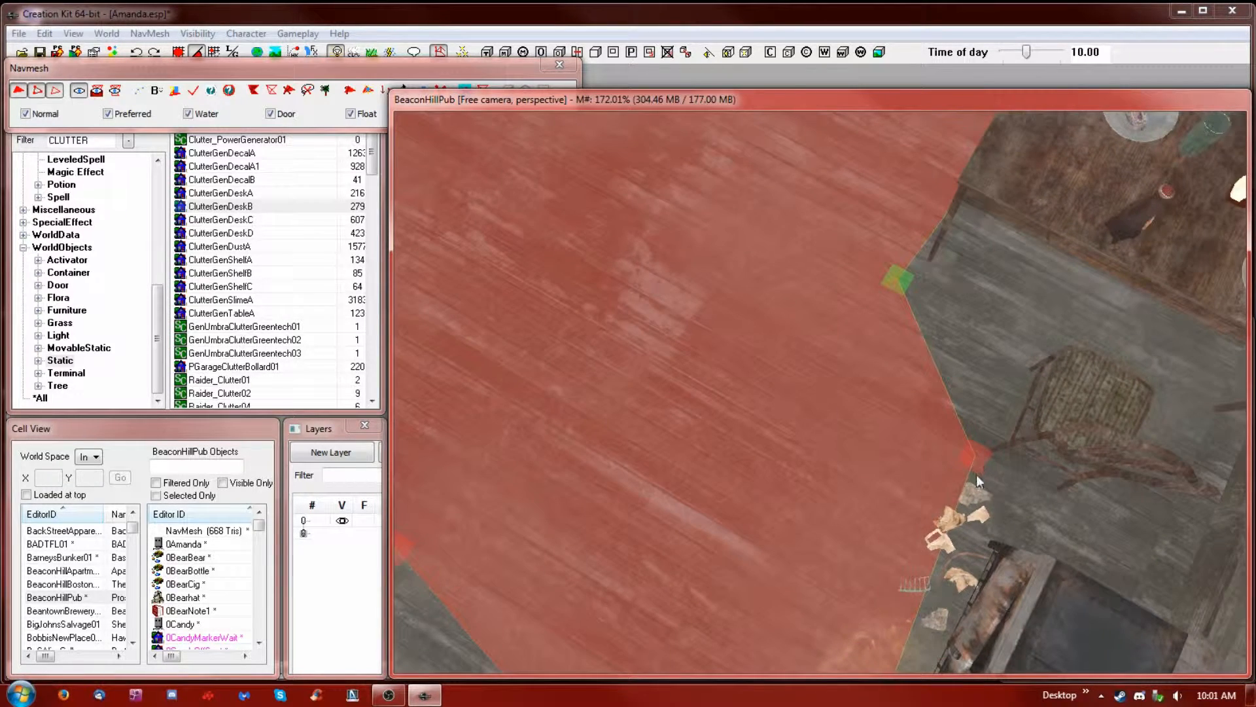
pyautogui.scroll(3, 980, 458)
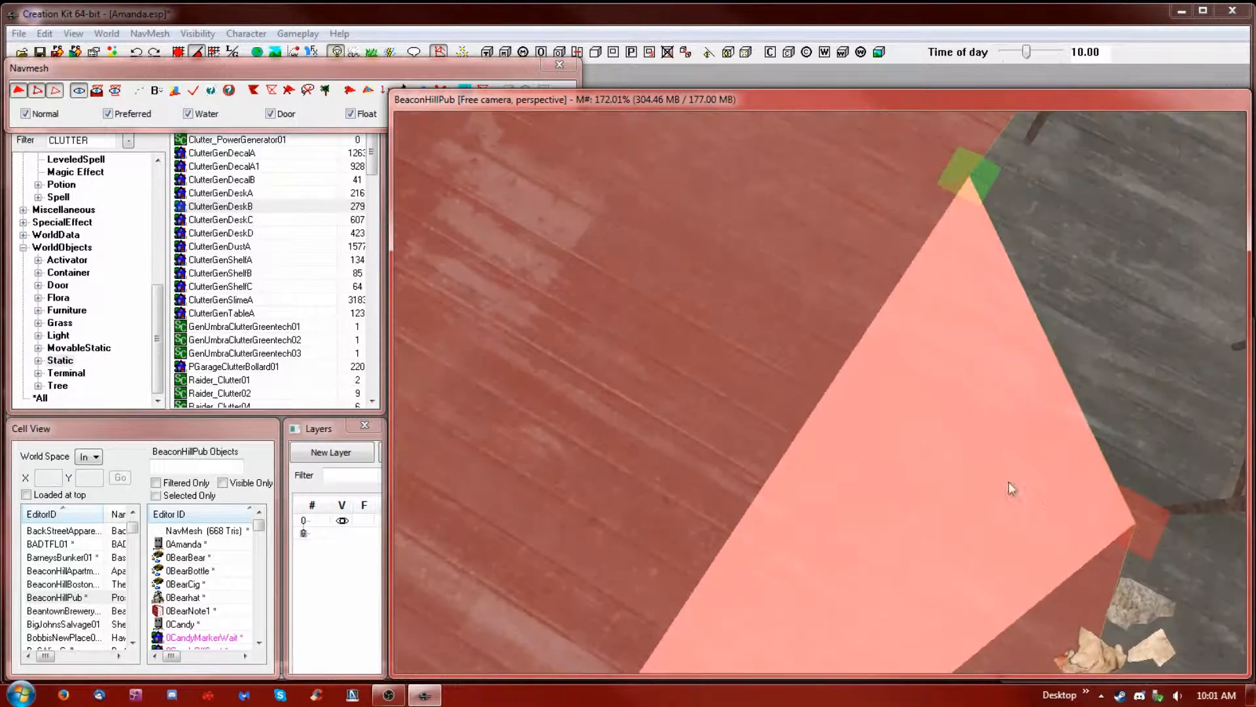
pyautogui.scroll(3, 1062, 501)
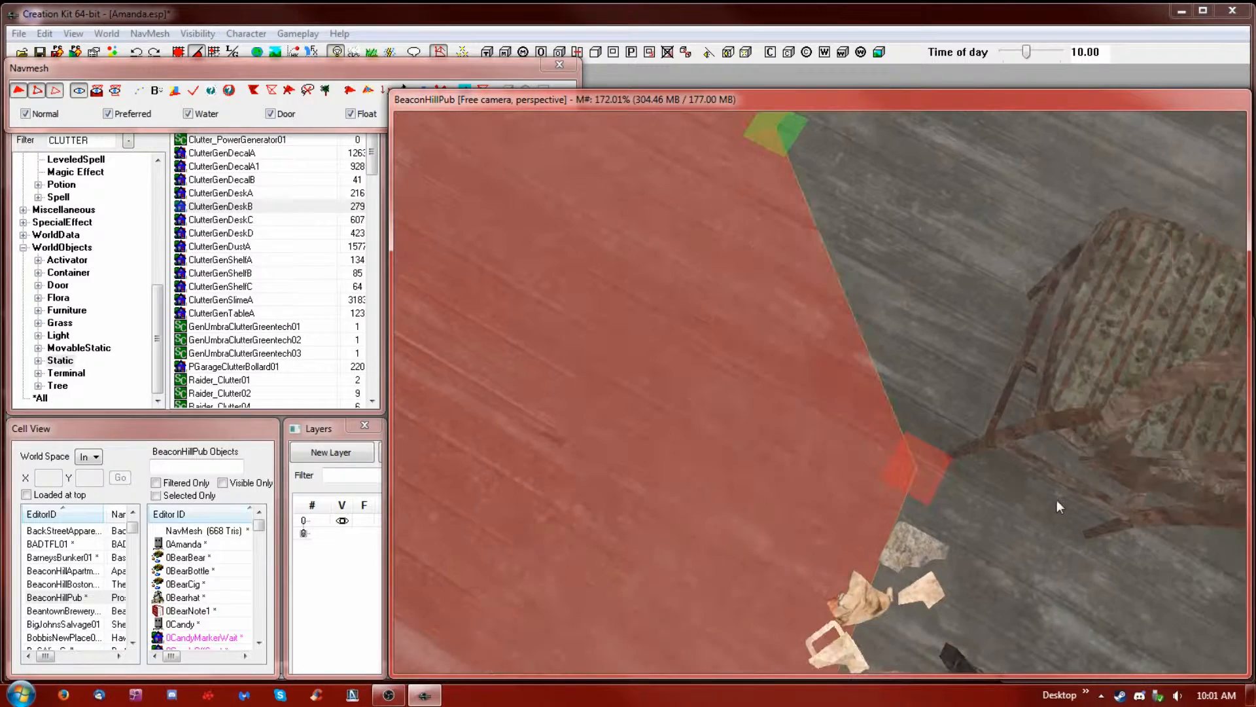
pyautogui.click(922, 499)
pyautogui.keyDown('ctrl'); pyautogui.rightClick(992, 180); pyautogui.keyUp('ctrl')
pyautogui.keyDown('shift'); pyautogui.moveTo(988, 288); pyautogui.dragTo(1043, 325, button='middle'); pyautogui.keyUp('shift')
pyautogui.scroll(-5, 1053, 256)
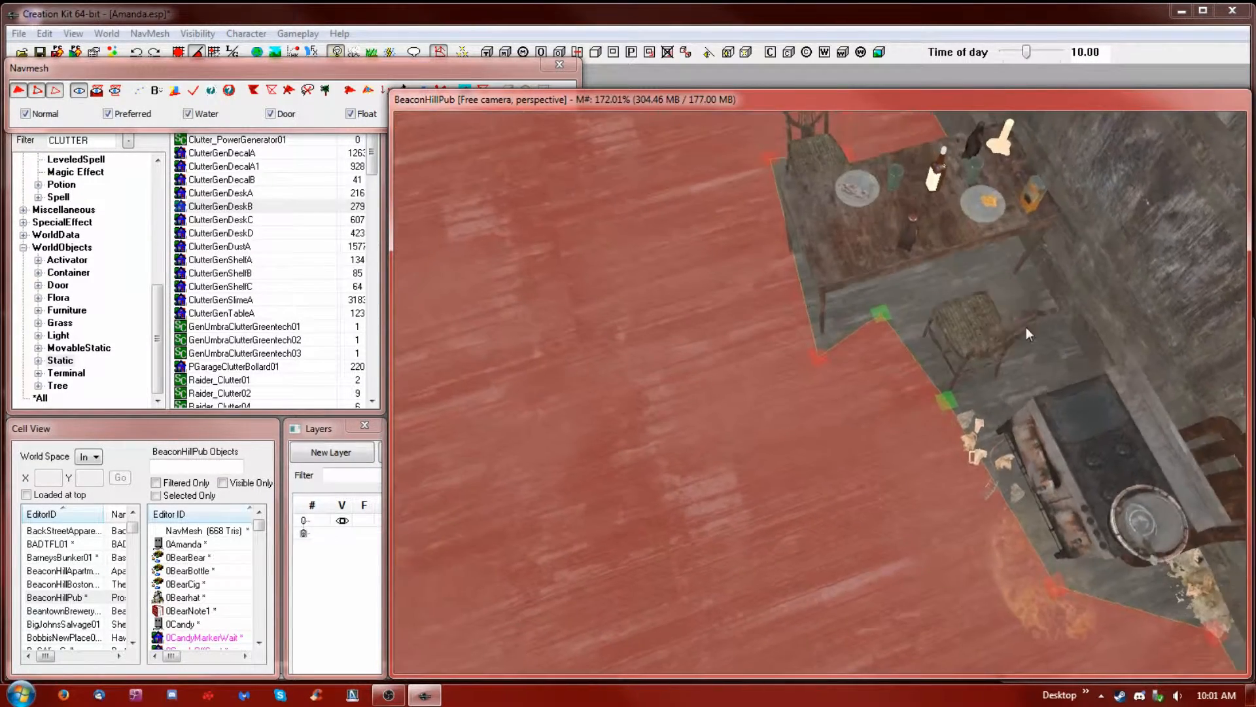
pyautogui.click(880, 315)
pyautogui.scroll(5, 913, 288)
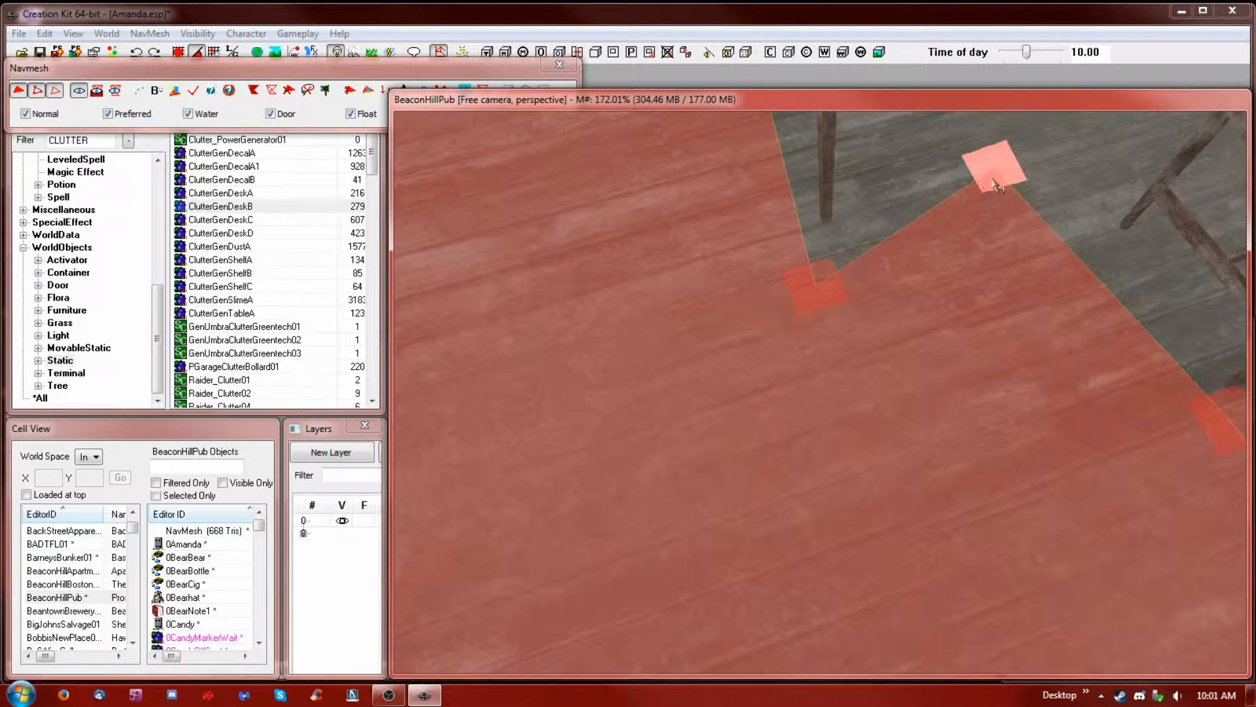
pyautogui.click(1013, 203)
# Move the navmesh vertex beside the first dining chair outward so the mesh edges clear the chair legs
pyautogui.moveTo(1098, 254)
pyautogui.keyDown('shift'); pyautogui.mouseDown(button='middle')
pyautogui.moveTo(1129, 245)
pyautogui.moveTo(1069, 322)
pyautogui.moveTo(1110, 279)
pyautogui.moveTo(1112, 246)
pyautogui.mouseUp(button='middle'); pyautogui.keyUp('shift')
pyautogui.scroll(-5, 1128, 245)
pyautogui.keyDown('shift'); pyautogui.moveTo(826, 356); pyautogui.dragTo(851, 364, button='middle'); pyautogui.keyUp('shift')
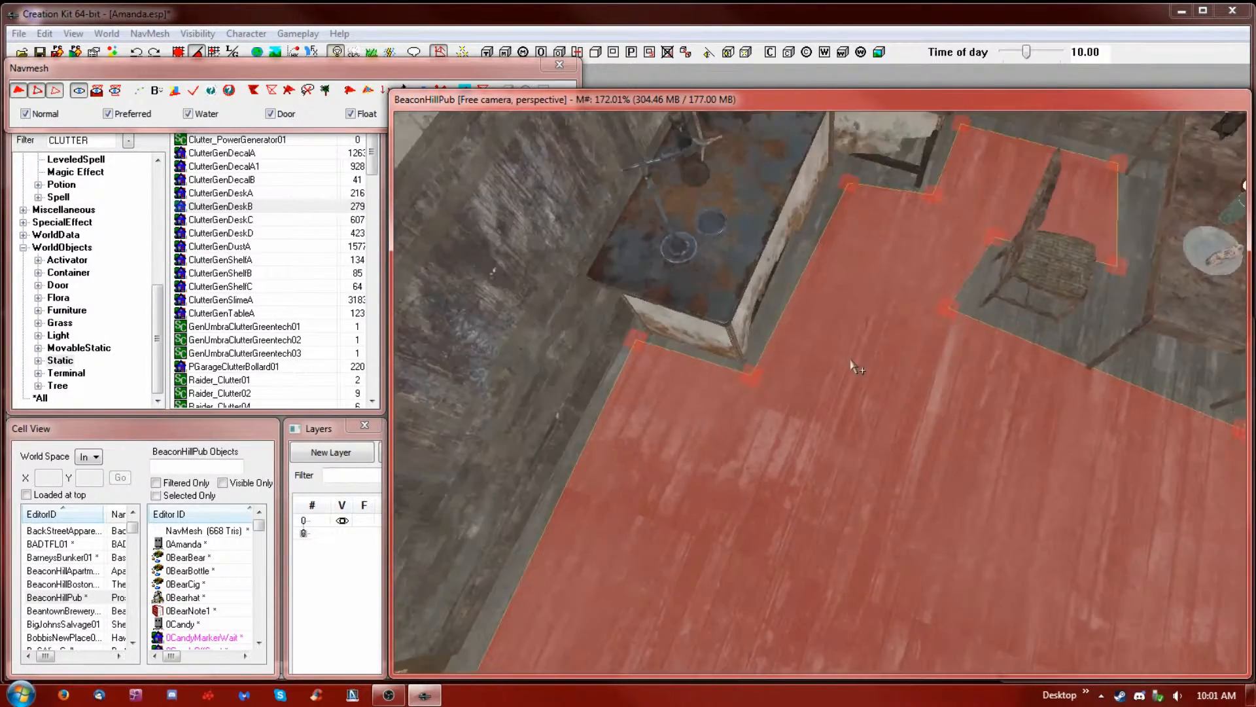
pyautogui.scroll(2, 1031, 320)
pyautogui.moveTo(979, 302); pyautogui.dragTo(1006, 361)
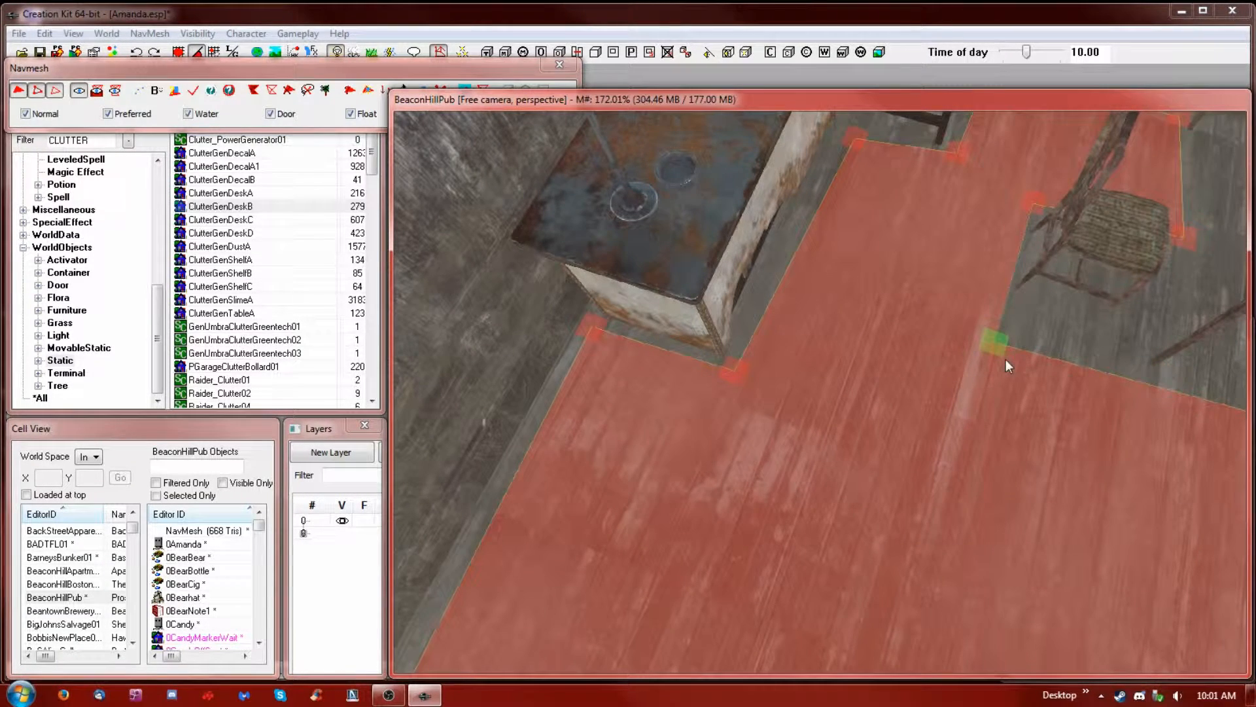
# Show the markers in the pub interior again and close the navmesh editing window
pyautogui.press('m')
pyautogui.keyDown('shift'); pyautogui.moveTo(1132, 156); pyautogui.dragTo(1077, 201, button='middle'); pyautogui.keyUp('shift')
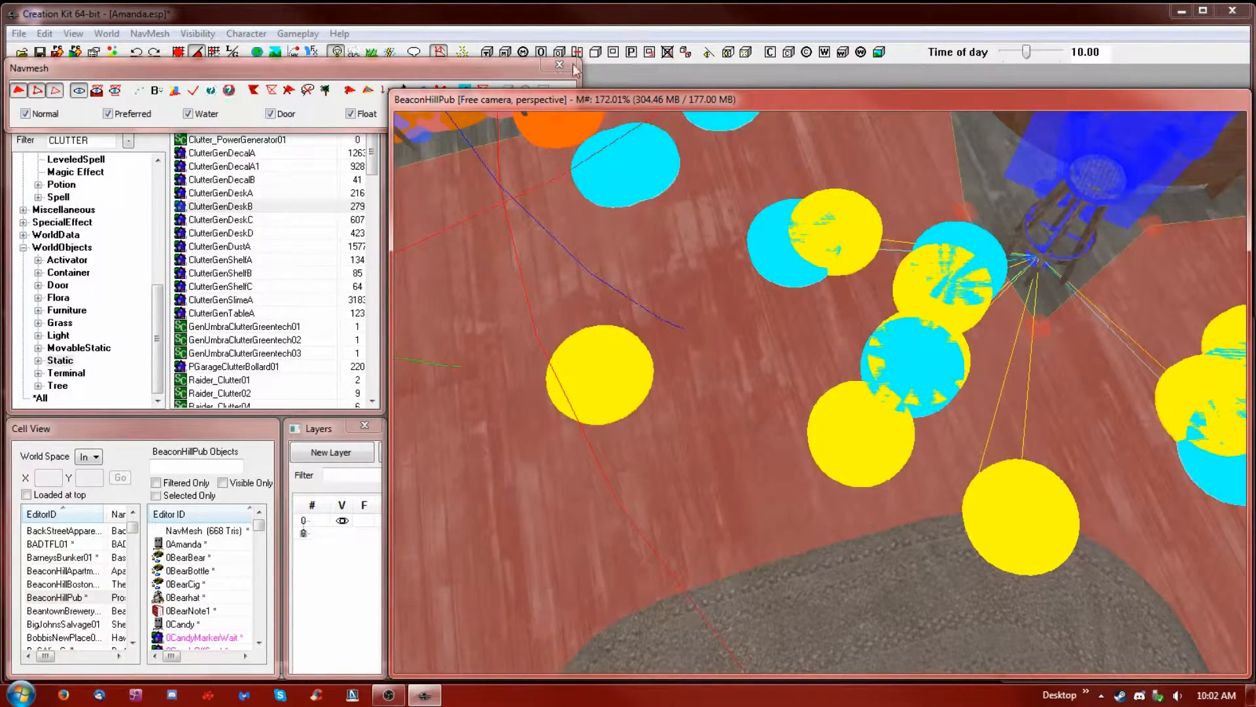
pyautogui.click(558, 65)
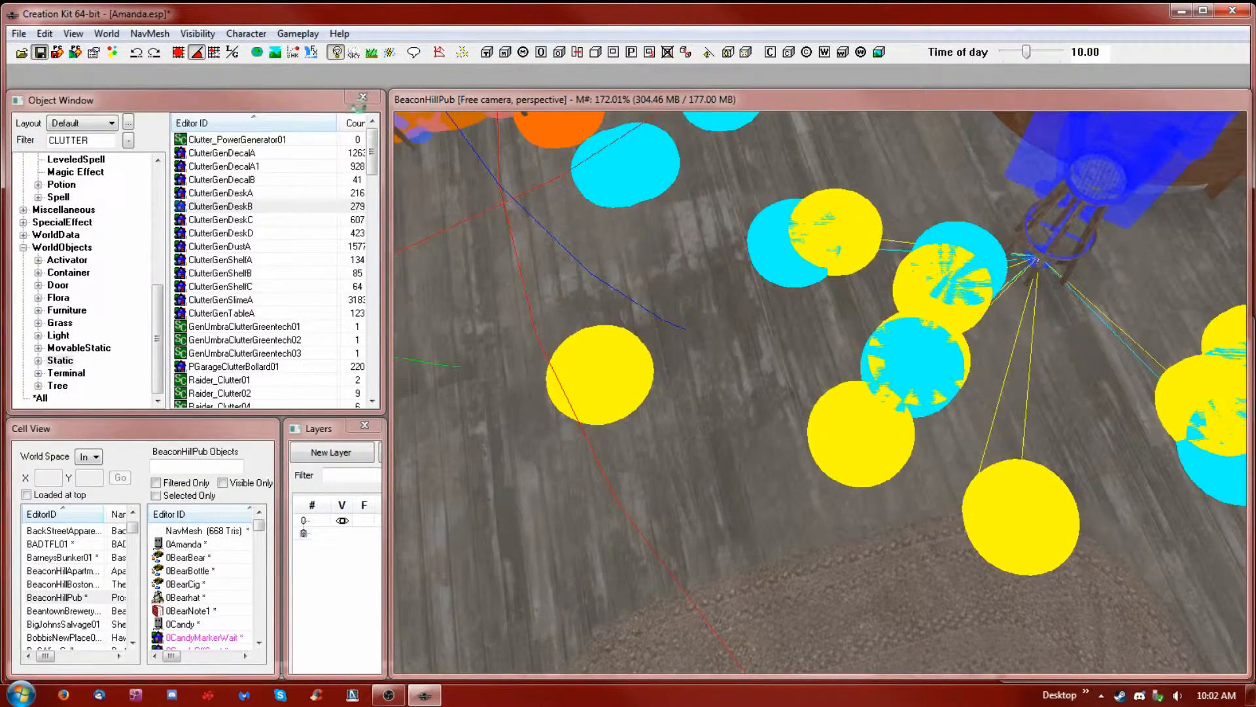
pyautogui.keyDown('shift'); pyautogui.moveTo(745, 155); pyautogui.dragTo(879, 206, button='middle'); pyautogui.keyUp('shift')
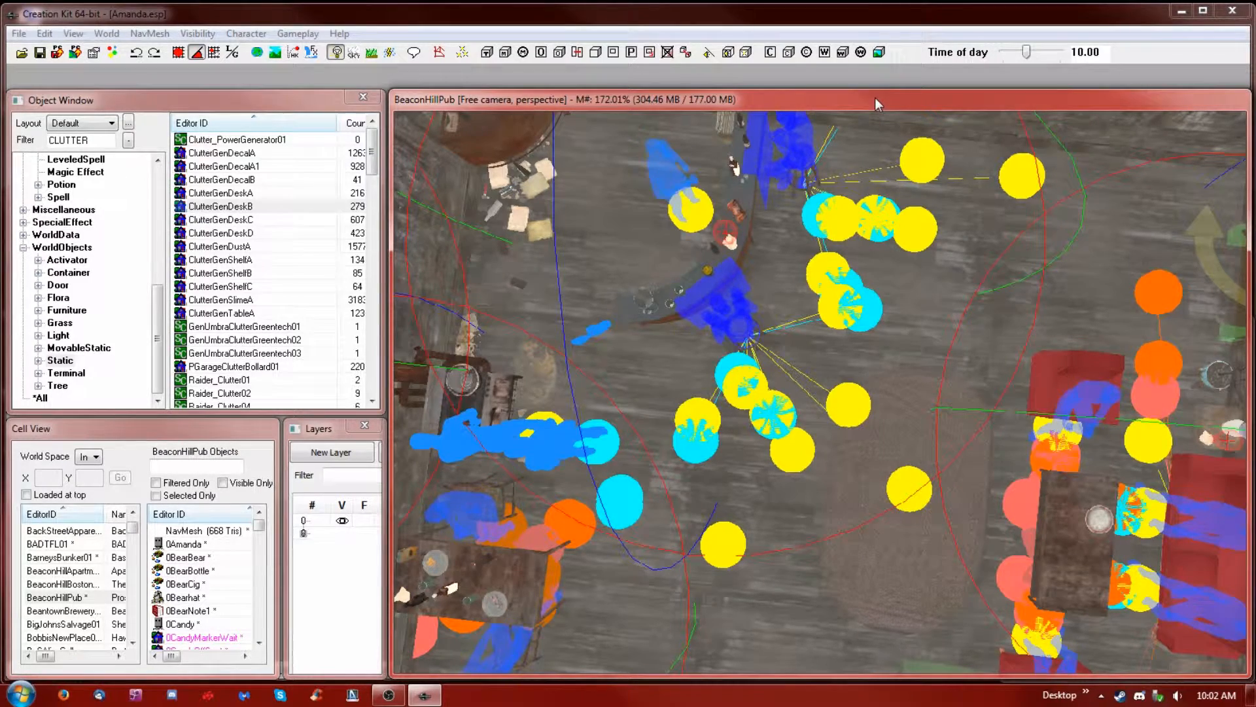
pyautogui.press('Right')
pyautogui.press('Up')
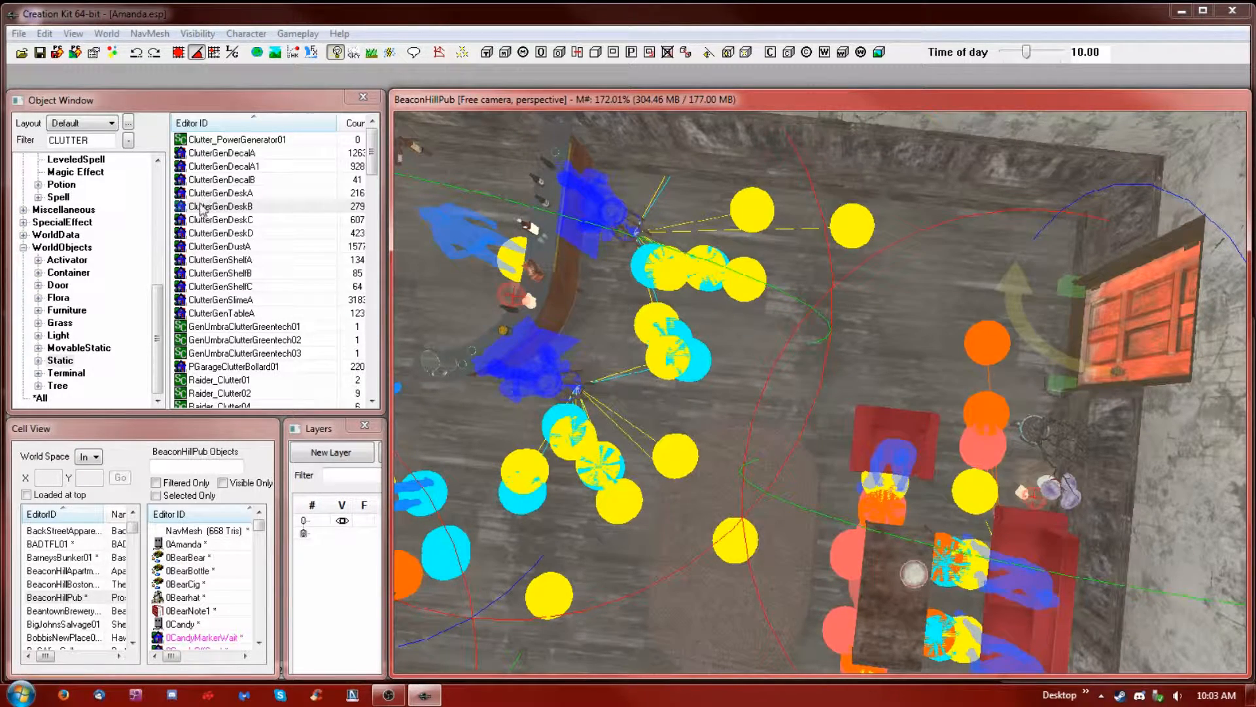
# Filter the object list by BANNER and preview BannerBaseball1916
pyautogui.click(223, 237)
pyautogui.moveTo(95, 141); pyautogui.dragTo(51, 132)
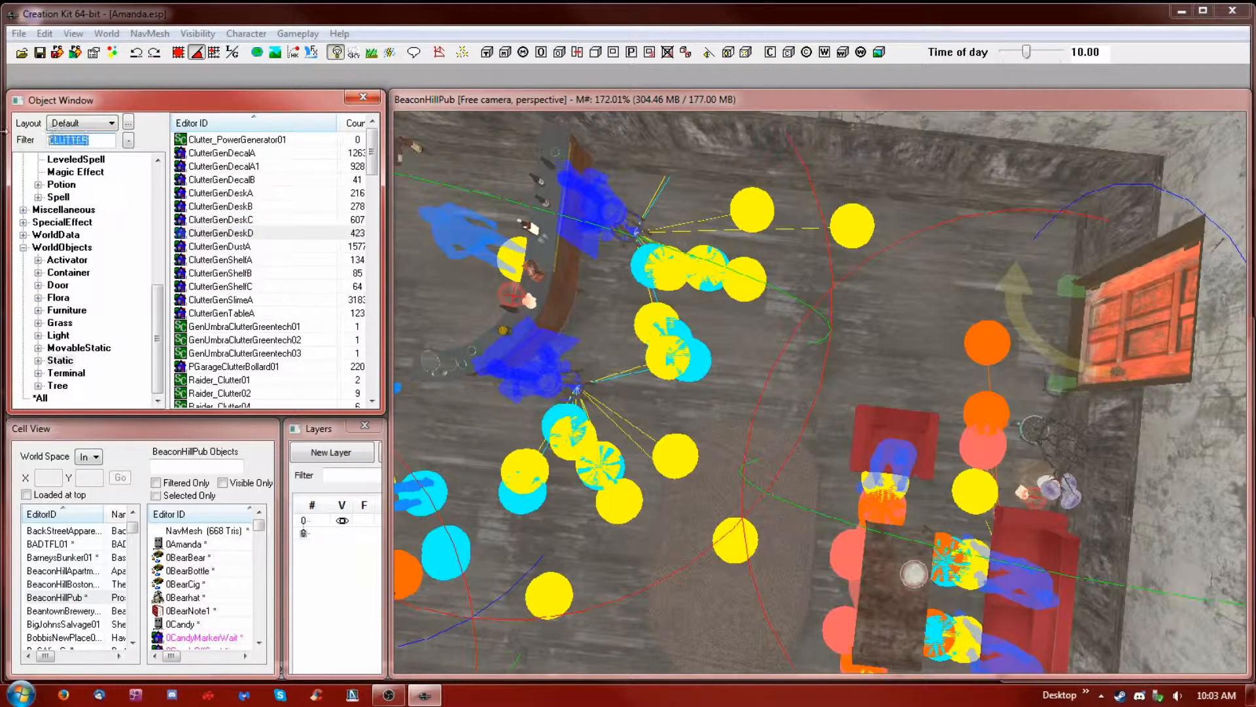
pyautogui.write('BANNER')
pyautogui.rightClick(229, 192)
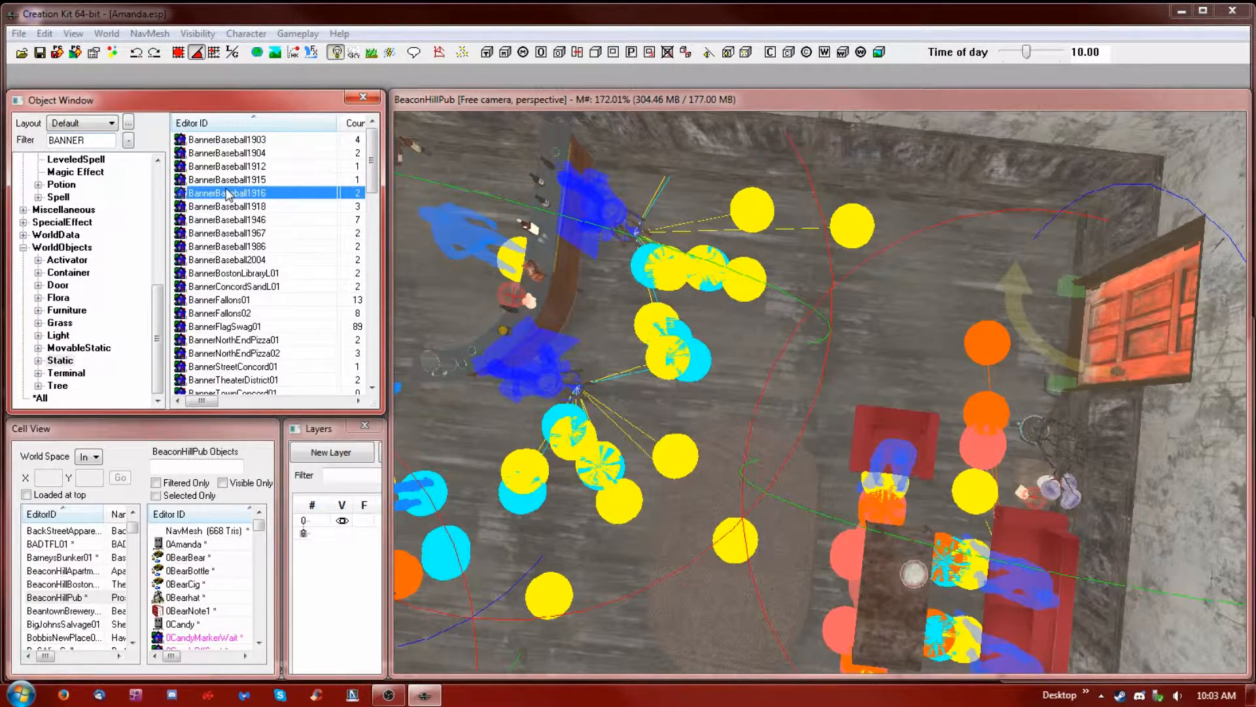
pyautogui.click(287, 314)
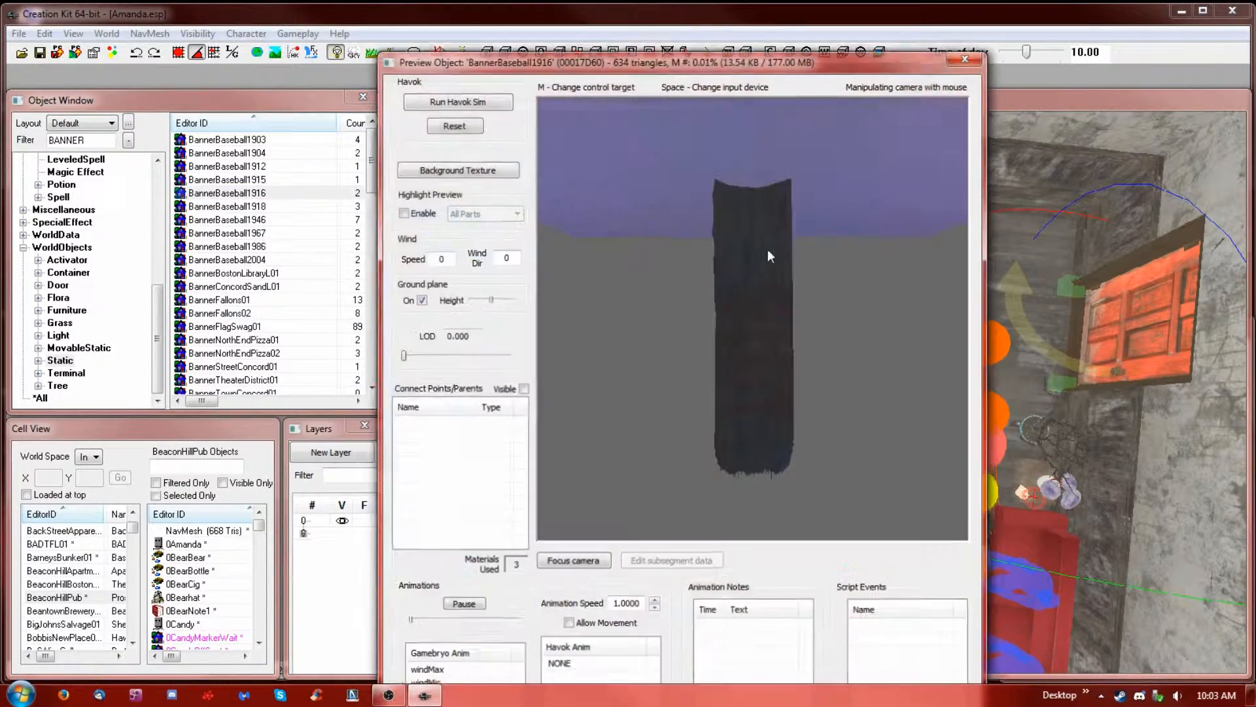
pyautogui.moveTo(785, 269); pyautogui.dragTo(875, 283)
# Preview the banner objects one after another, from the baseball banners through to Halloween_Banner_Pumpkins
pyautogui.moveTo(182, 219); pyautogui.dragTo(180, 197)
pyautogui.press('Down')
pyautogui.press('Down')
pyautogui.press('Down')
pyautogui.press('Down')
pyautogui.press('Down')
pyautogui.press('Down')
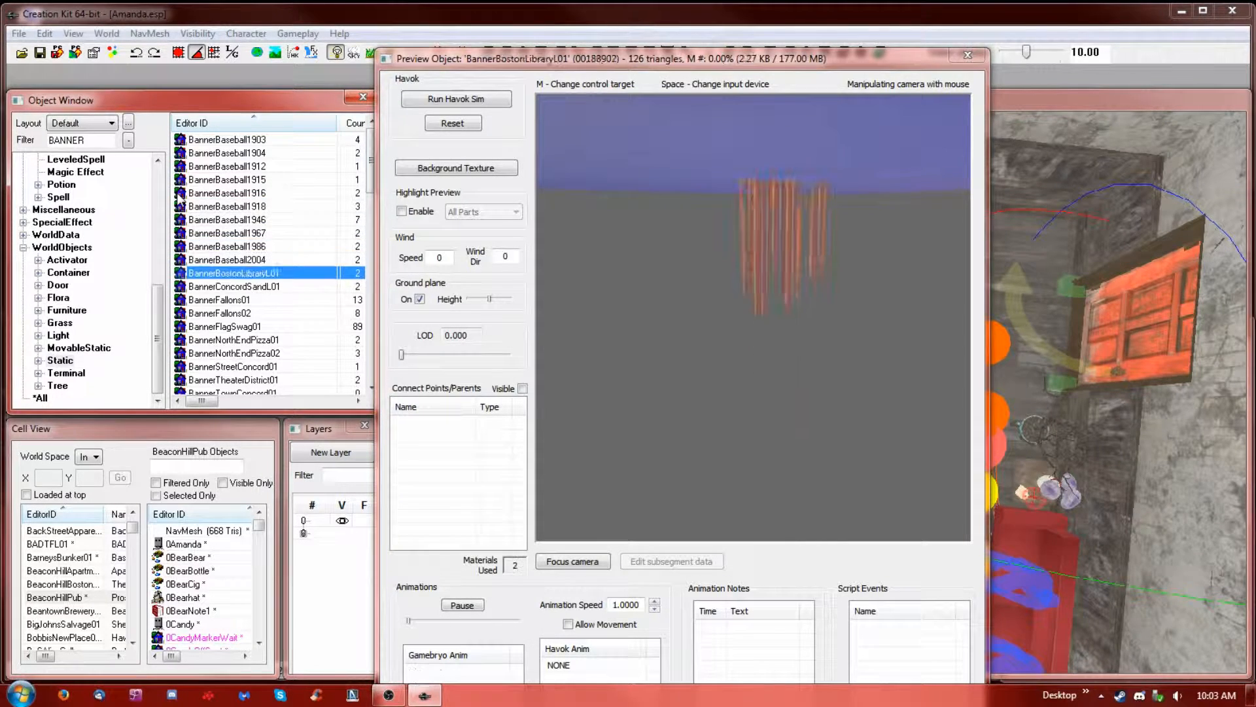
pyautogui.press('Down')
pyautogui.press('Down')
pyautogui.press('Down')
pyautogui.press('Down')
pyautogui.press('Down')
pyautogui.press('Down')
pyautogui.press('Down')
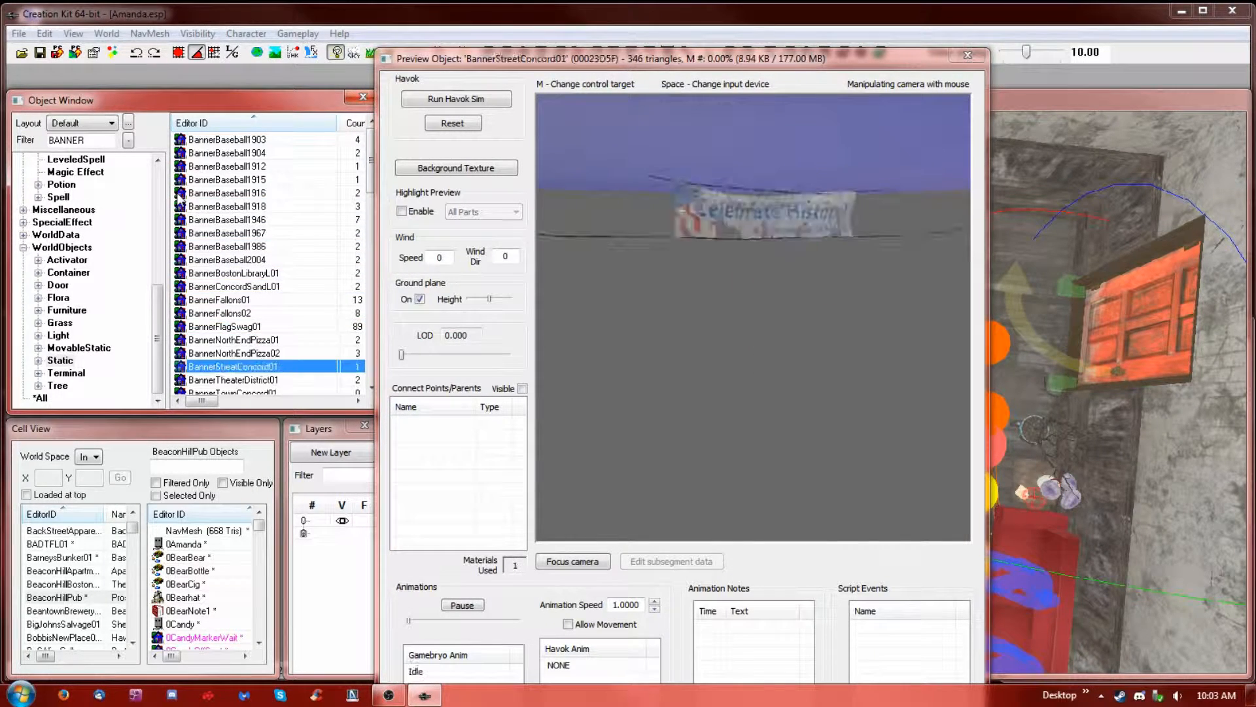
pyautogui.press('Down')
pyautogui.press('Down')
pyautogui.press('Down')
pyautogui.press('Down')
pyautogui.press('Down')
pyautogui.press('Down')
pyautogui.press('Down')
pyautogui.press('Down')
pyautogui.press('Down')
pyautogui.press('Down')
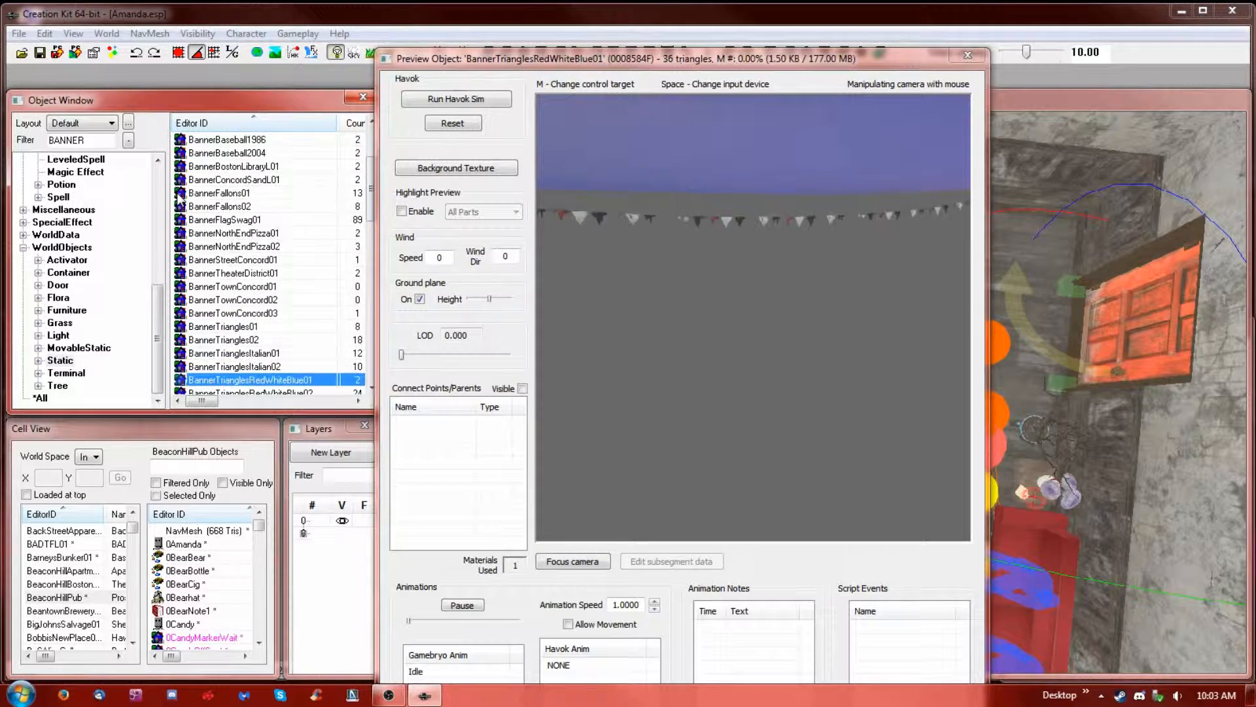
pyautogui.press('Down')
pyautogui.press('Down')
pyautogui.press('Down')
pyautogui.press('Down')
pyautogui.press('Down')
pyautogui.press('Down')
pyautogui.press('Down')
pyautogui.press('Down')
pyautogui.press('Down')
pyautogui.press('Down')
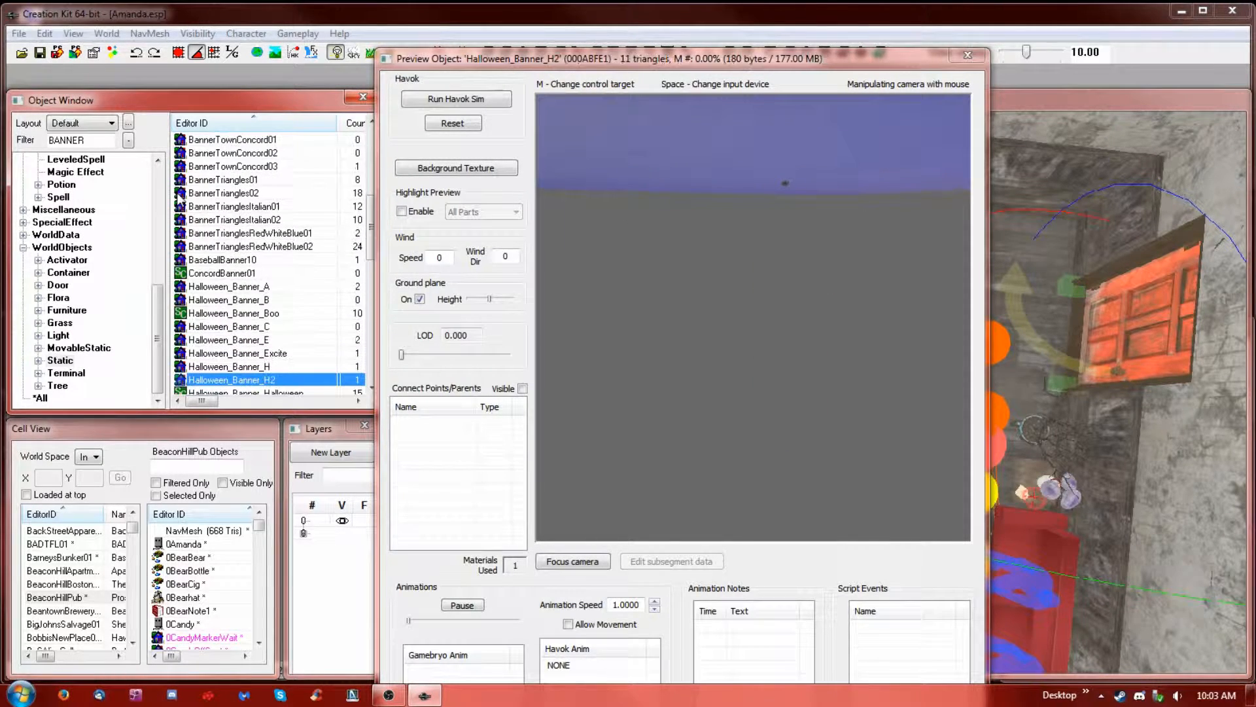
pyautogui.press('Down')
pyautogui.press('Down')
pyautogui.press('Down')
pyautogui.press('Down')
pyautogui.press('Down')
pyautogui.press('Down')
pyautogui.press('Down')
pyautogui.press('Down')
pyautogui.press('Down')
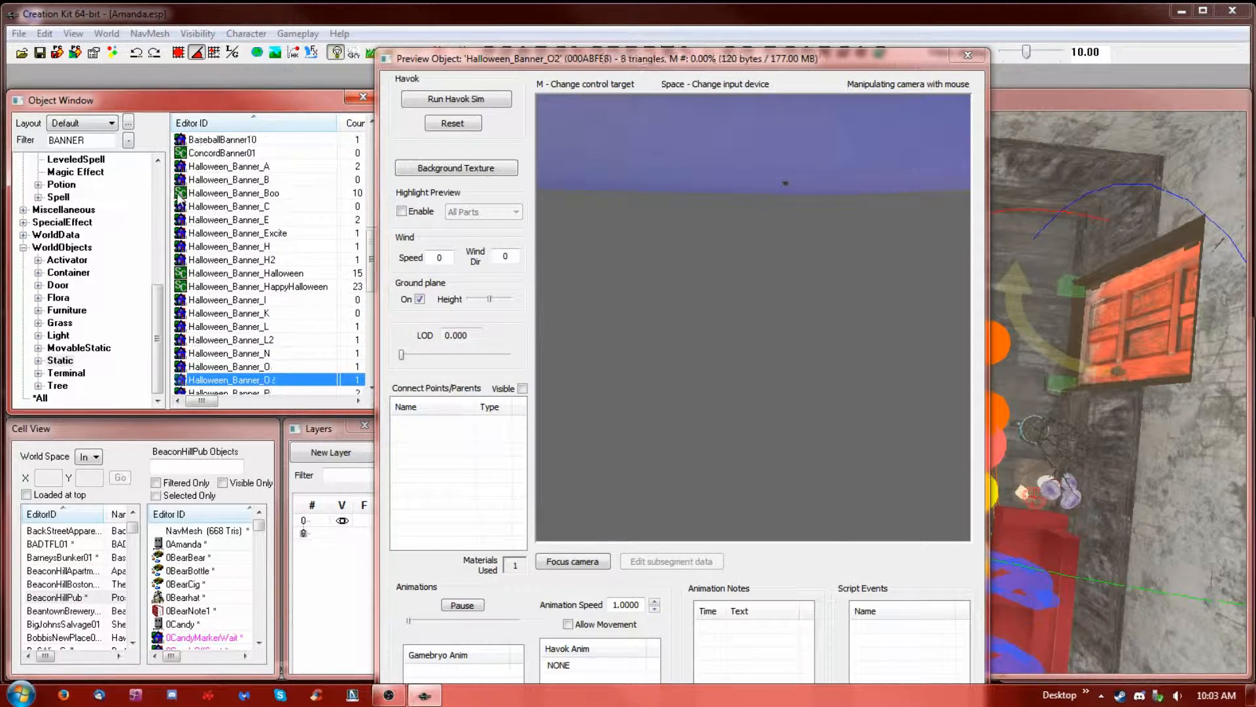
pyautogui.press('Down')
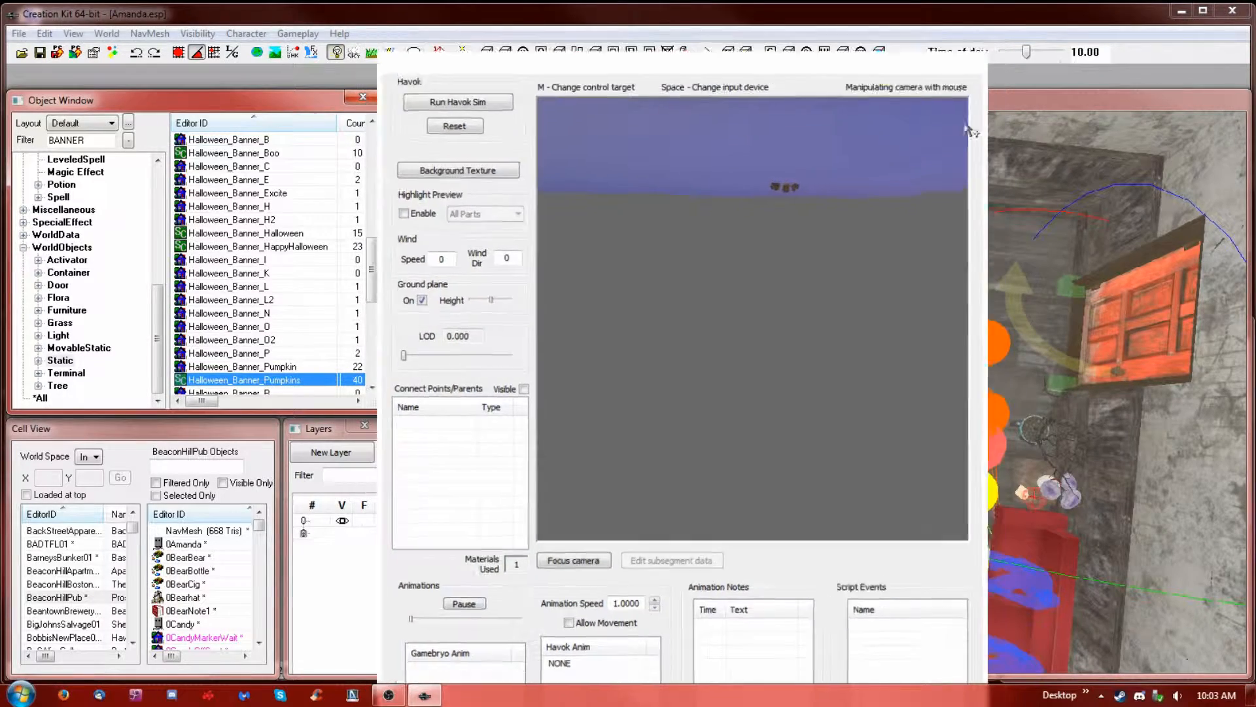
# Close the object preview and save the plugin Amanda.esp
pyautogui.click(967, 55)
pyautogui.click(634, 97)
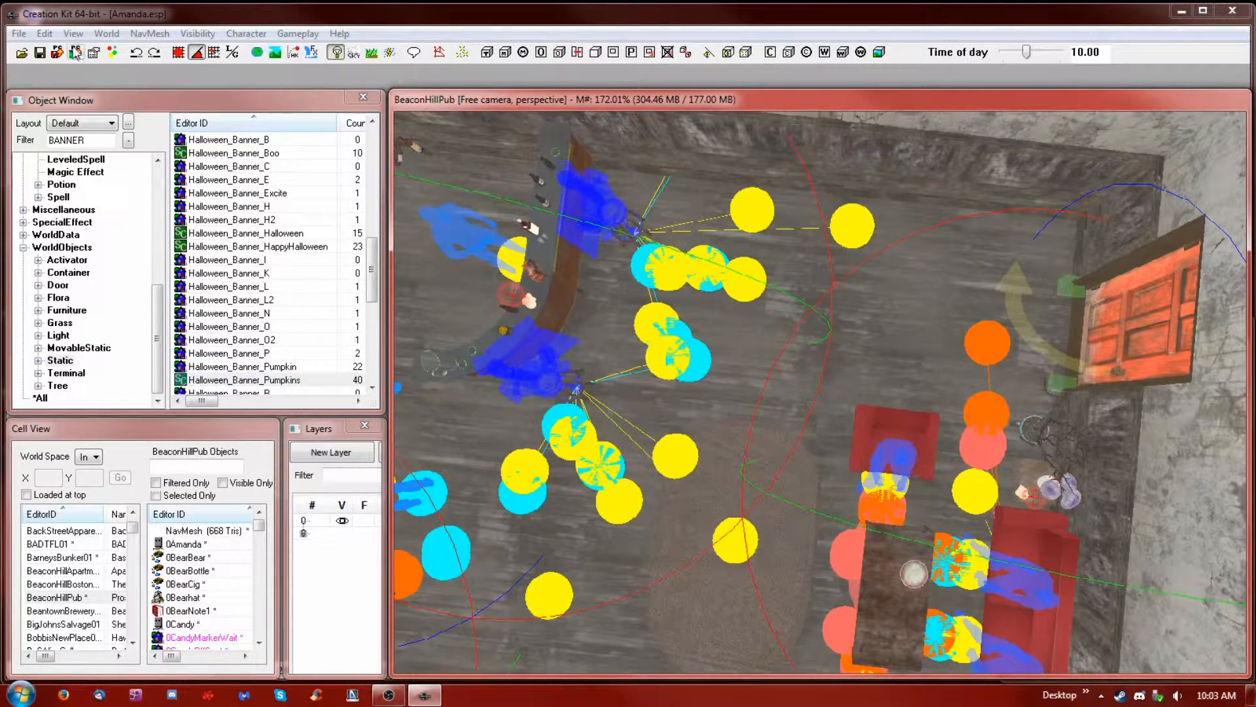
pyautogui.click(39, 52)
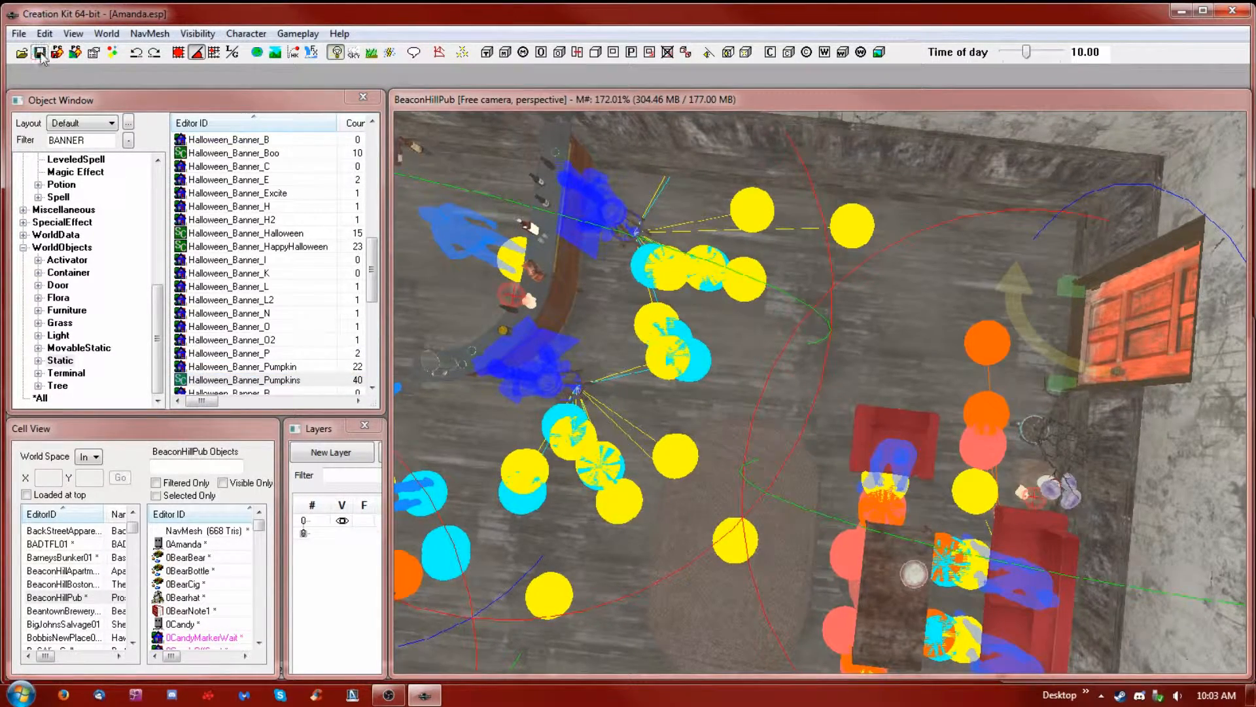